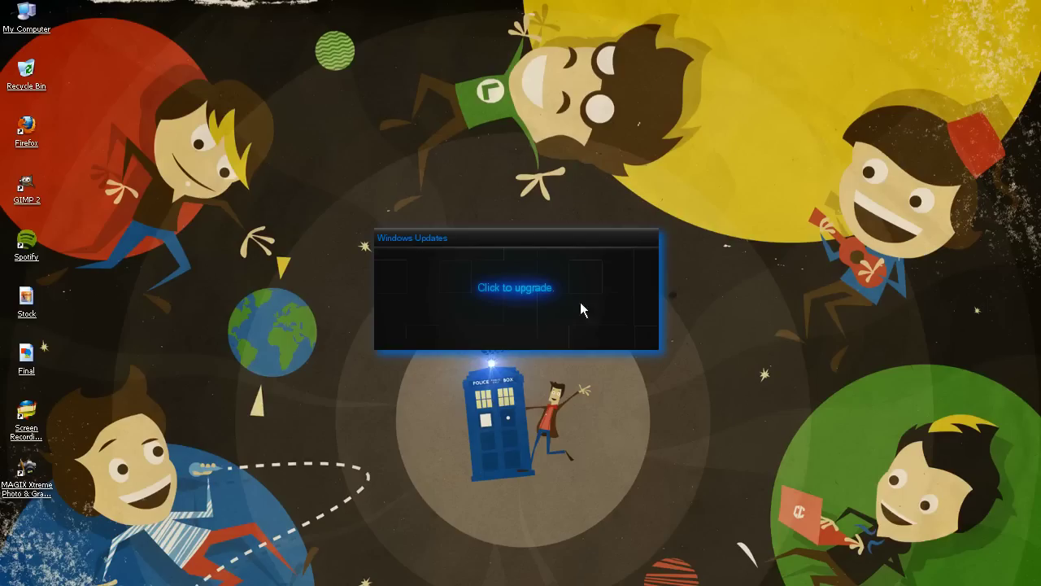
left_click(528, 289)
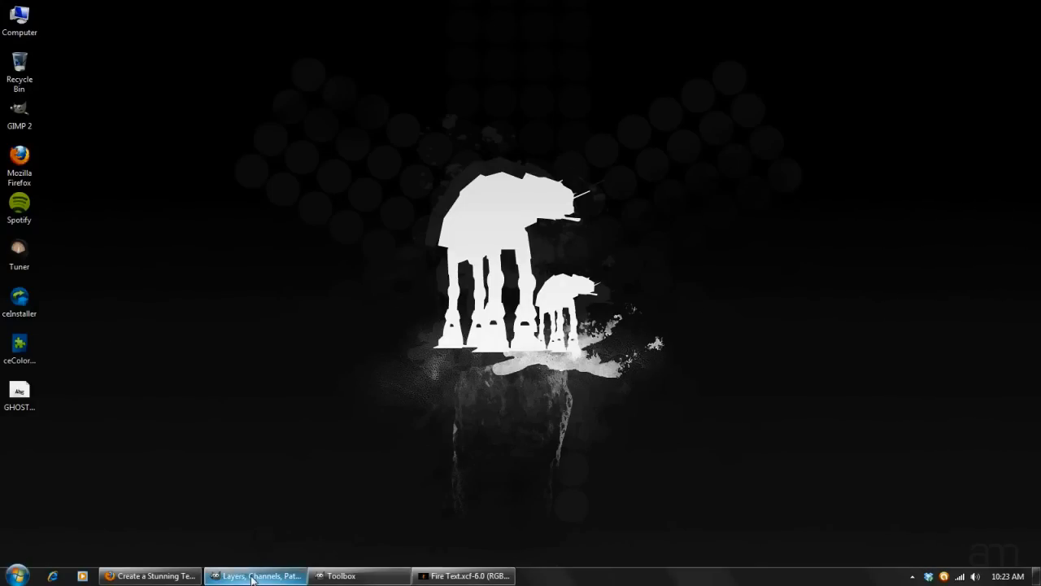
Bring up the Fire Text.xcf image and enlarge its window to view the finished design
left_click(452, 576)
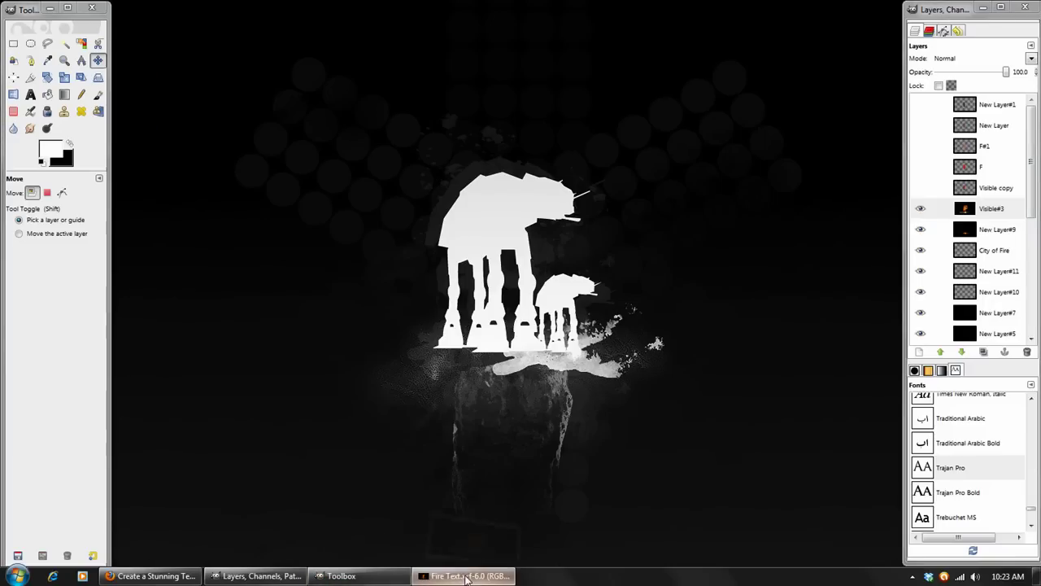
left_click_drag(430, 105, 410, 91)
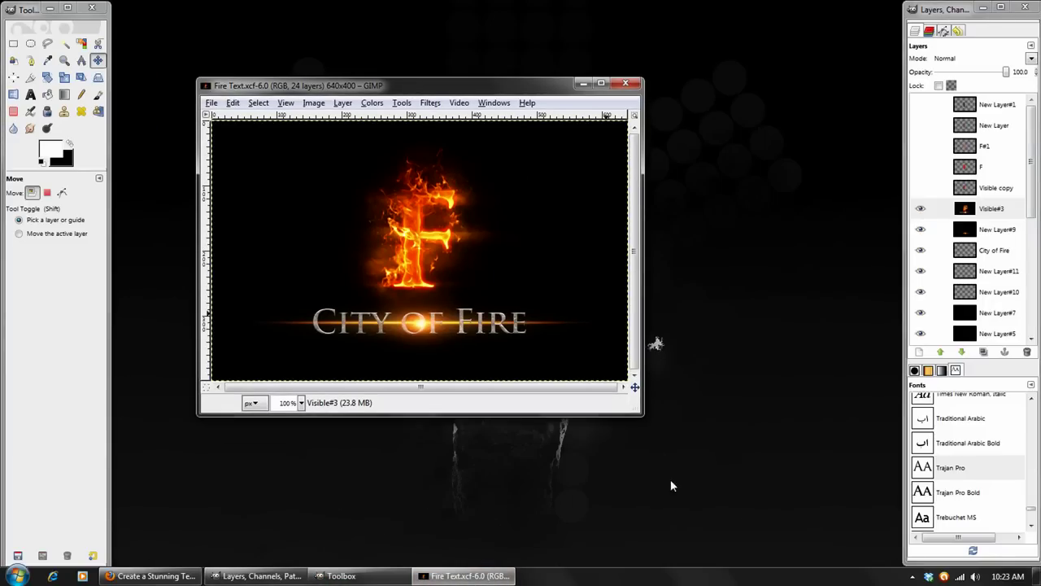
left_click_drag(642, 416, 690, 457)
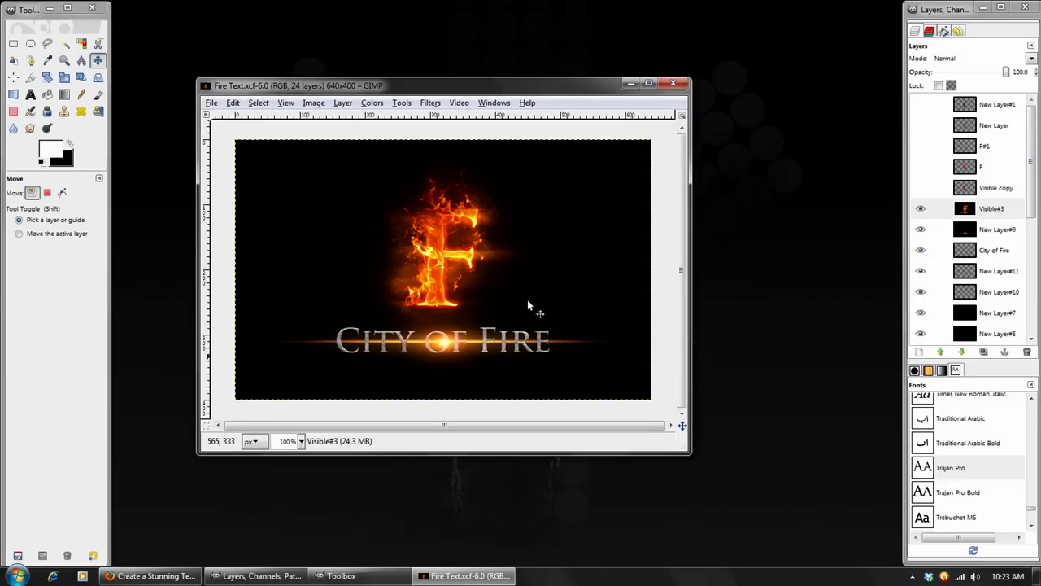
Switch to Firefox and look through the 10Steps wild fire text tutorial, from its preview image to the first steps, then return to GIMP
left_click(151, 576)
scroll(114, 306, "up", 3)
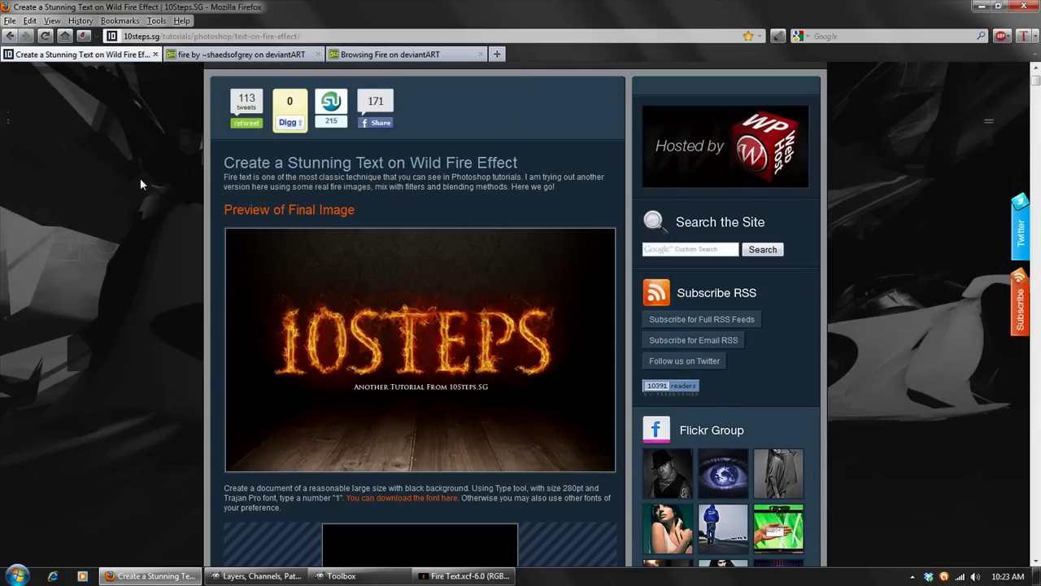
scroll(140, 195, "down", 2)
scroll(122, 190, "down", 5)
scroll(144, 228, "down", 20)
scroll(143, 222, "up", 20)
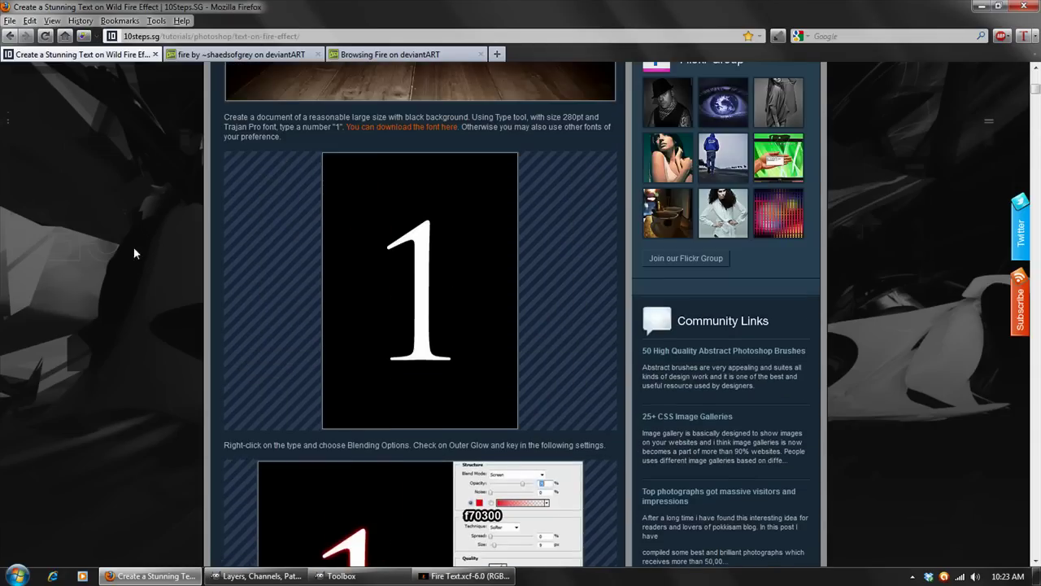
scroll(135, 252, "up", 6)
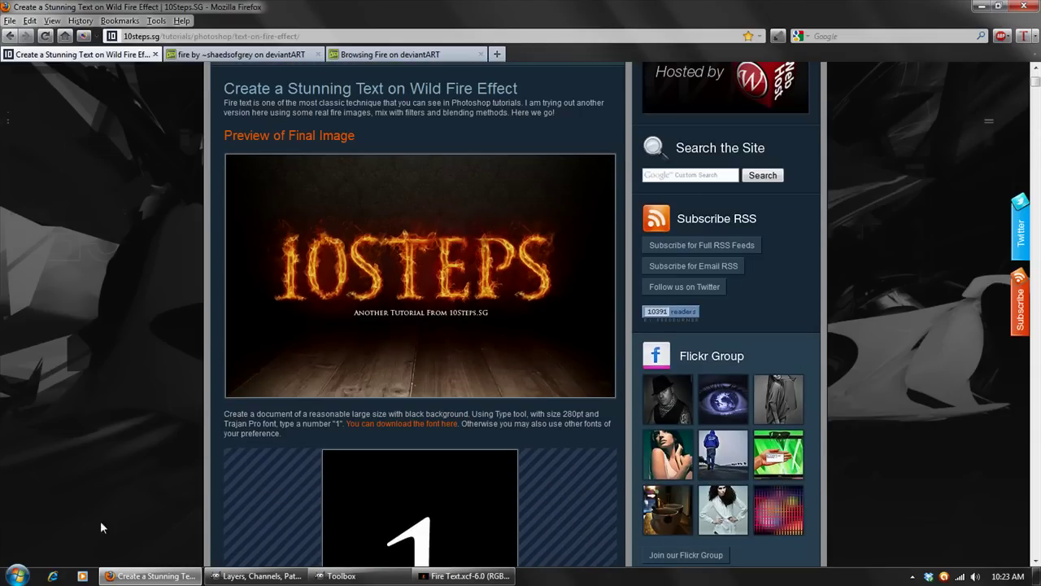
scroll(121, 358, "down", 2)
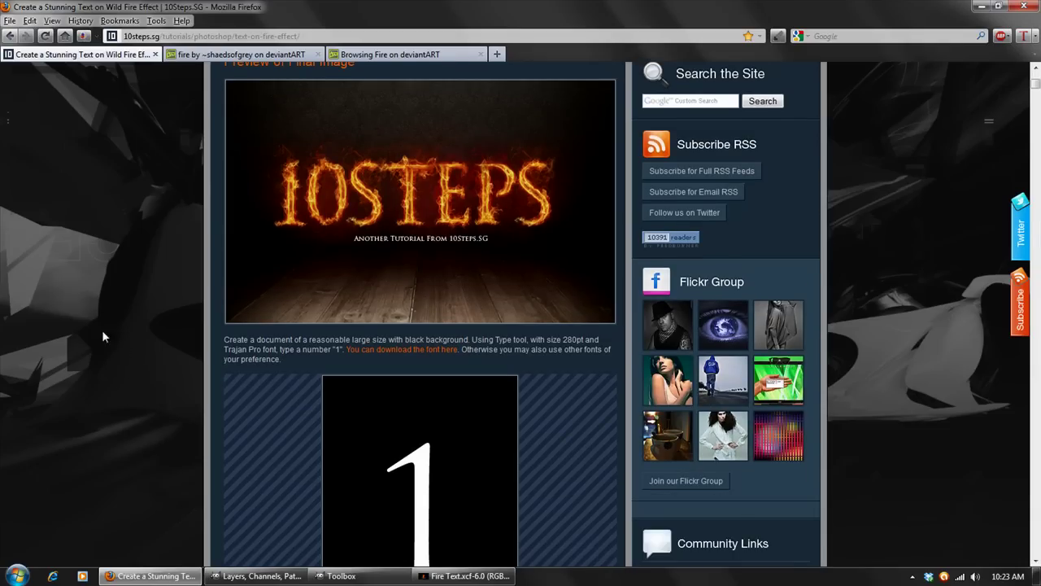
scroll(114, 309, "down", 3)
scroll(108, 287, "up", 5)
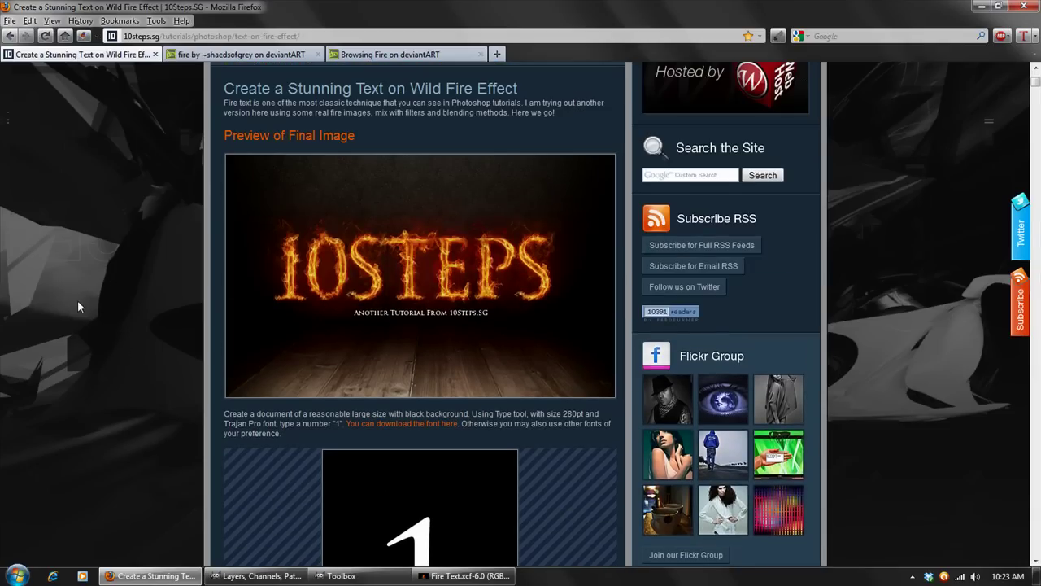
left_click(151, 575)
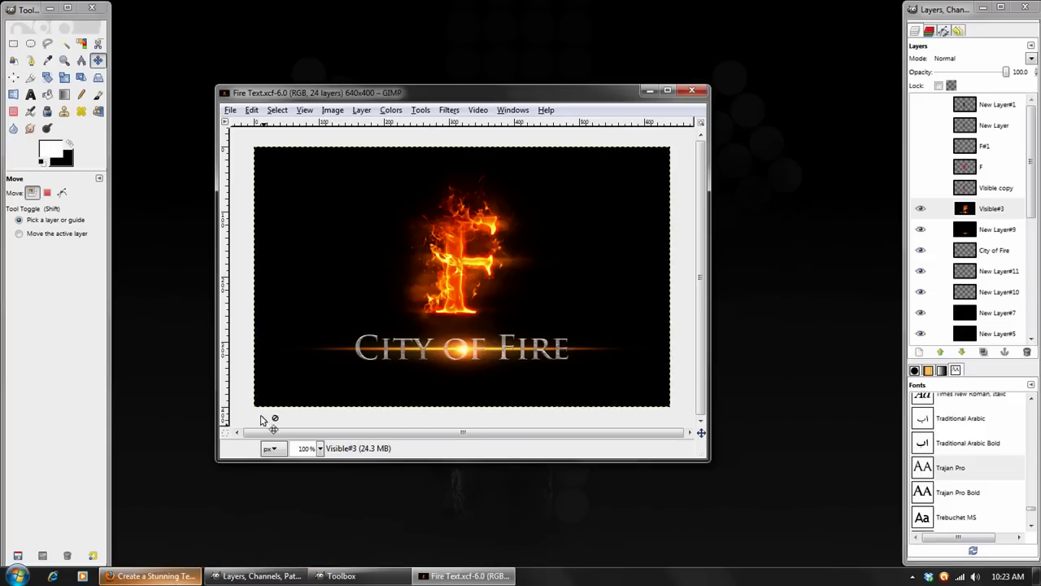
left_click_drag(424, 96, 369, 78)
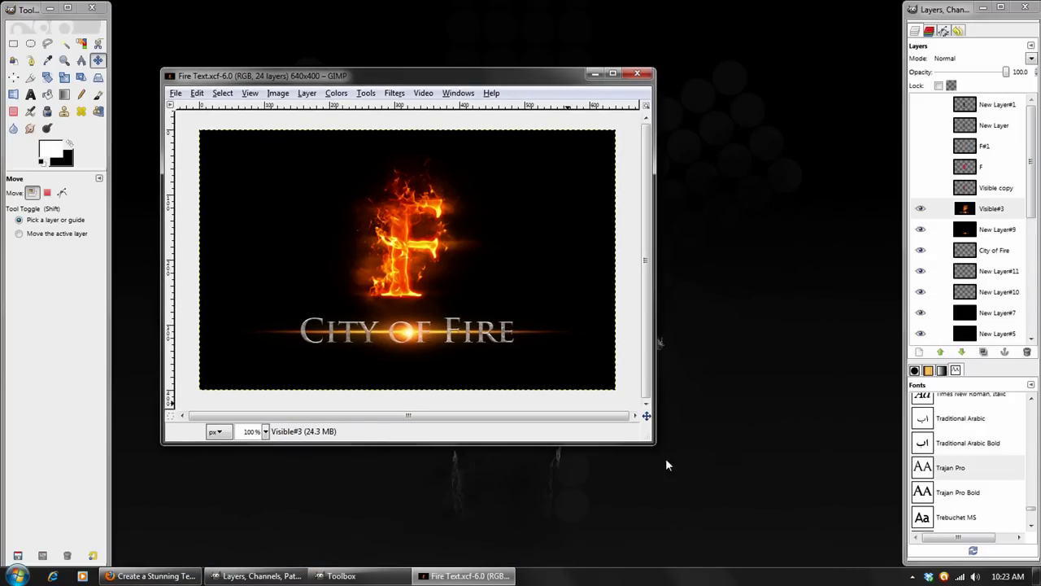
left_click_drag(654, 441, 685, 476)
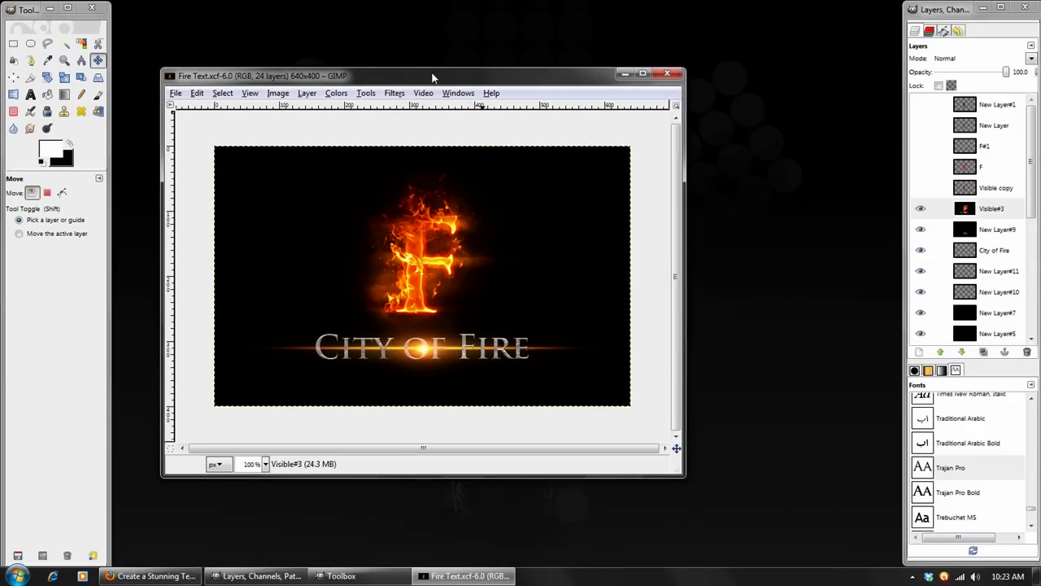
left_click_drag(434, 76, 453, 96)
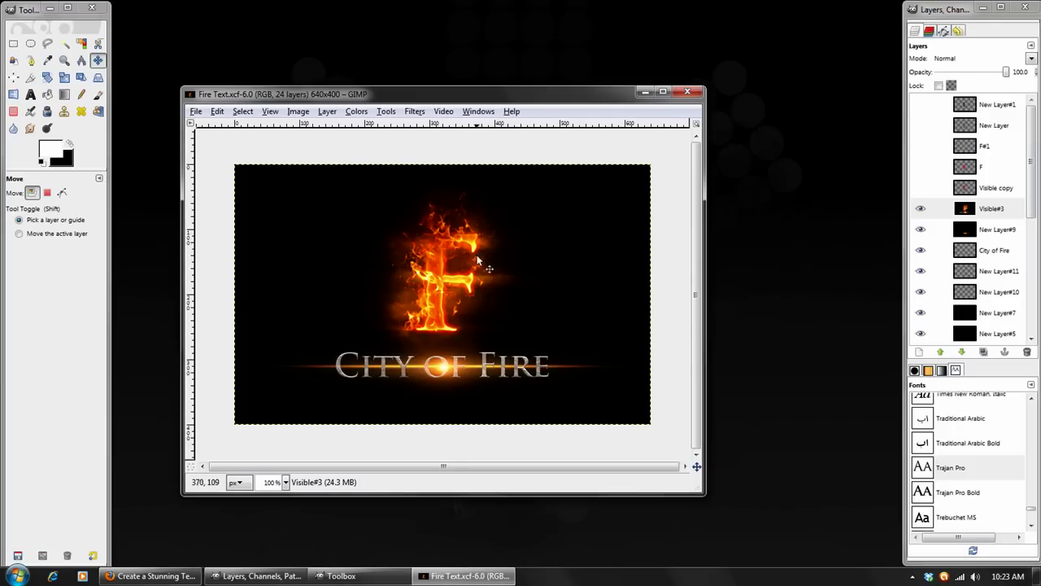
mouse_move(435, 99)
left_mouse_down()
mouse_move(426, 97)
mouse_move(444, 113)
mouse_move(446, 98)
left_mouse_up()
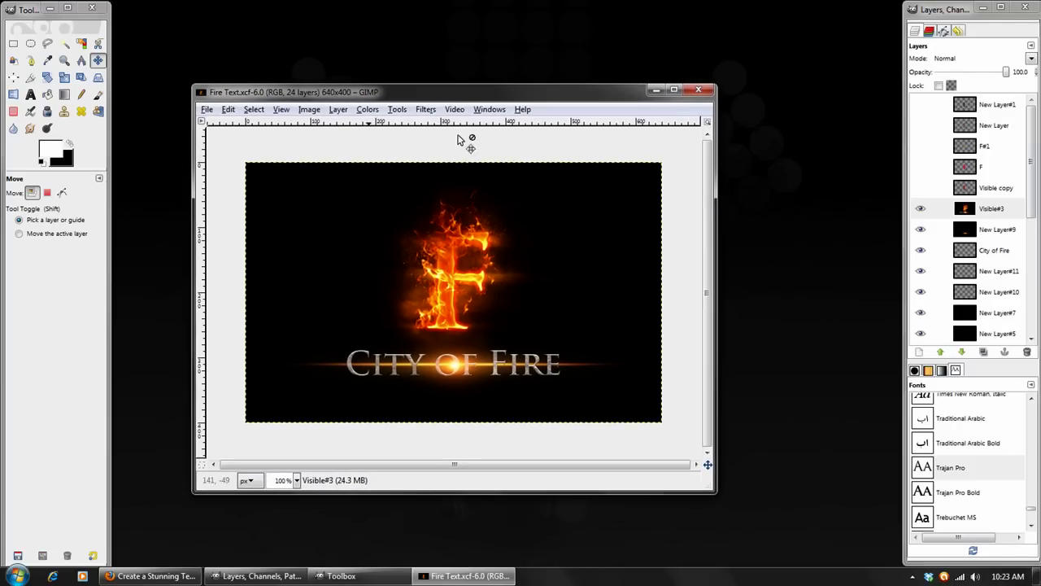
Close the Fire Text.xcf image and create a new 640 × 400 pixel image with a black background
left_click(698, 90)
left_click(208, 110)
left_click(236, 126)
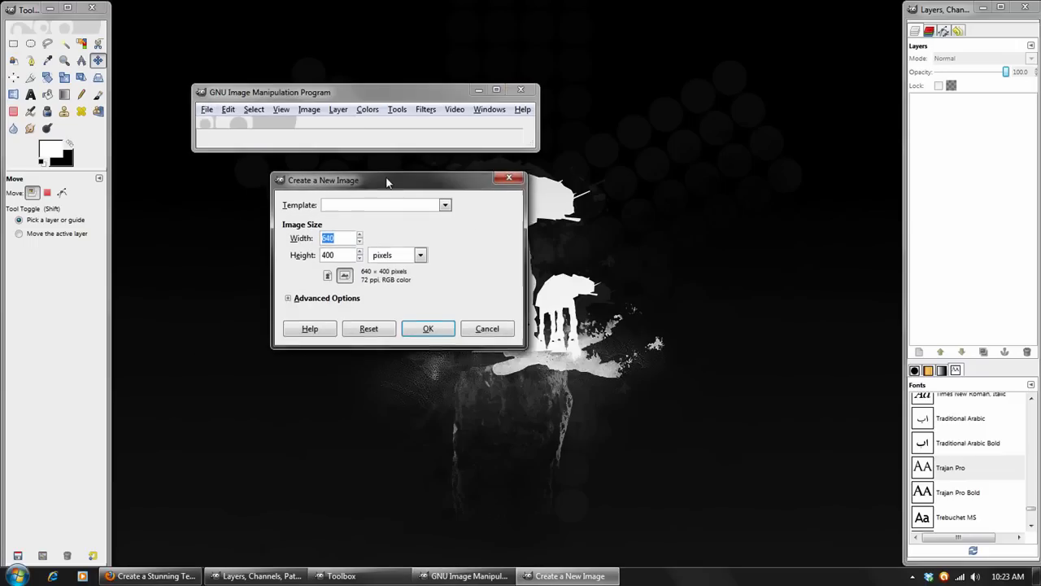
left_click_drag(387, 182, 413, 199)
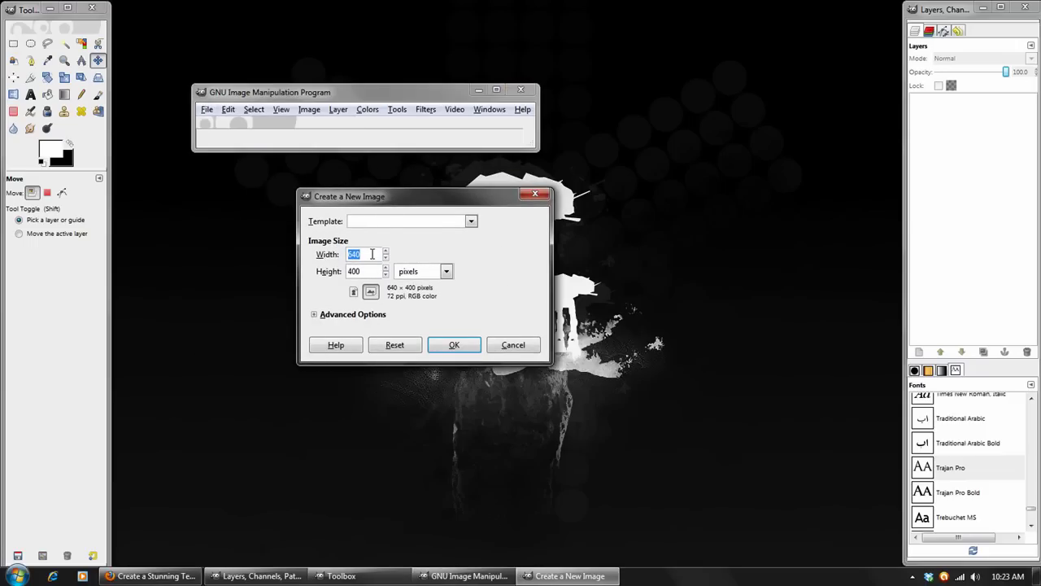
left_click(454, 345)
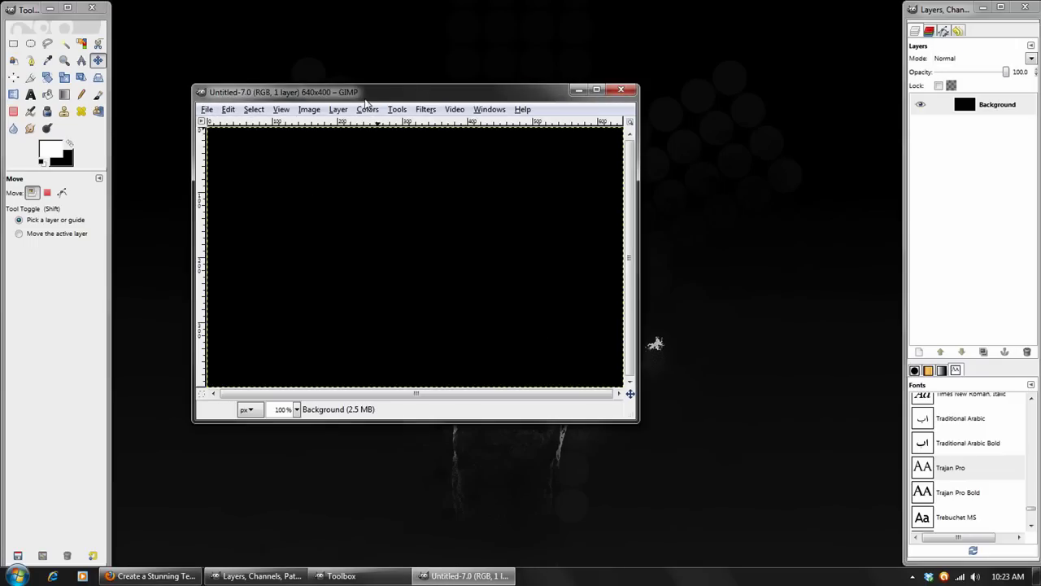
left_click_drag(371, 95, 370, 80)
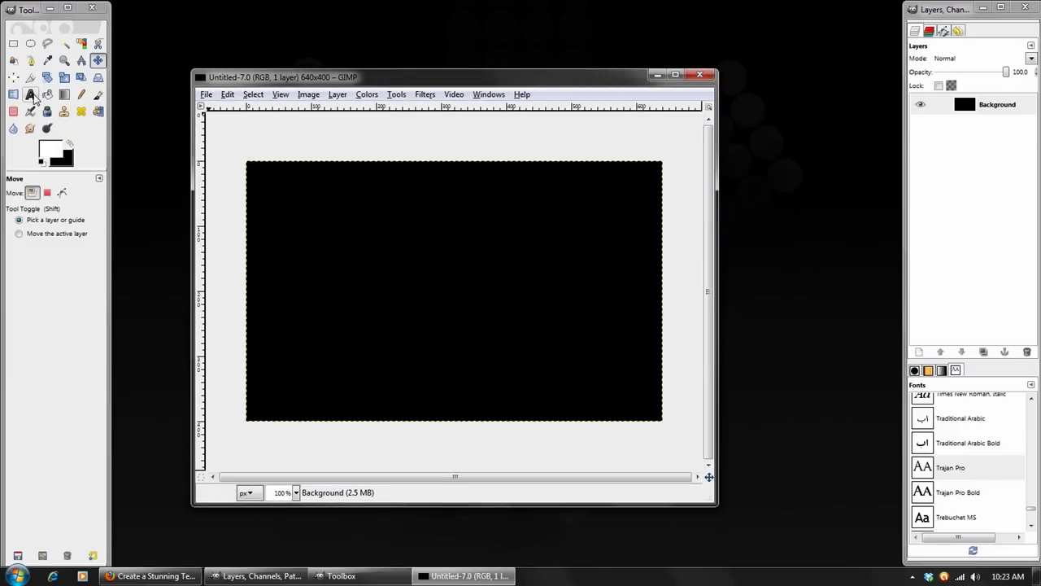
Add the letter F as text in Trajan Pro at 190 px and set its color to orange, cd7e2e
left_click(30, 94)
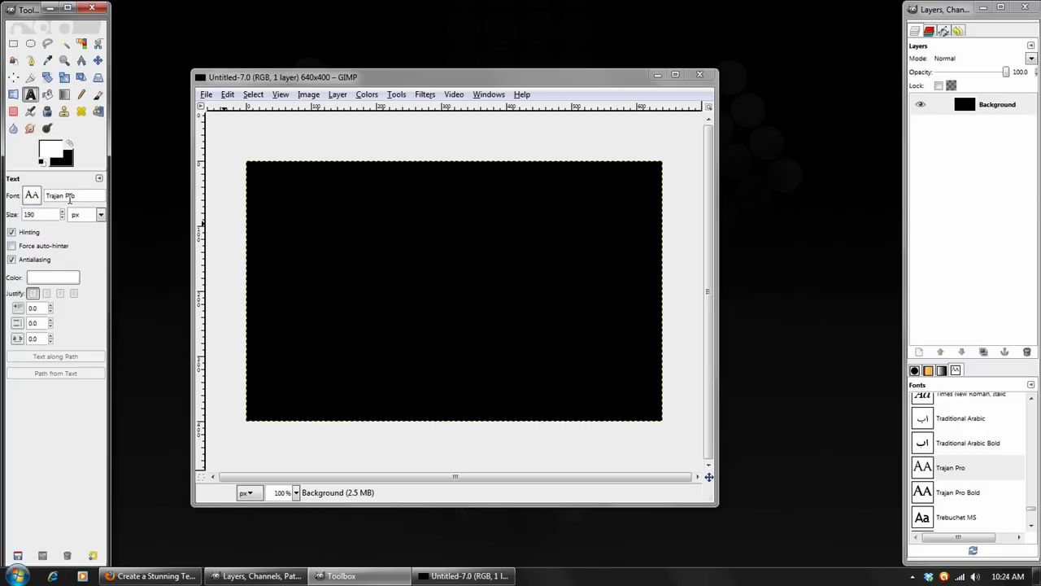
left_click(347, 262)
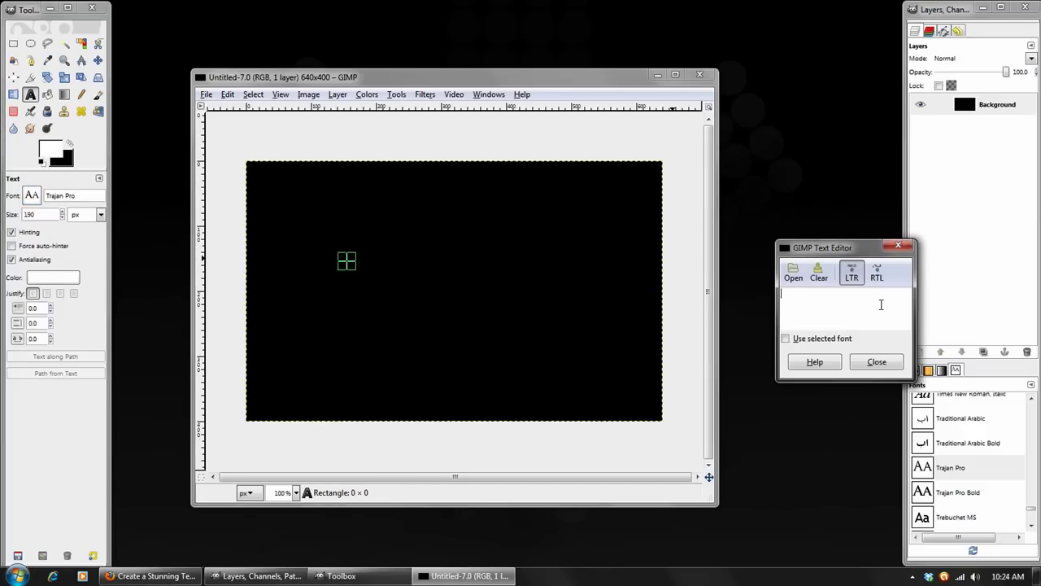
type("F")
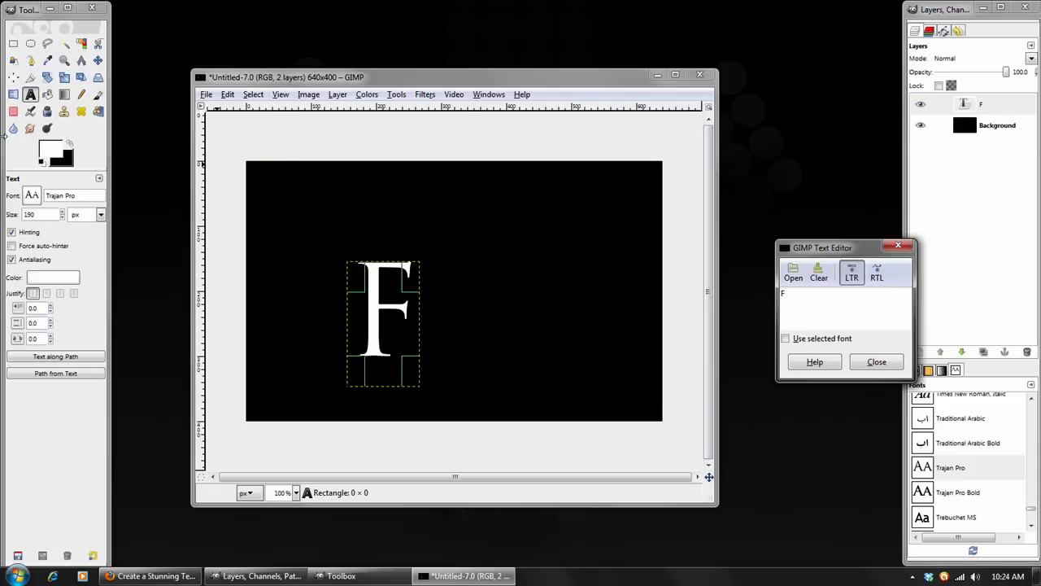
left_click(54, 279)
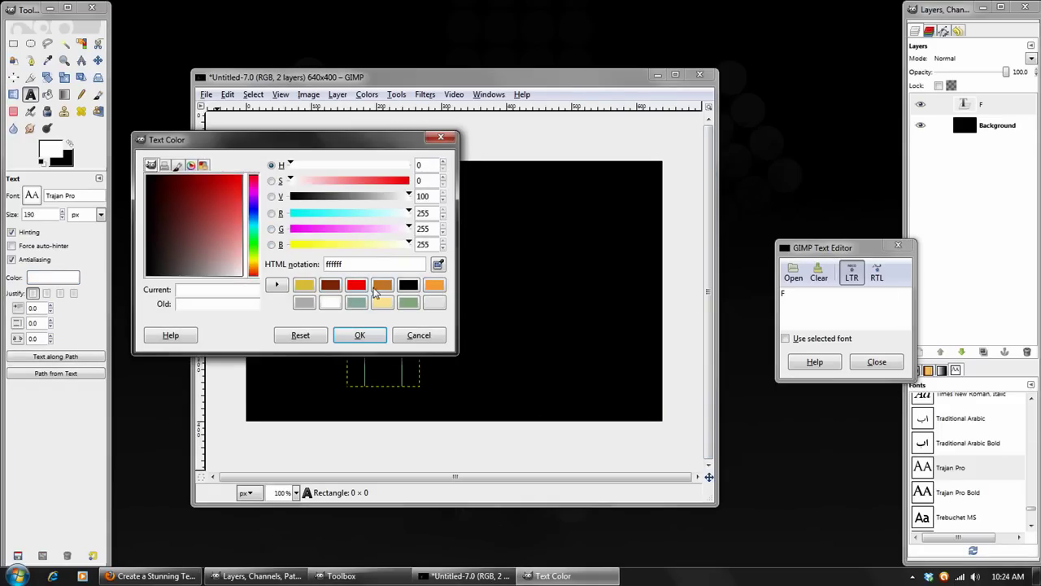
left_click(381, 285)
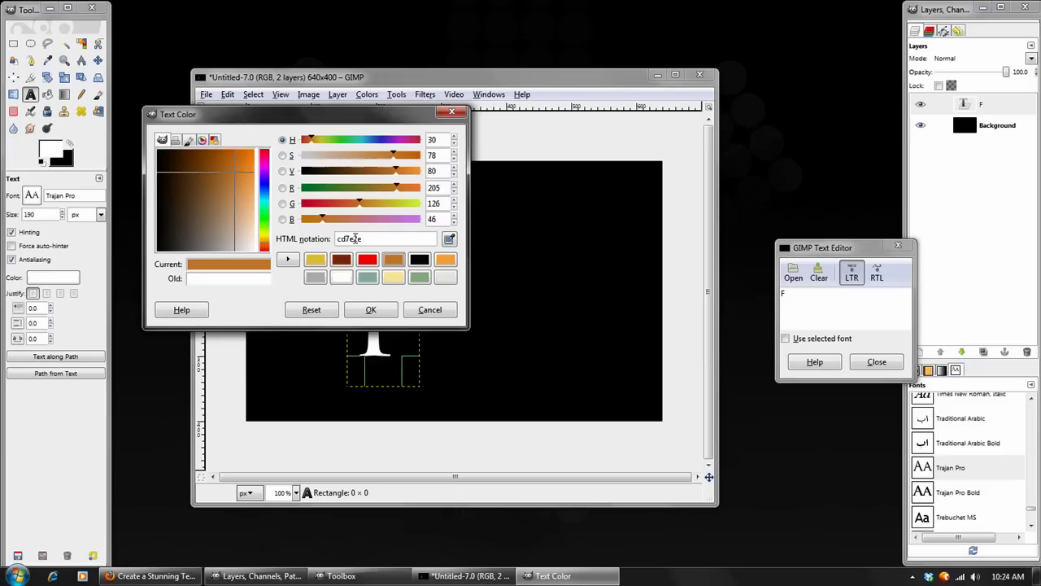
left_click(370, 309)
Move the F to the middle of the canvas and expand its layer to the image size
key("m")
left_click_drag(366, 317, 433, 282)
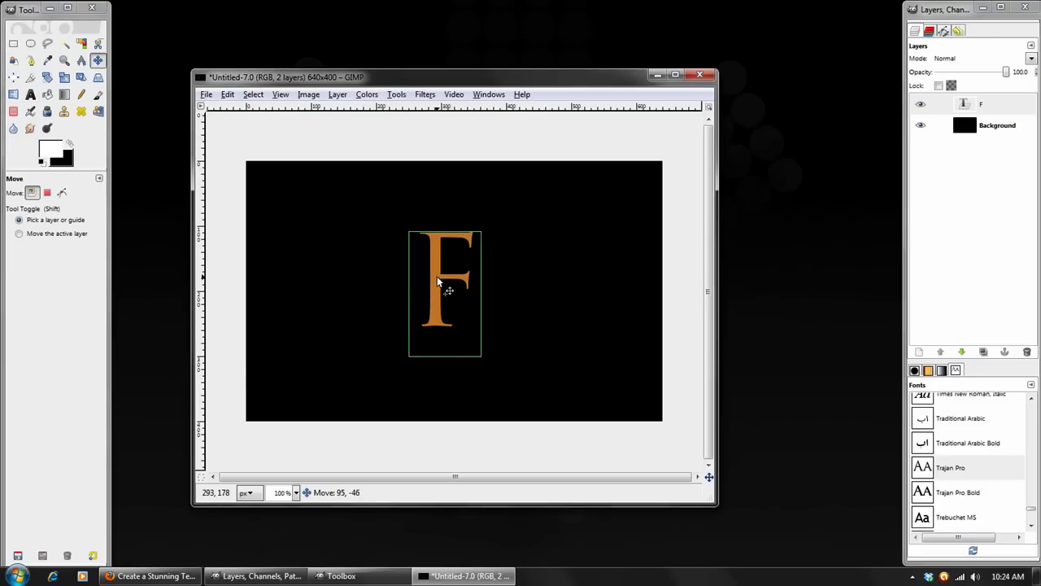
left_click(337, 94)
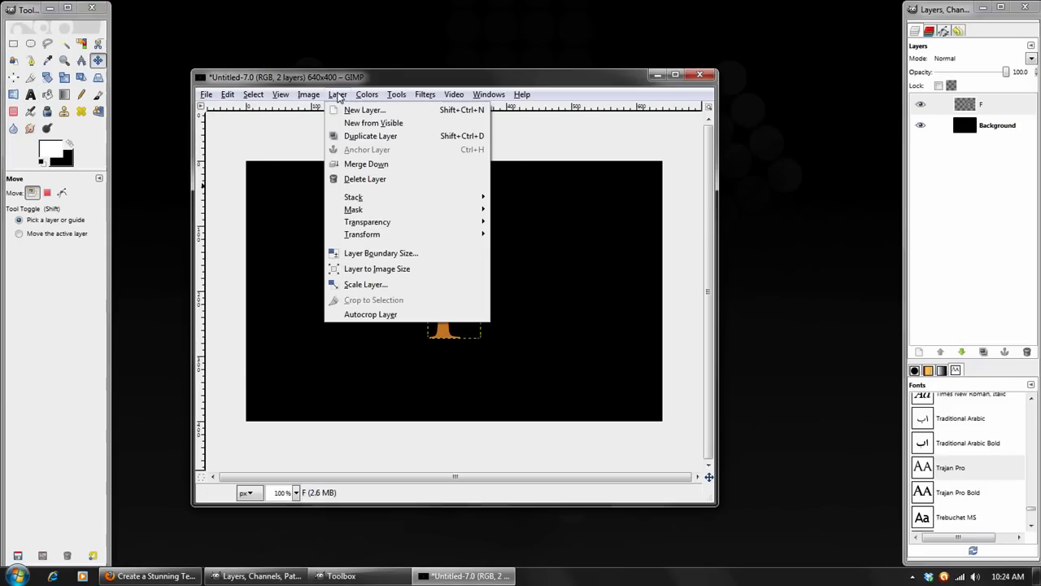
left_click(376, 268)
left_click_drag(433, 78, 406, 62)
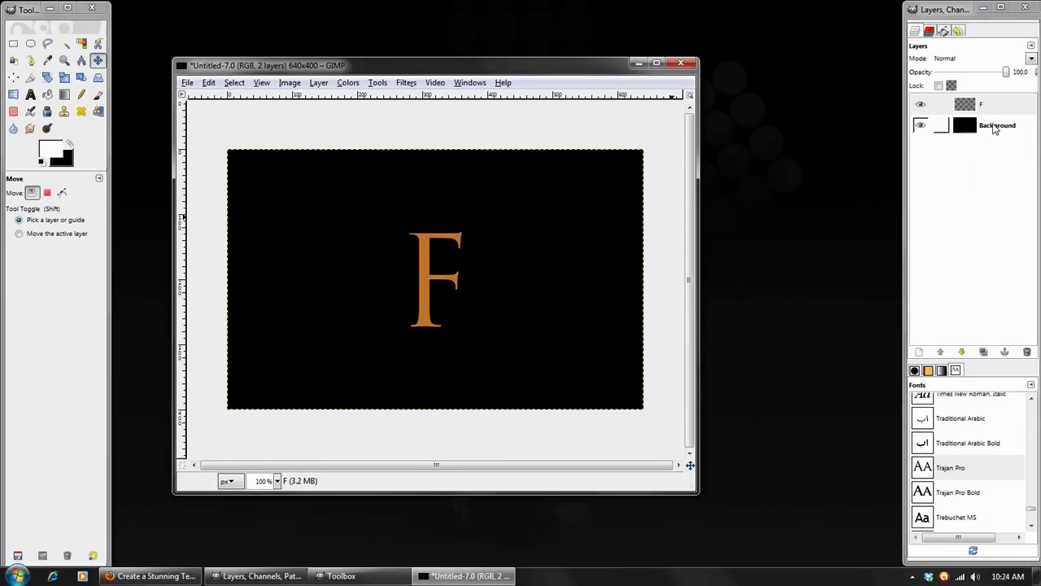
Add a transparent 640 × 400 px layer between the Background layer and the F layer
left_click(994, 126)
left_click(920, 351)
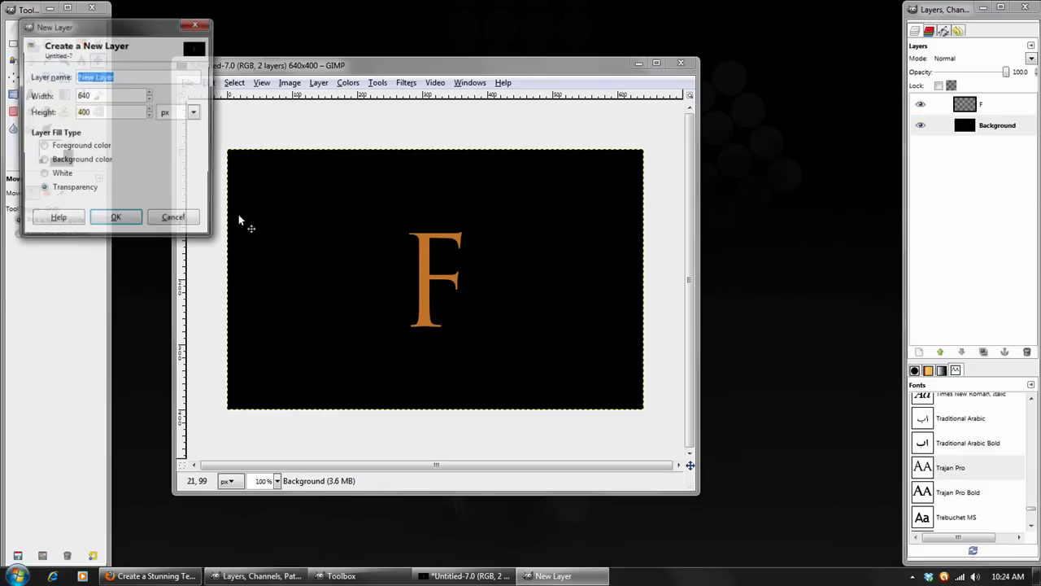
left_click(116, 226)
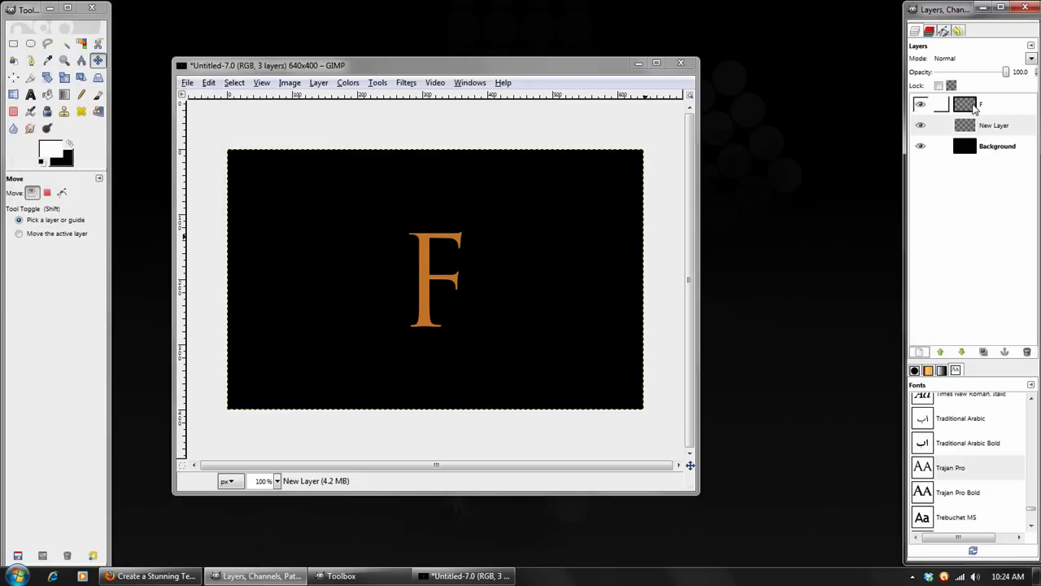
Select the shape of the F from its layer's alpha and grow the selection by 2 pixels
left_click(967, 108)
right_click(966, 111)
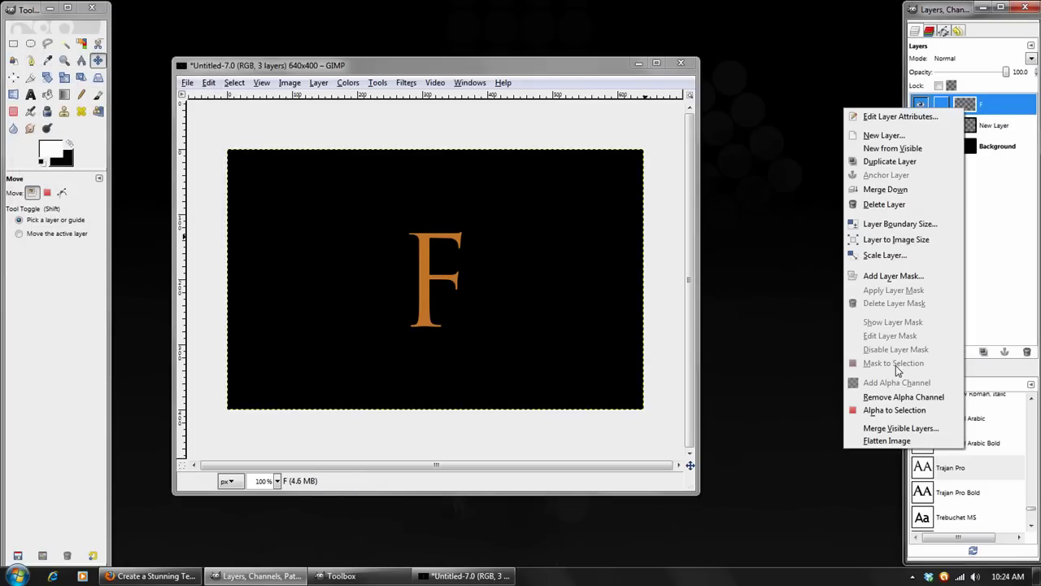
left_click(889, 411)
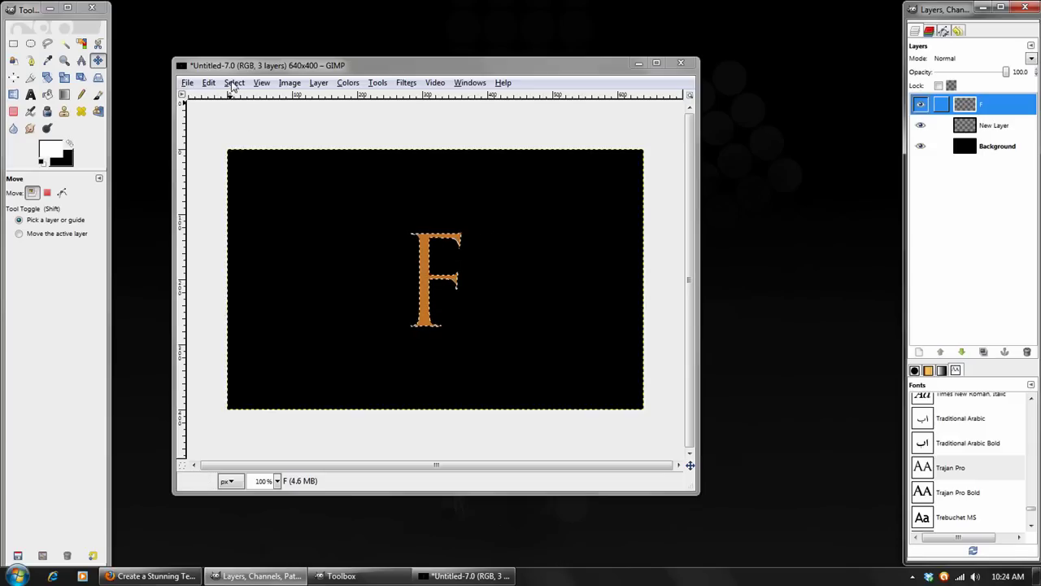
left_click(234, 82)
left_click(264, 257)
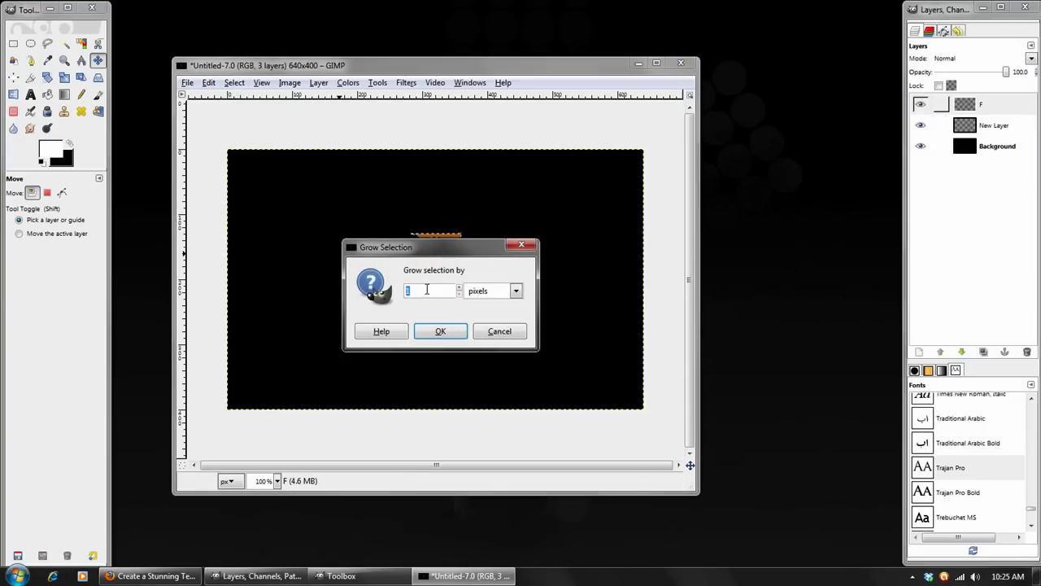
left_click_drag(425, 253, 422, 278)
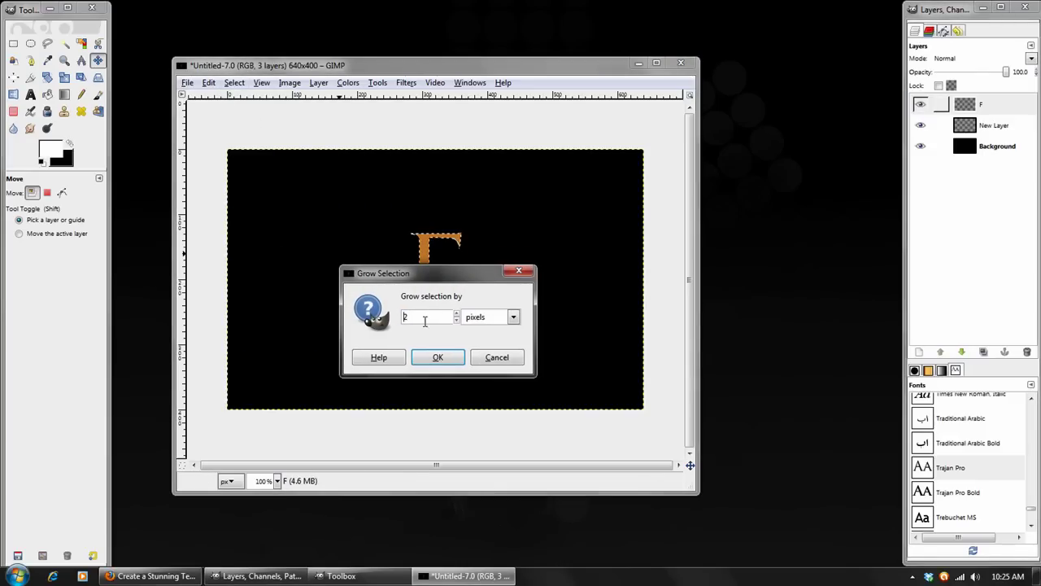
left_click(444, 358)
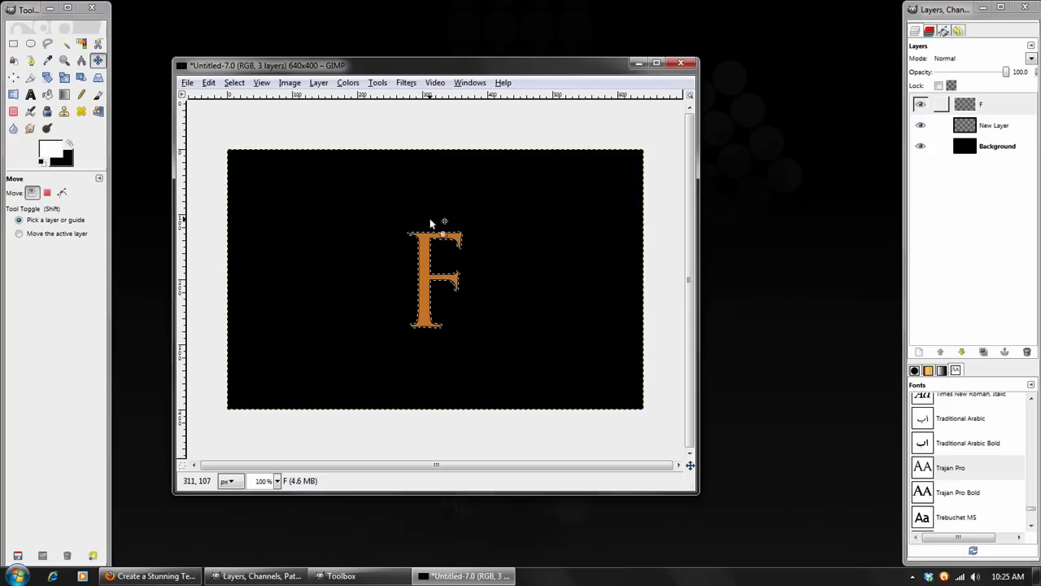
Fill the grown F selection on the new layer with red, ff0000, and clear the selection
left_click(57, 150)
left_click(251, 156)
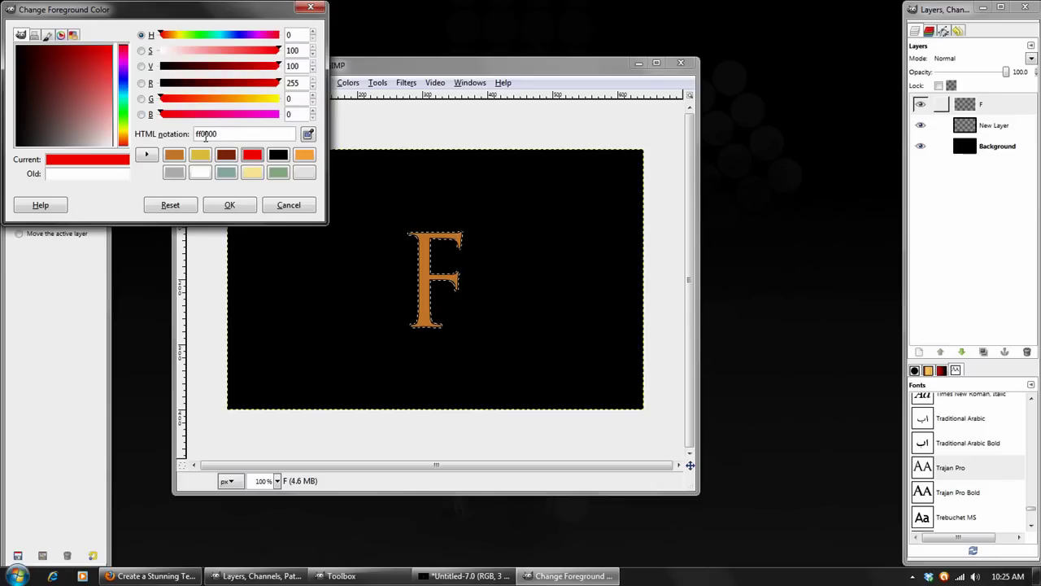
left_click(229, 204)
left_click(208, 83)
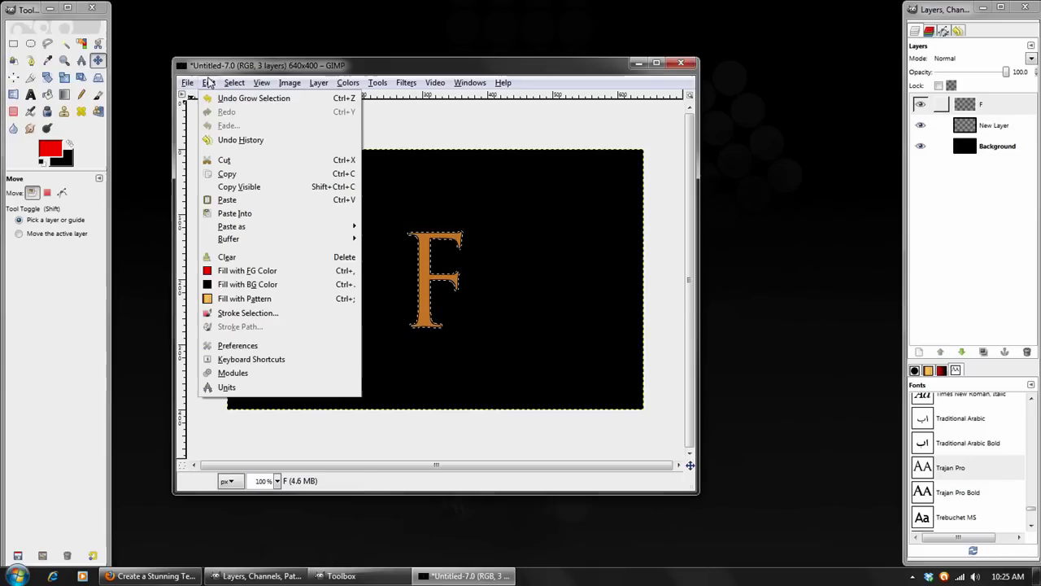
left_click(231, 271)
left_click(234, 82)
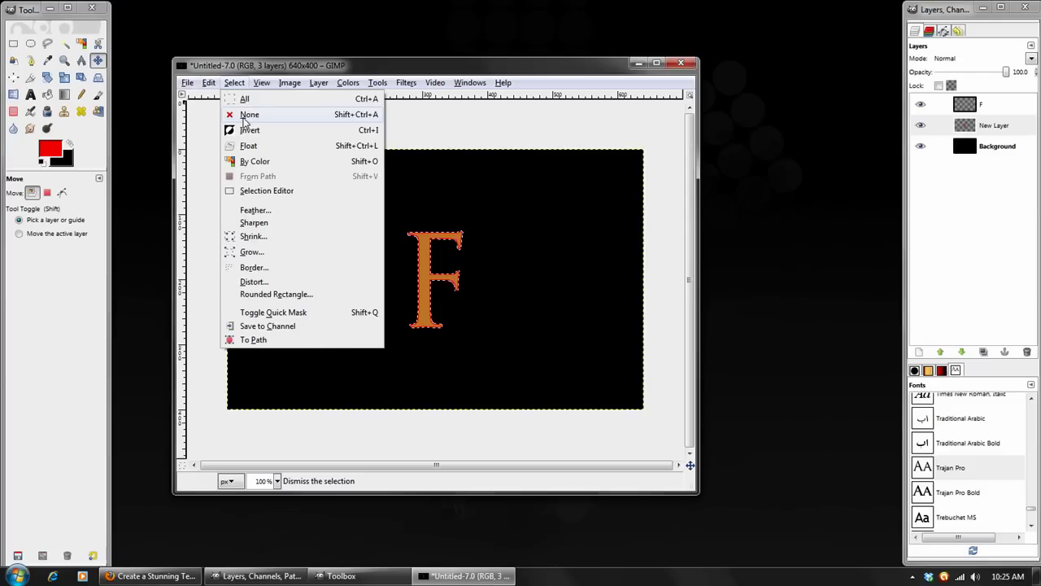
left_click(246, 113)
Rename the red-filled layer beneath the F layer as Glow
left_click(997, 126)
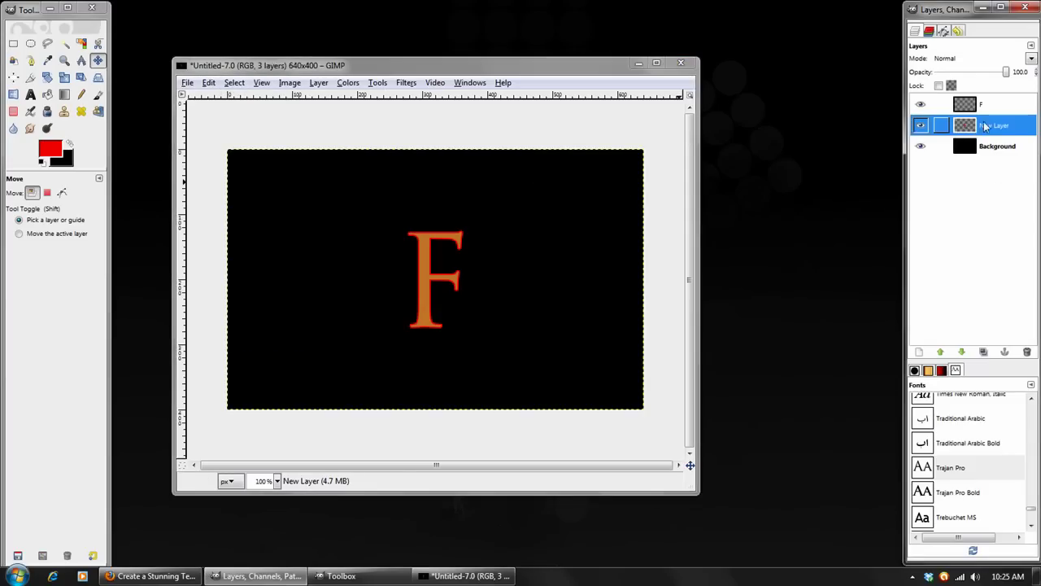
double_click(1000, 126)
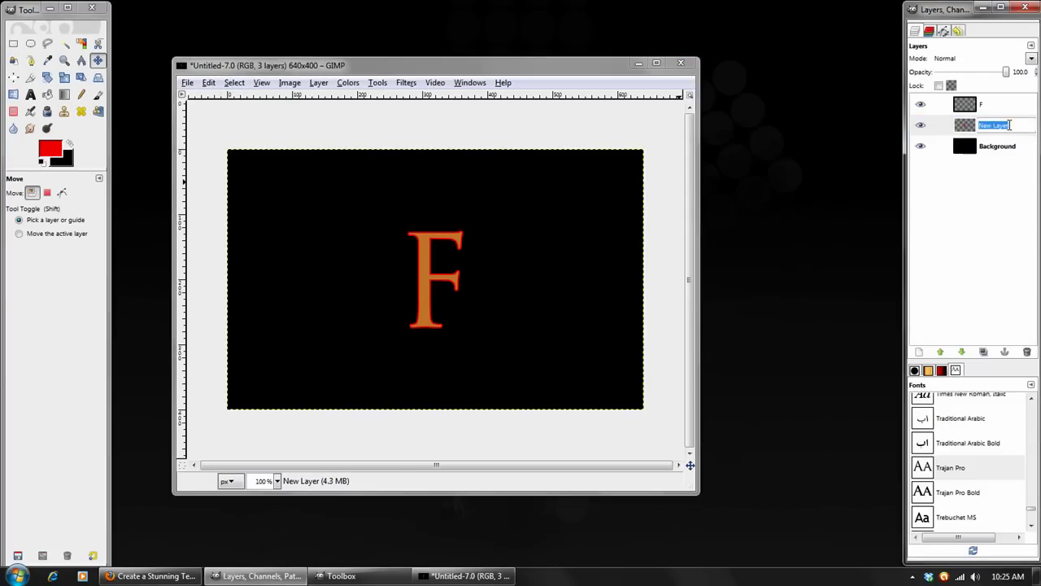
type("Glow")
key("Return")
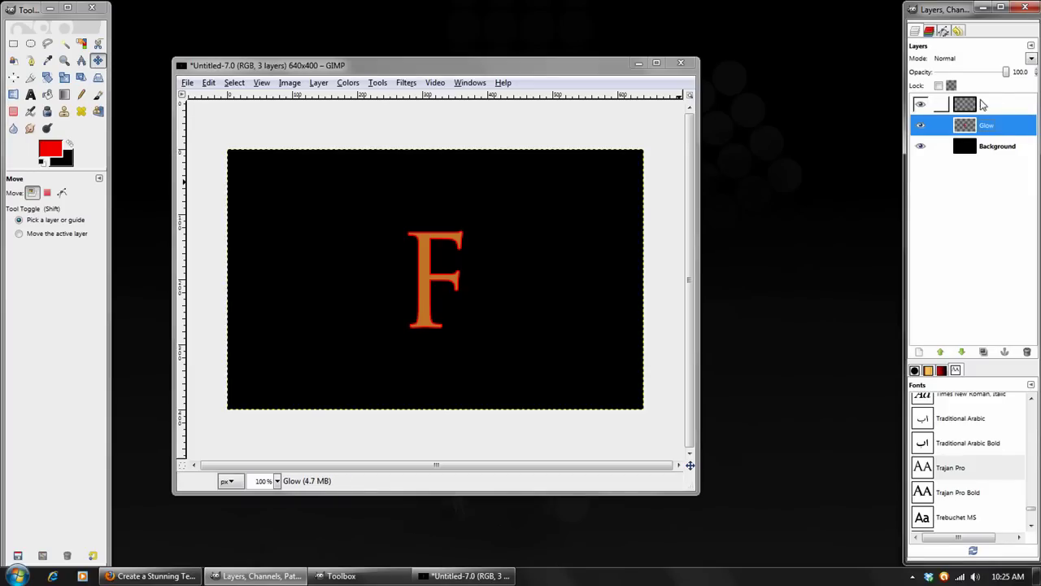
Add a transparent 640 × 400 px layer above the F layer
left_click(986, 104)
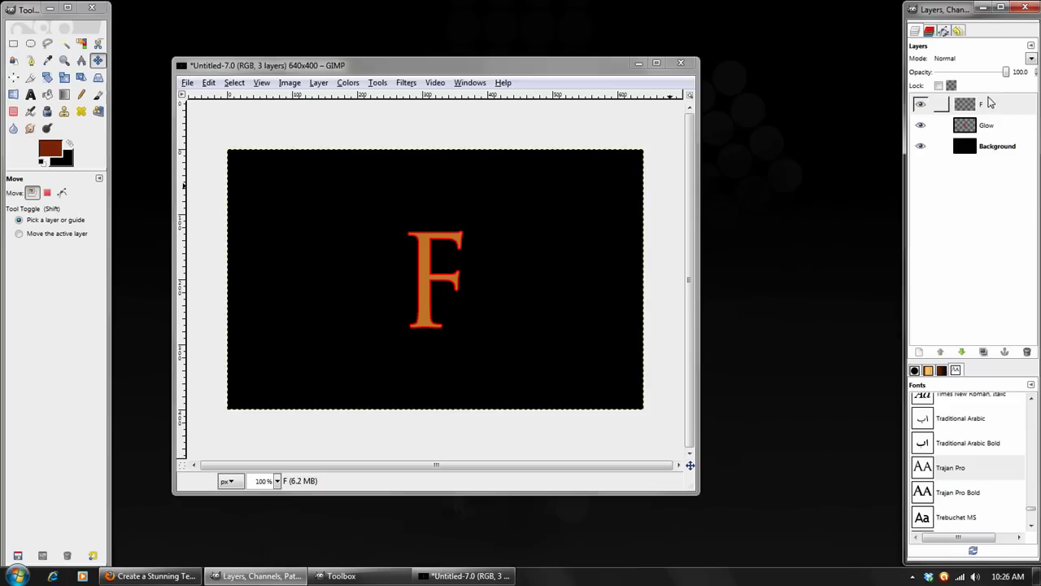
left_click(973, 111)
left_click(918, 352)
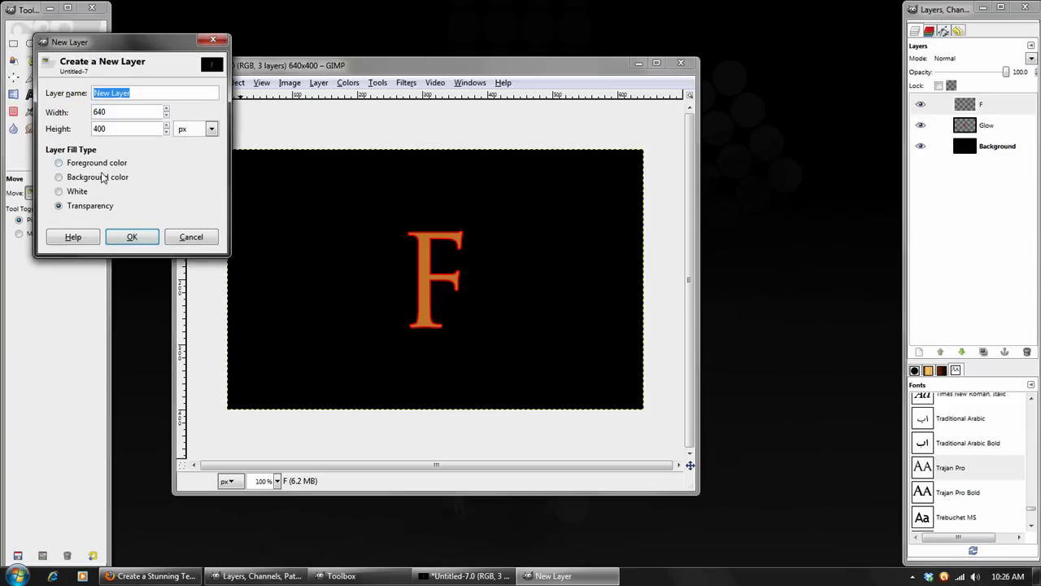
left_click(147, 244)
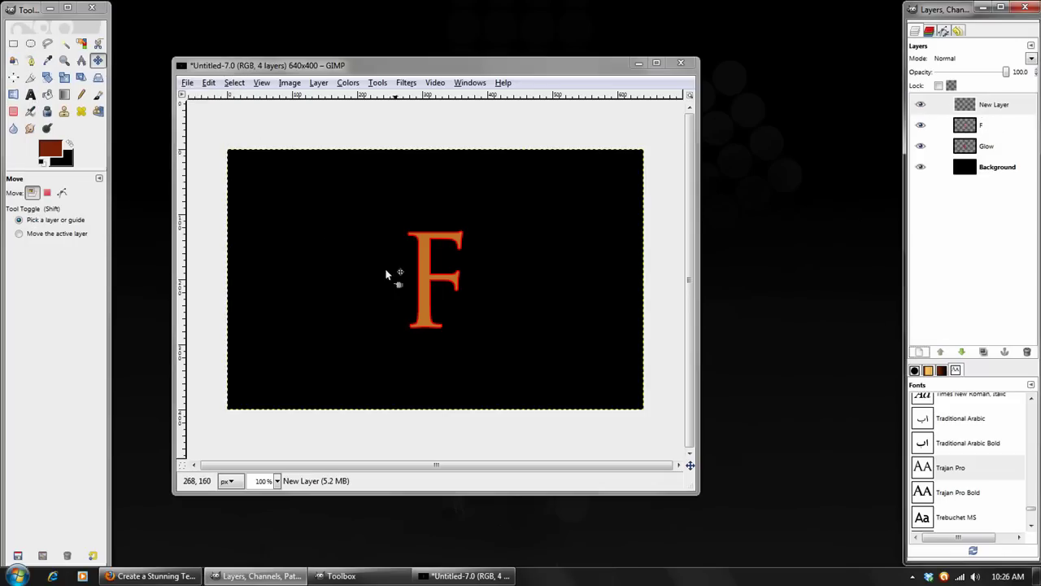
Select the F's shape from its layer's alpha, make the new top layer active and invert the selection
left_click(967, 126)
right_click(966, 126)
left_click(881, 430)
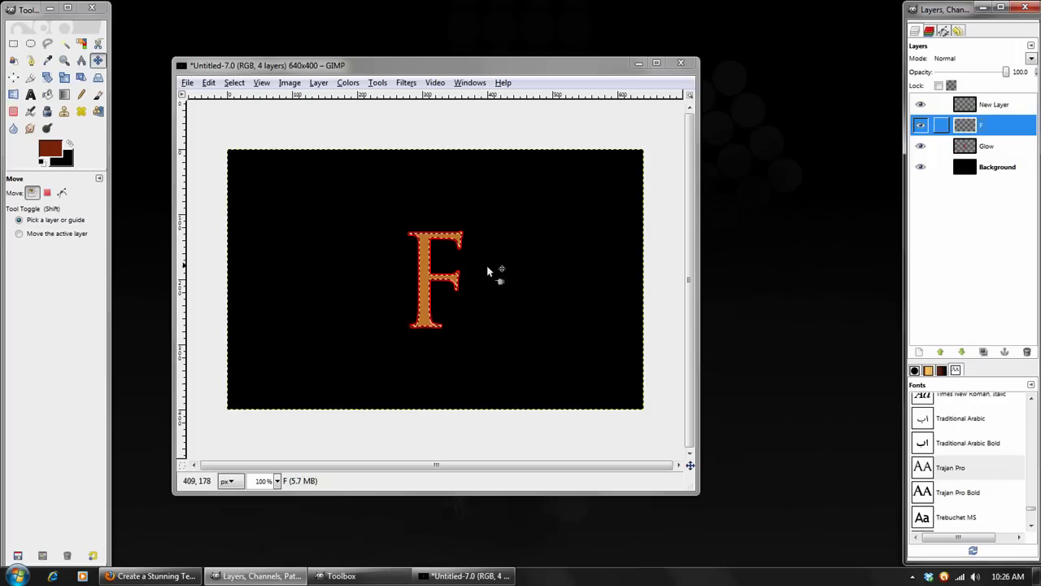
left_click(968, 104)
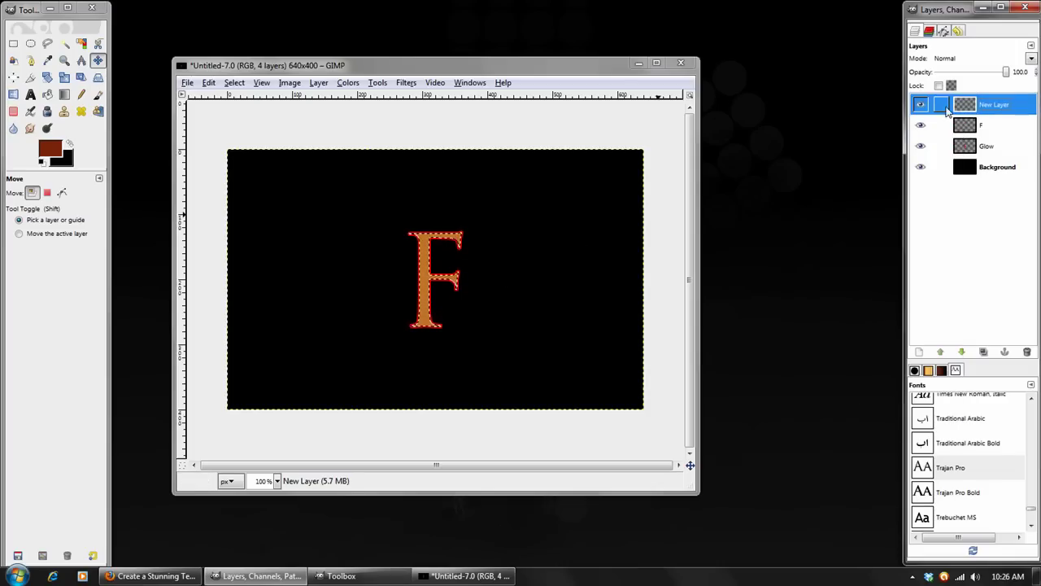
left_click(234, 82)
left_click(252, 127)
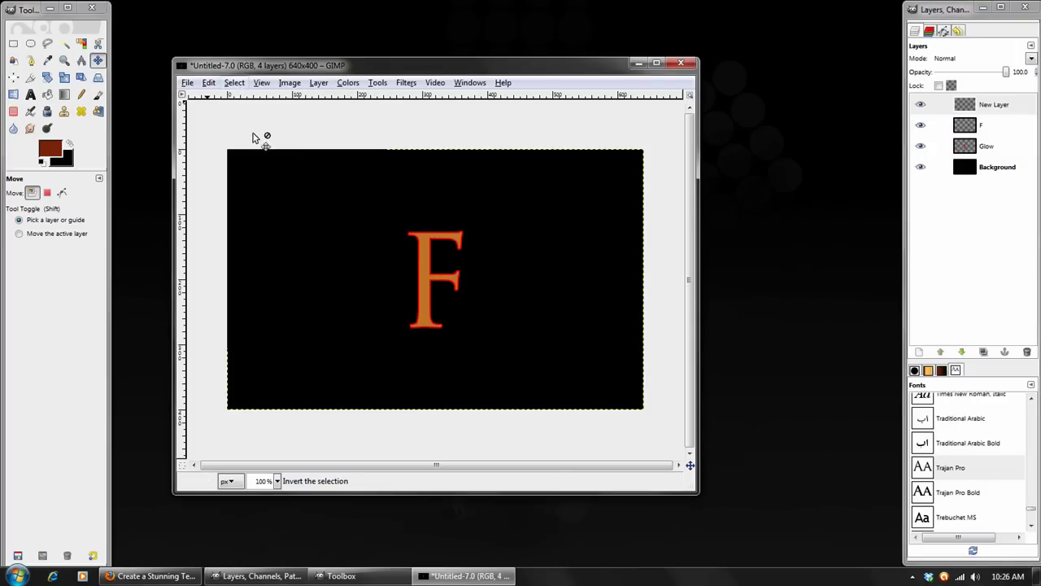
Grow the inverted selection by 2 pixels and invert it back to the inside of the F
left_click(234, 82)
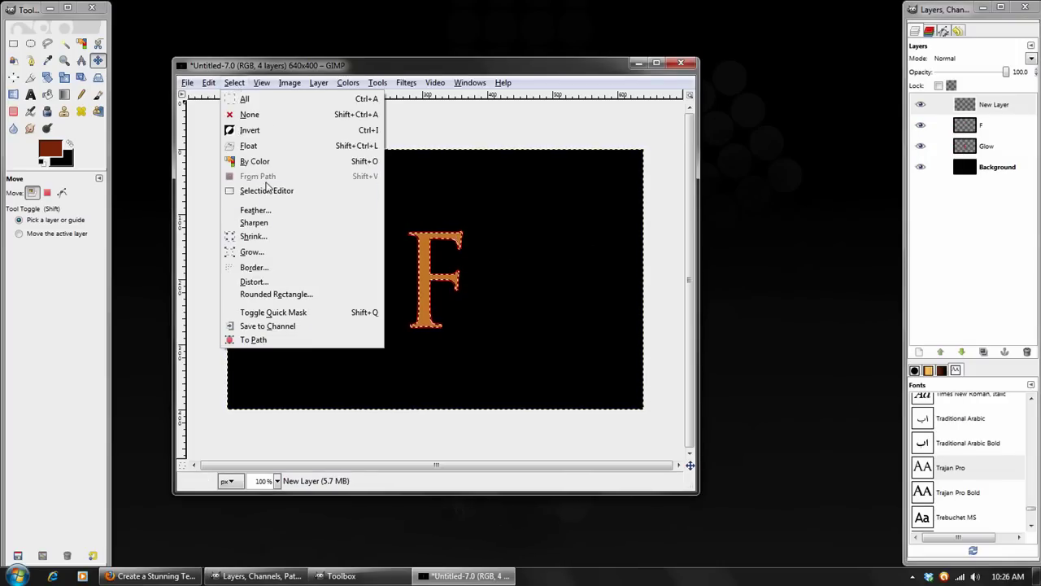
left_click(252, 257)
left_click_drag(419, 249, 585, 220)
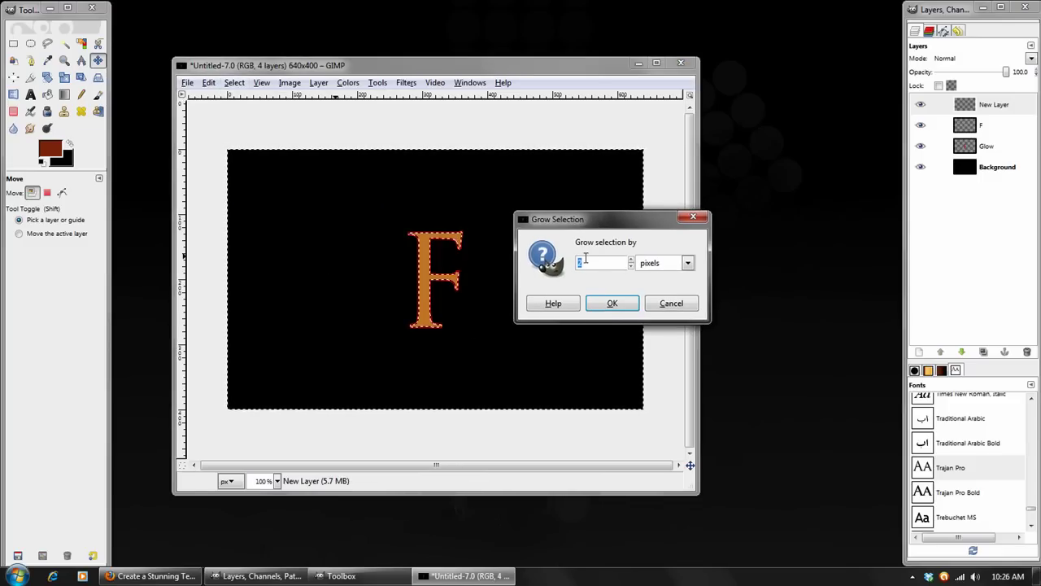
left_click(612, 303)
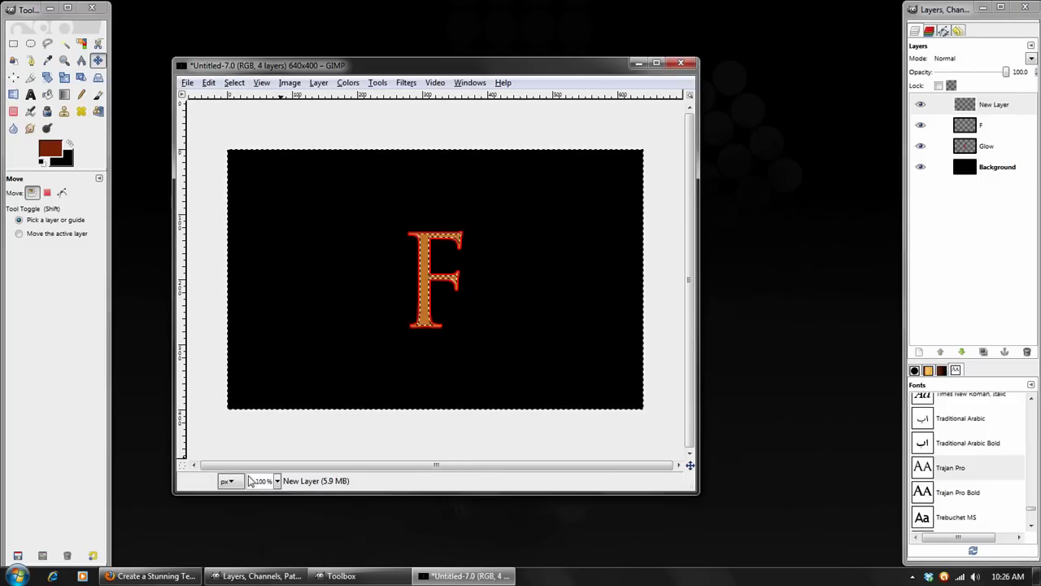
scroll(255, 481, "up", 1)
scroll(255, 481, "up", 1)
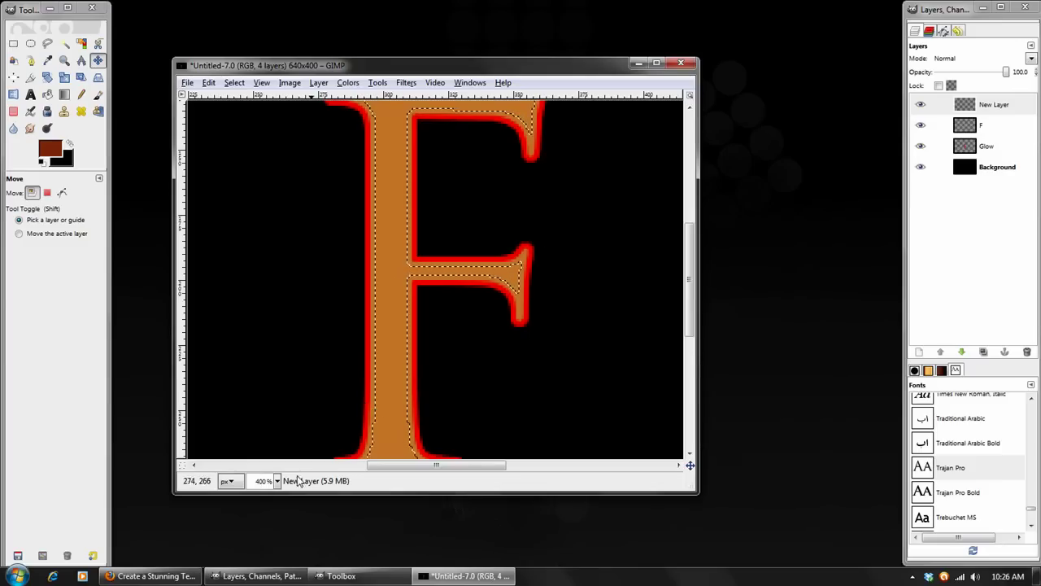
scroll(254, 480, "down", 2)
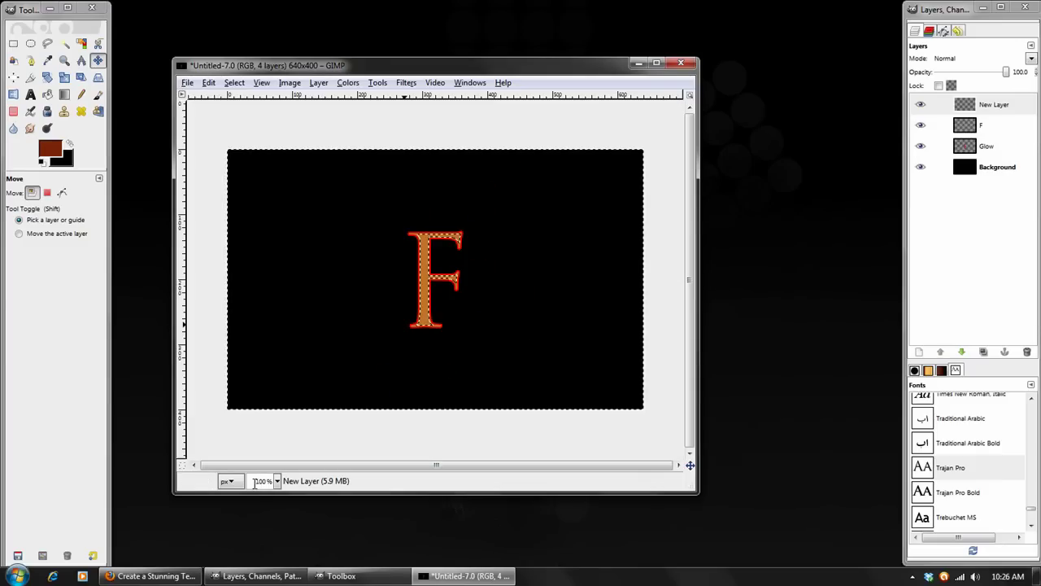
left_click(234, 83)
left_click(249, 130)
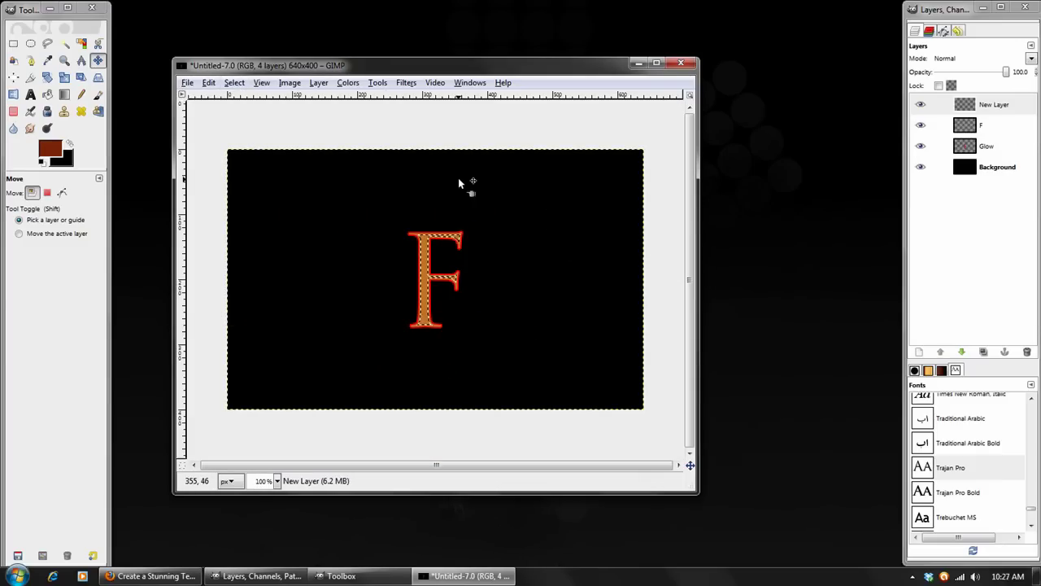
Fill the shrunken F selection on the new top layer with dark red, 872d0f, and clear the selection
left_click(52, 151)
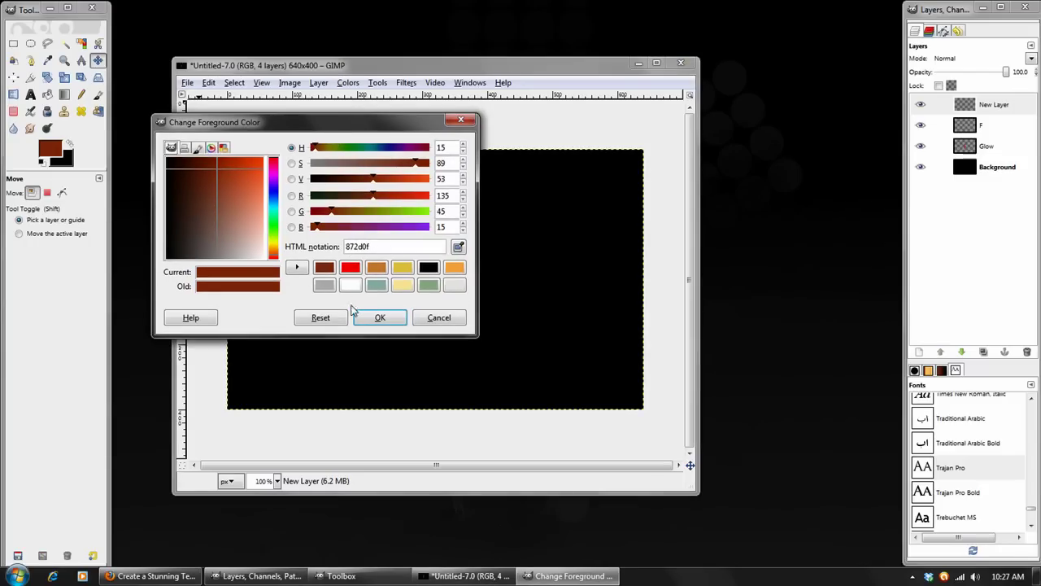
left_click(379, 317)
left_click(209, 84)
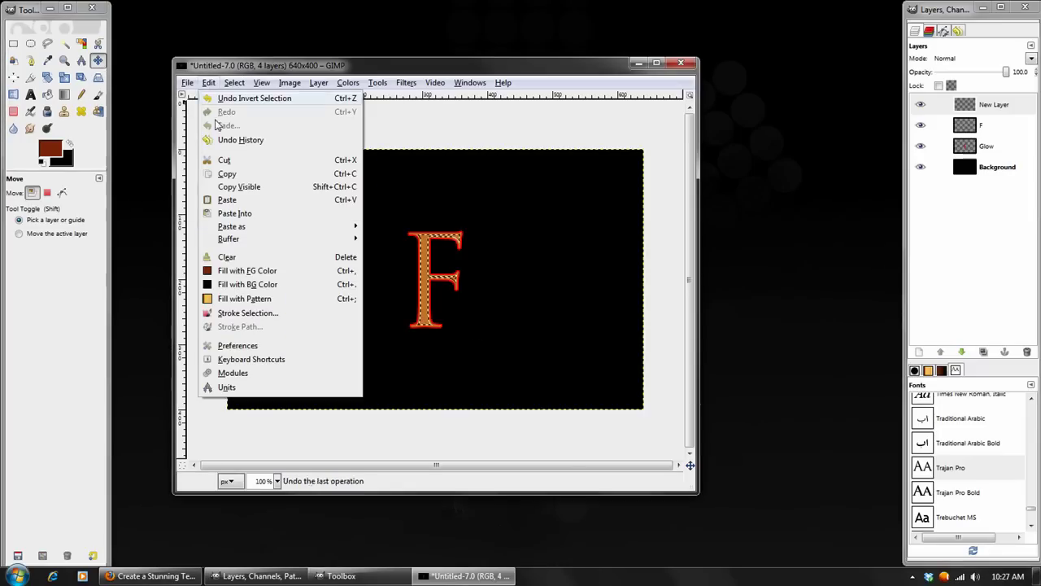
left_click(236, 270)
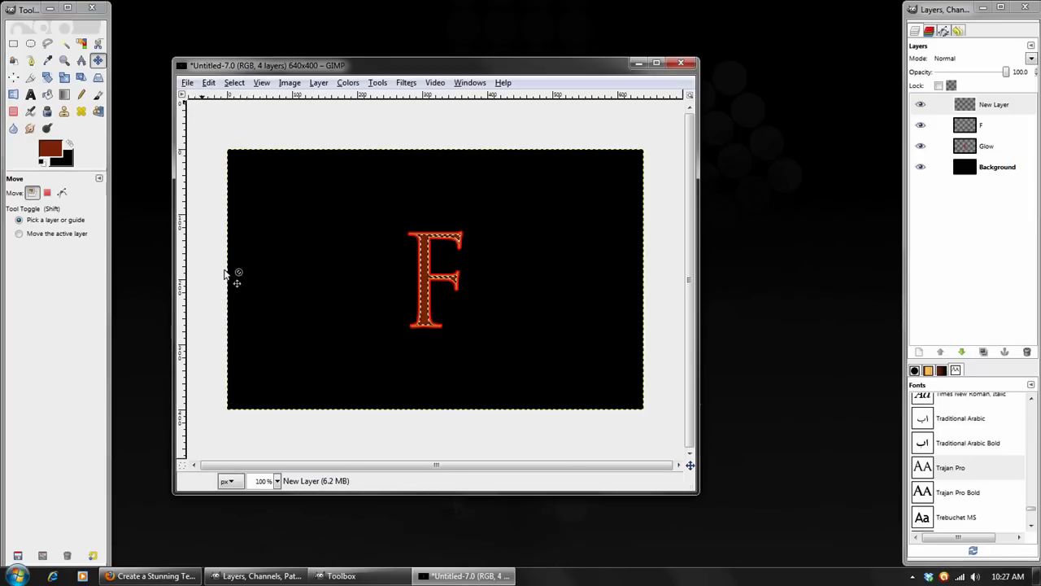
left_click(236, 84)
left_click(242, 114)
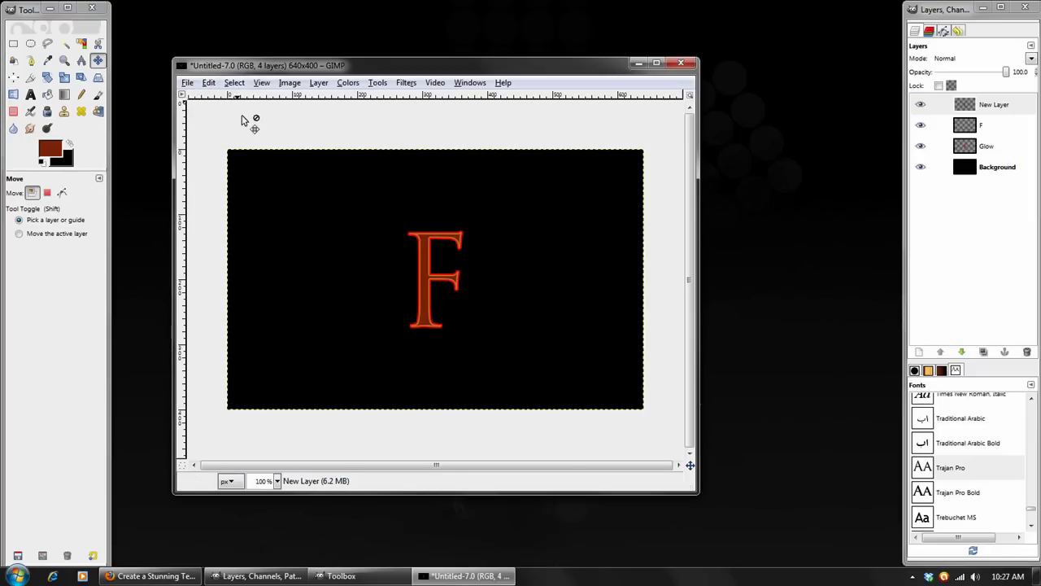
Apply a Gaussian Blur to the top layer with the dark red fill
left_click(406, 84)
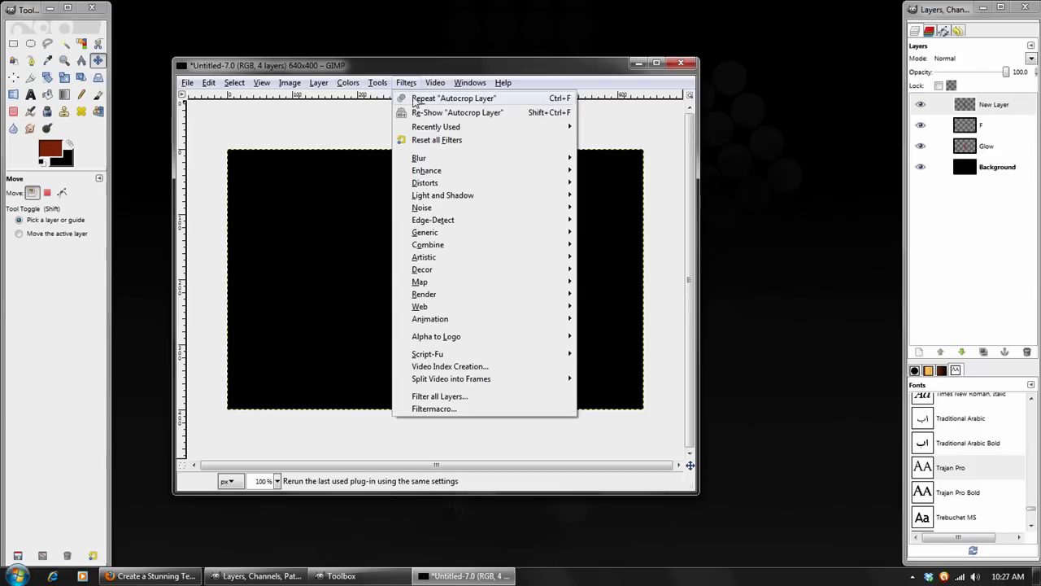
mouse_move(560, 160)
left_click(618, 171)
left_click_drag(180, 204, 168, 204)
left_click(162, 289)
left_click(162, 289)
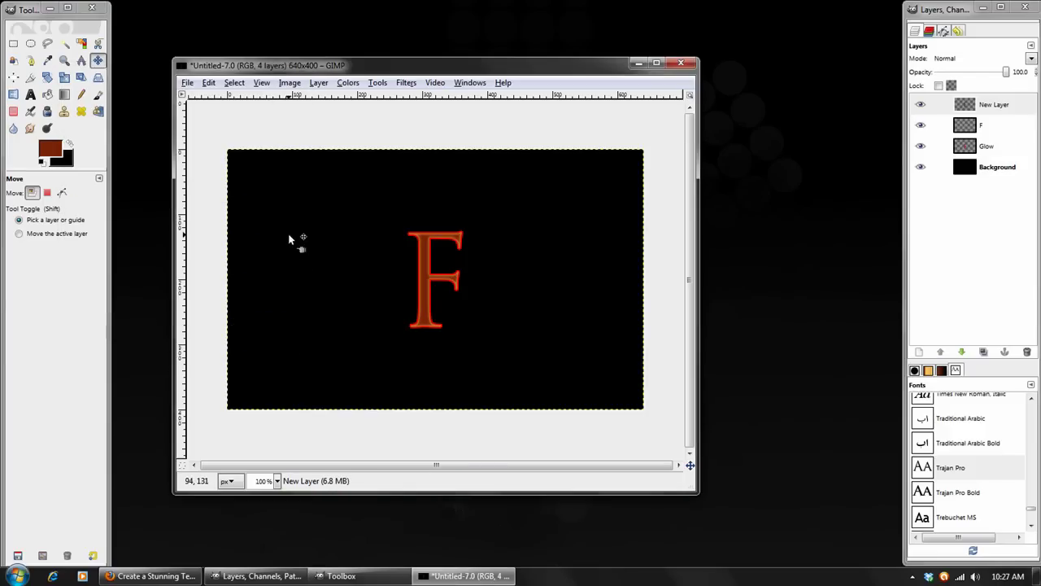
Apply a Gaussian Blur to the Glow layer with a radius of 12 px horizontally and vertically
left_click(979, 151)
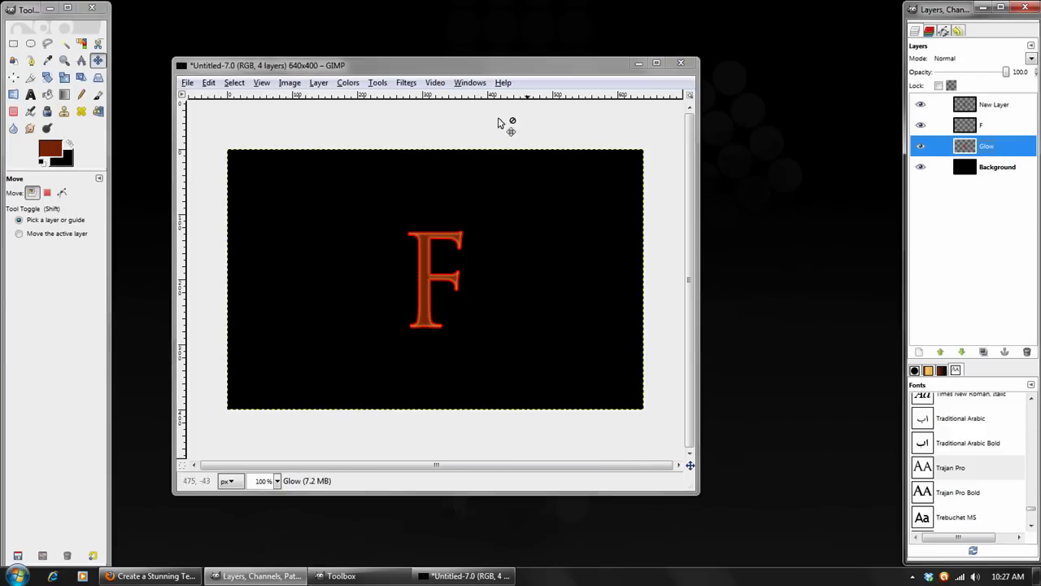
left_click(406, 82)
left_click(456, 107)
scroll(167, 302, "up", 5)
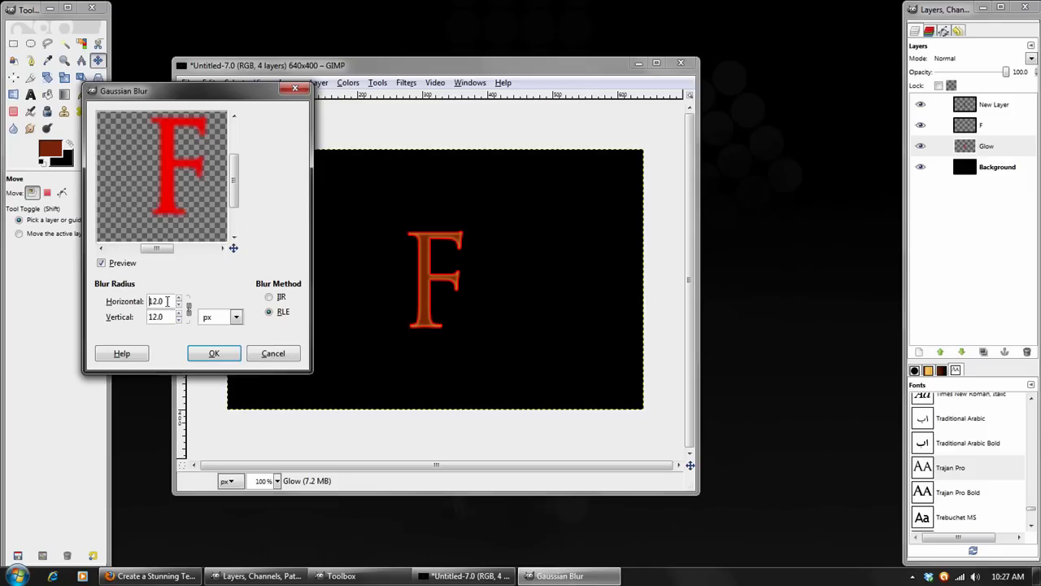
left_click(214, 353)
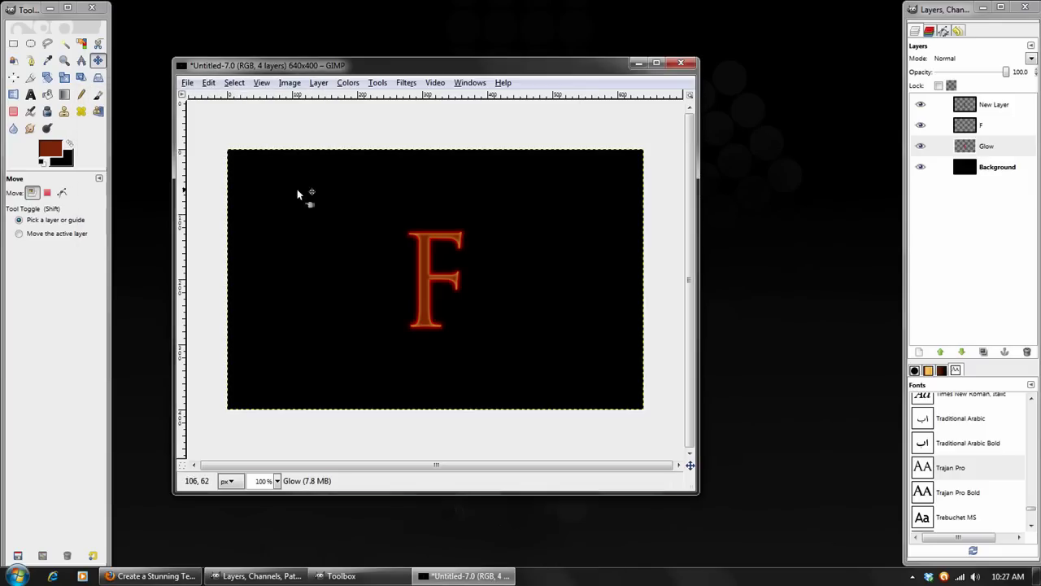
left_click_drag(367, 71, 360, 73)
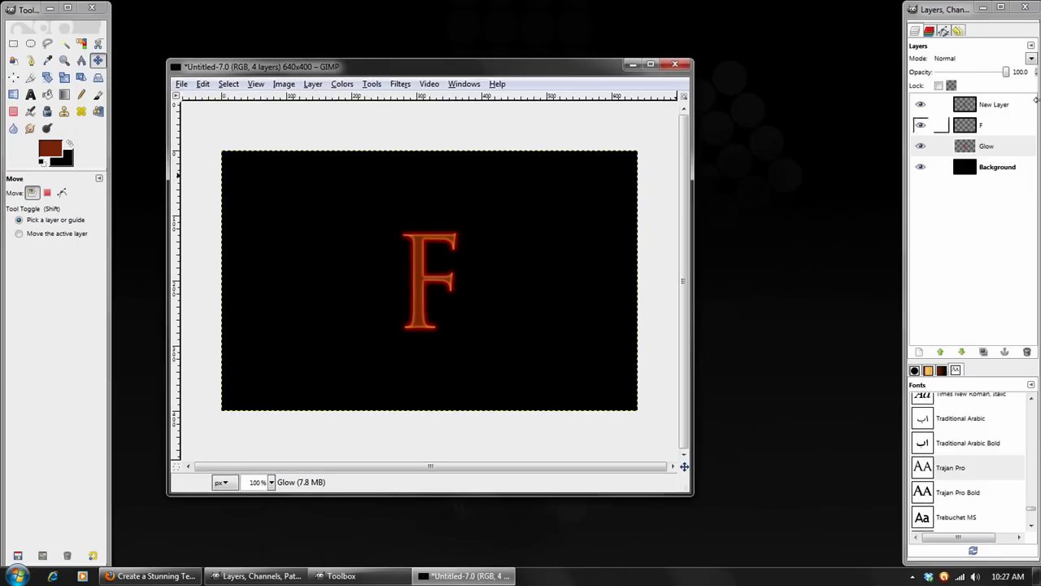
Rename the dark red top layer as Multiply and set its blending mode to Multiply
left_click(993, 106)
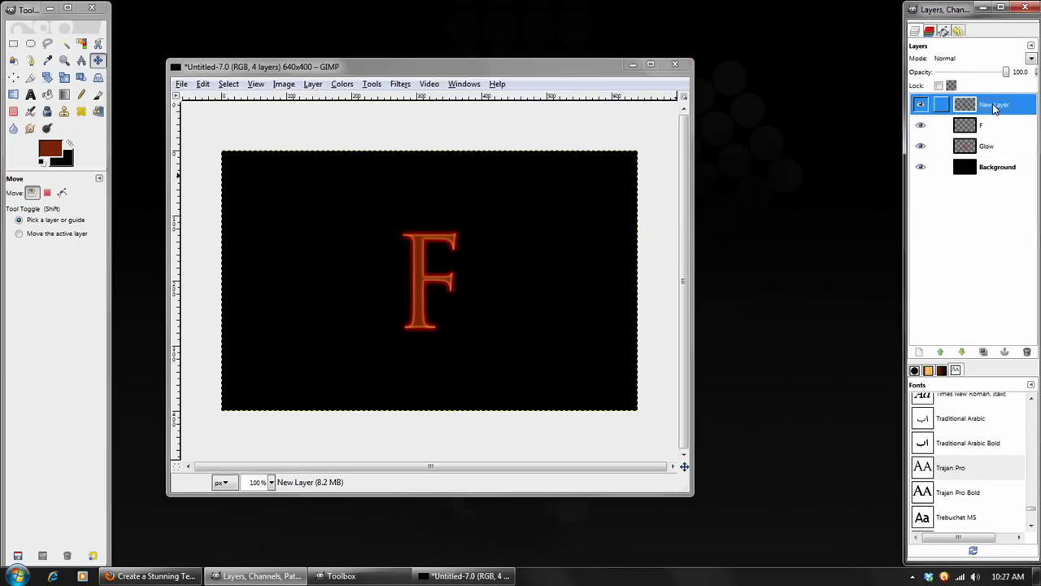
double_click(994, 107)
type("Multiply")
key("Return")
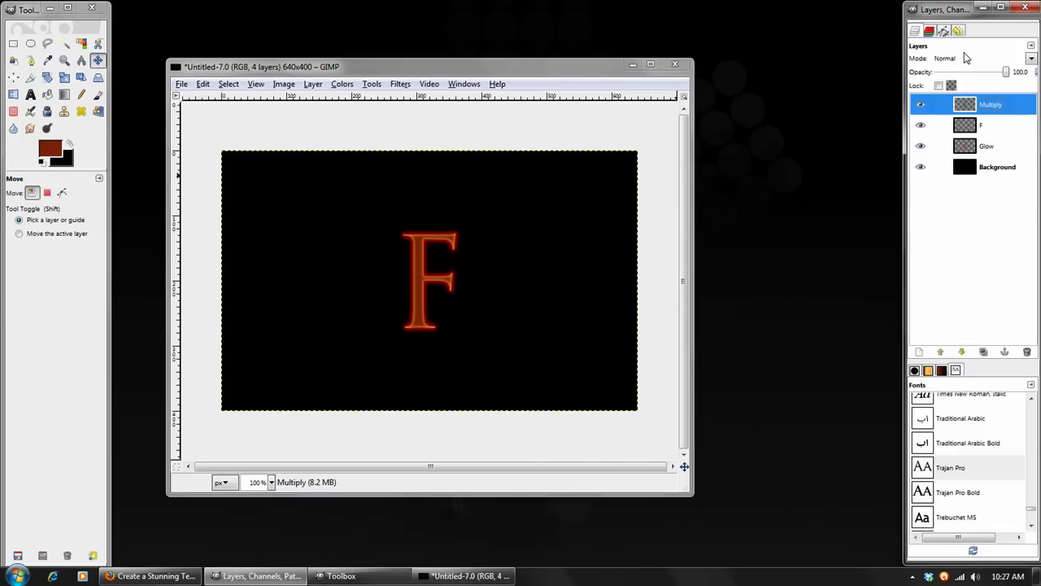
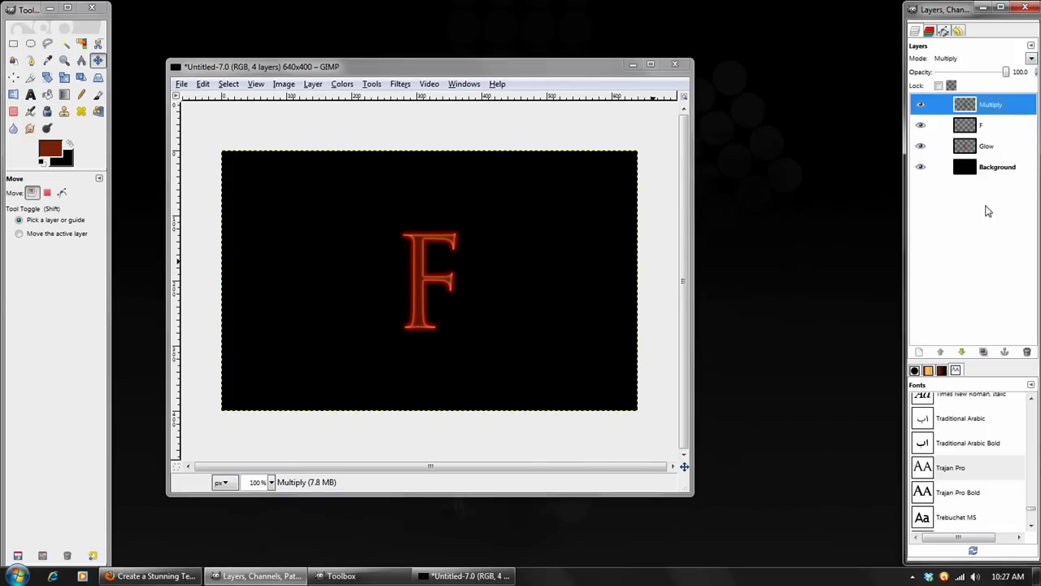
Load the F layer's alpha as a selection and add a new 640 × 400 px transparent layer above Multiply
right_click(975, 124)
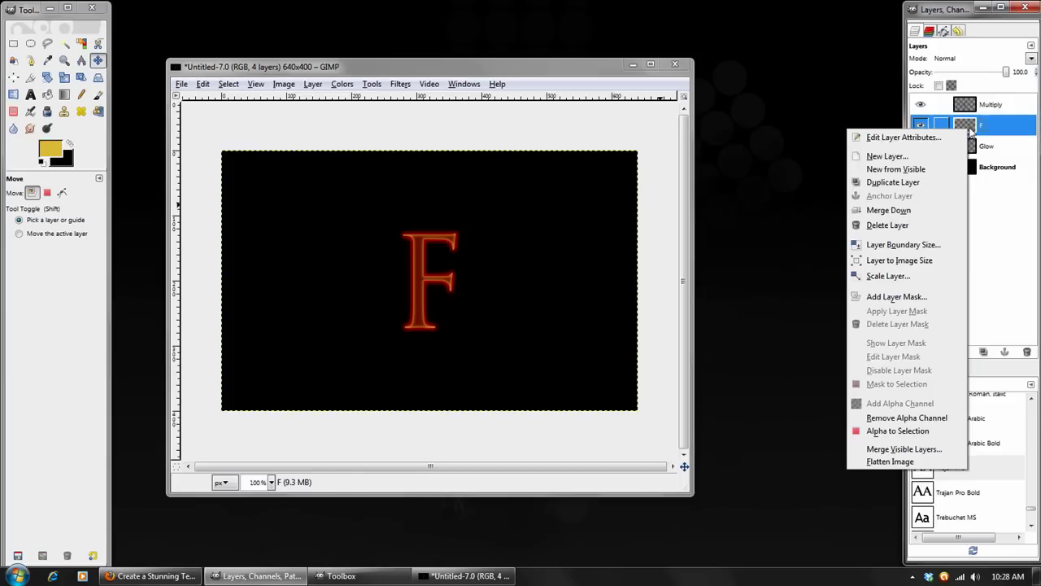
left_click(887, 433)
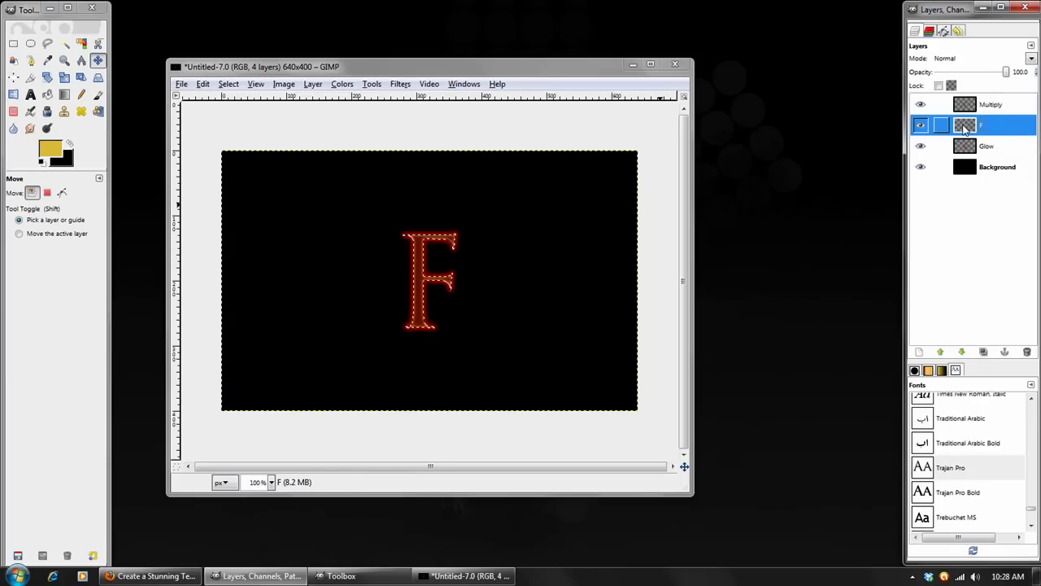
left_click(981, 105)
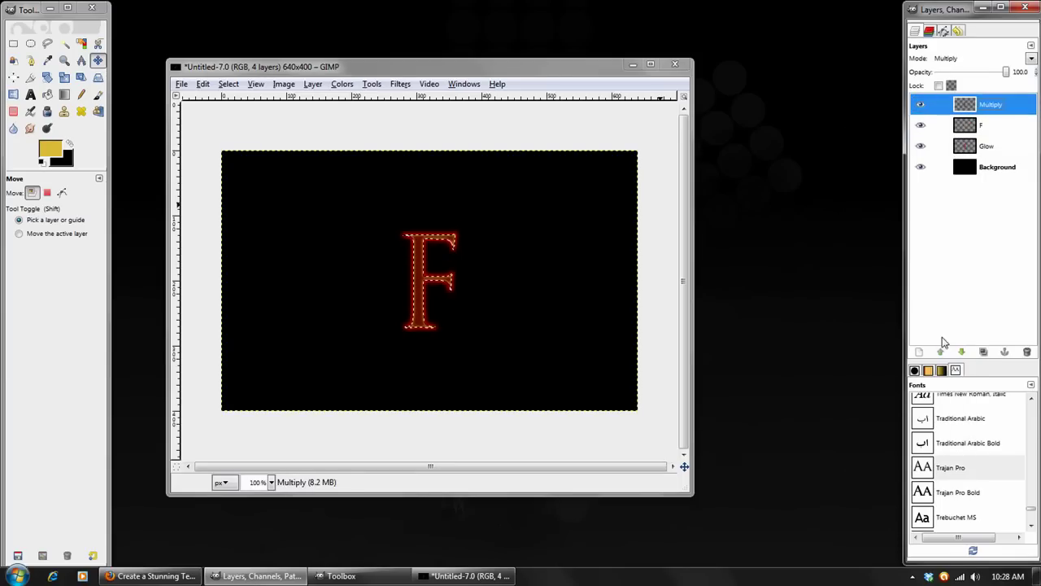
left_click(917, 351)
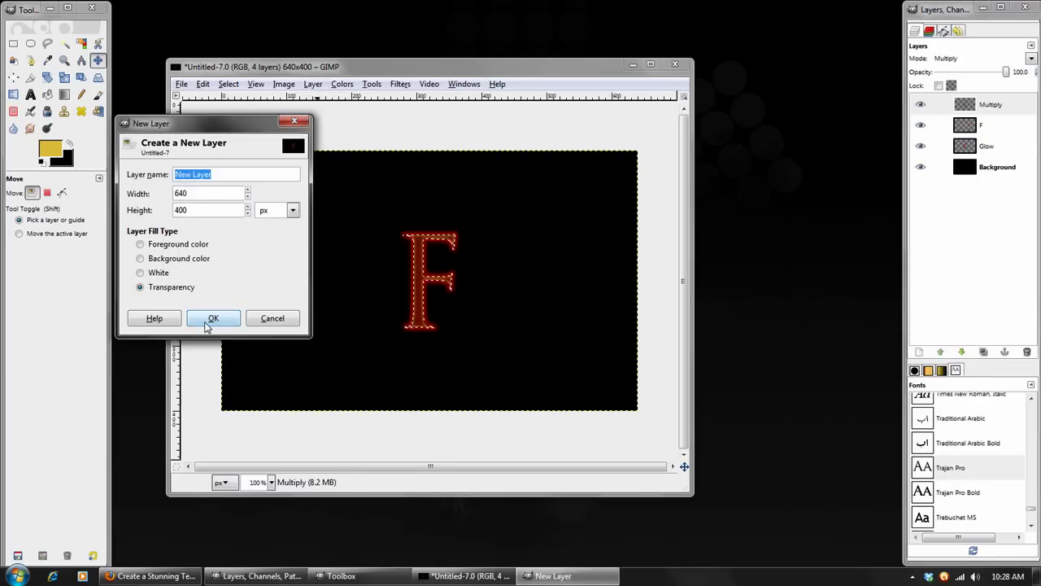
left_click(210, 319)
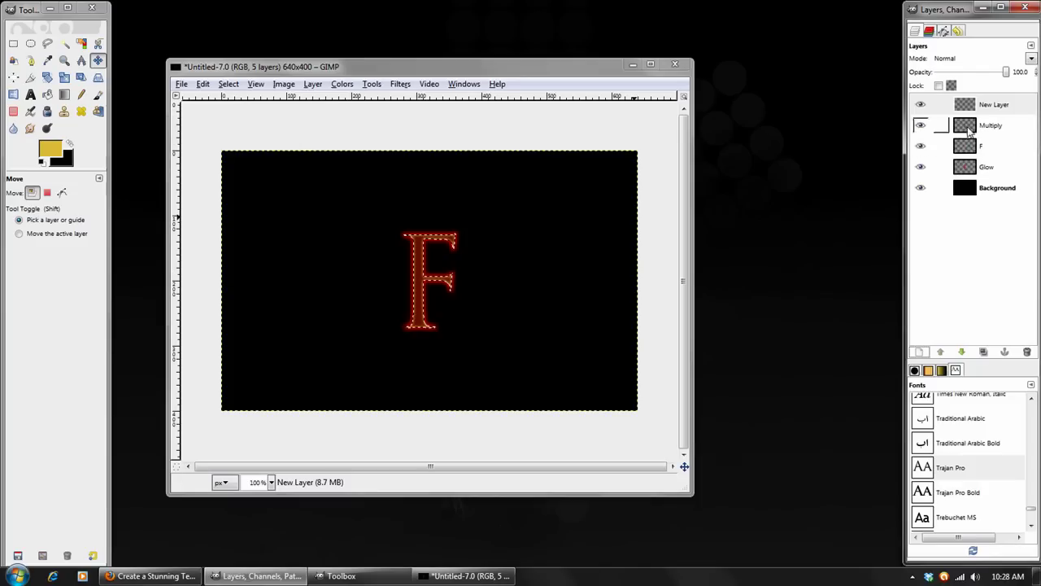
Fill the F selection on the new layer with the yellow foreground color, e5c23b
left_click(53, 153)
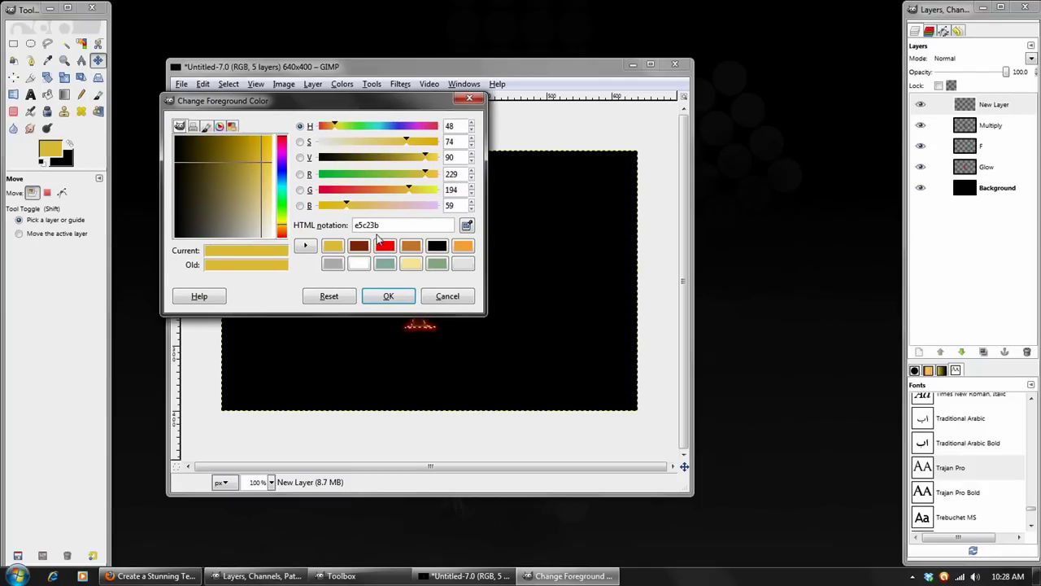
left_click(399, 289)
left_click(202, 84)
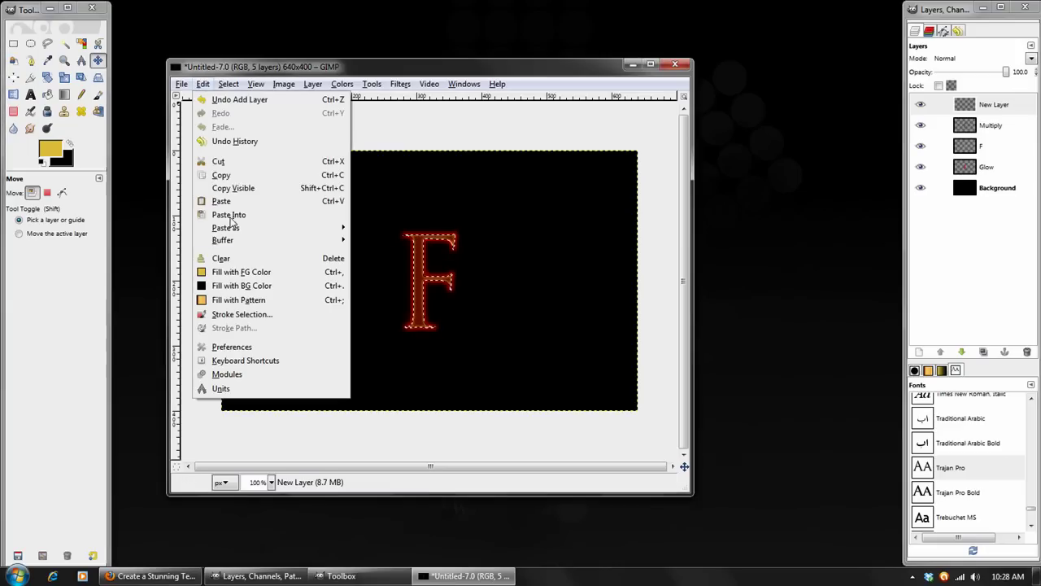
left_click(229, 271)
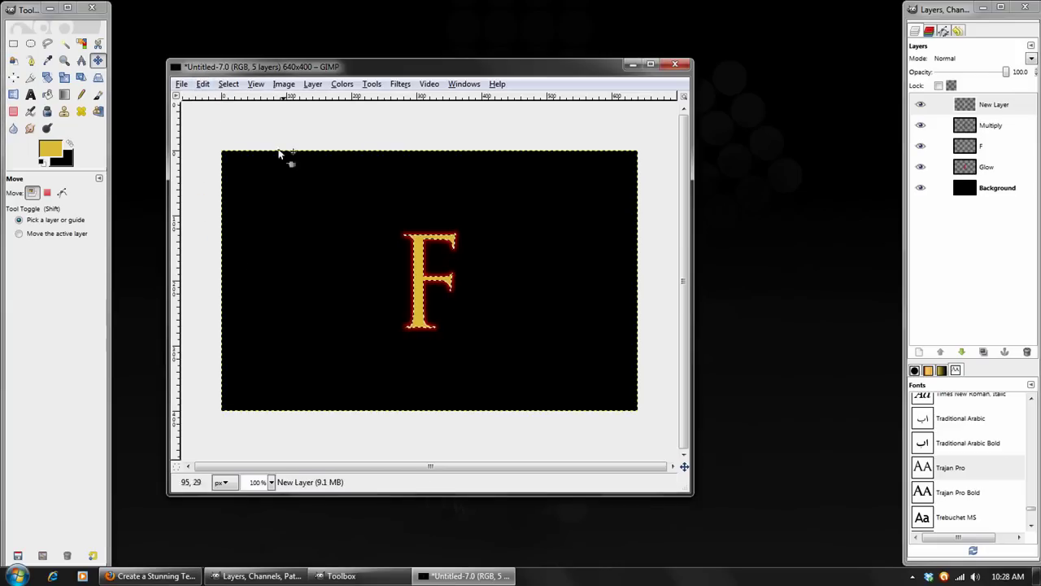
Contract the F selection by inverting it, growing it by 2 pixels and inverting it back
left_click(234, 84)
left_click(244, 131)
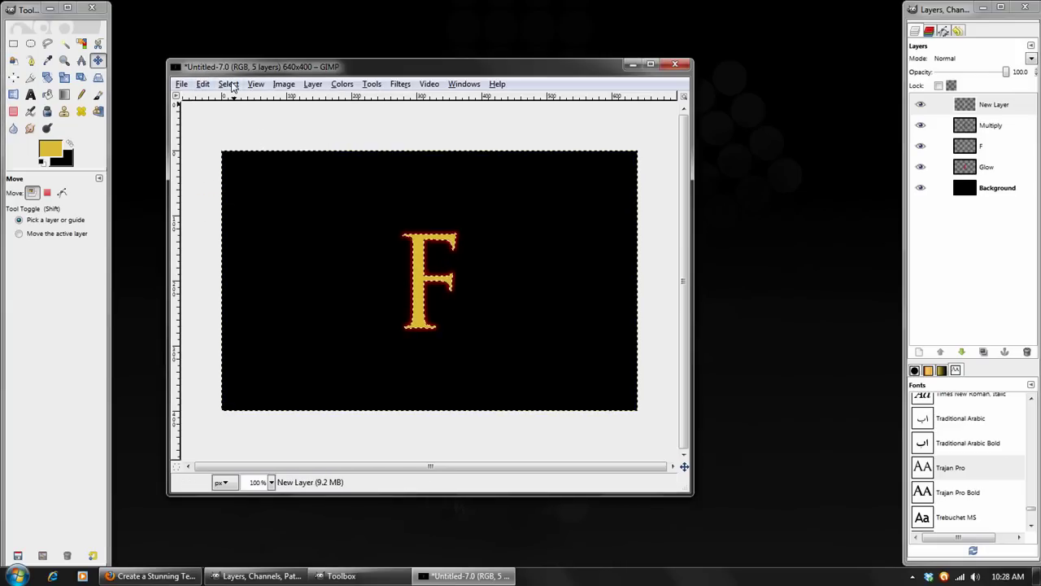
left_click(229, 84)
left_click(262, 259)
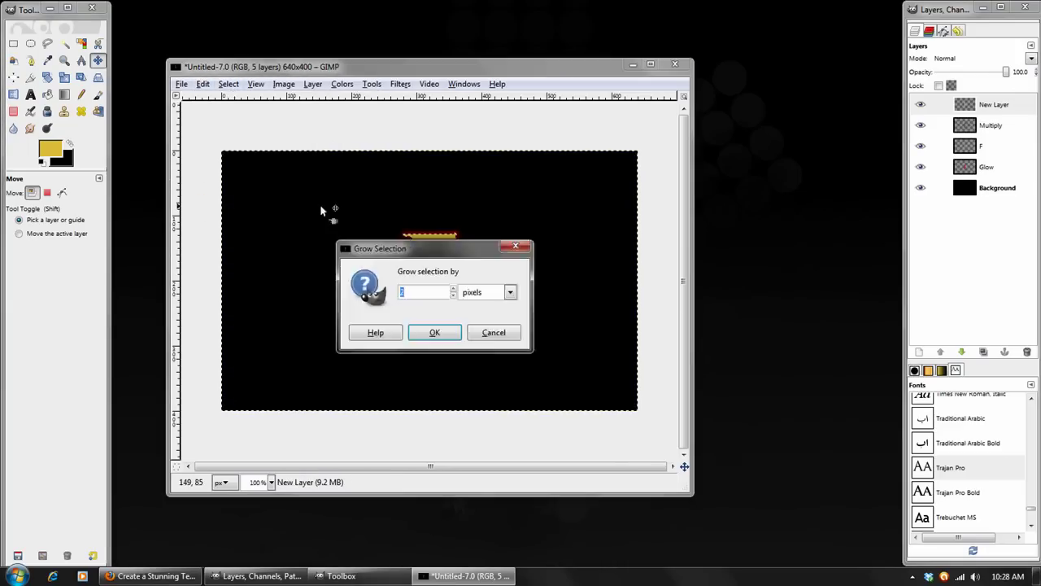
left_click_drag(407, 248, 286, 140)
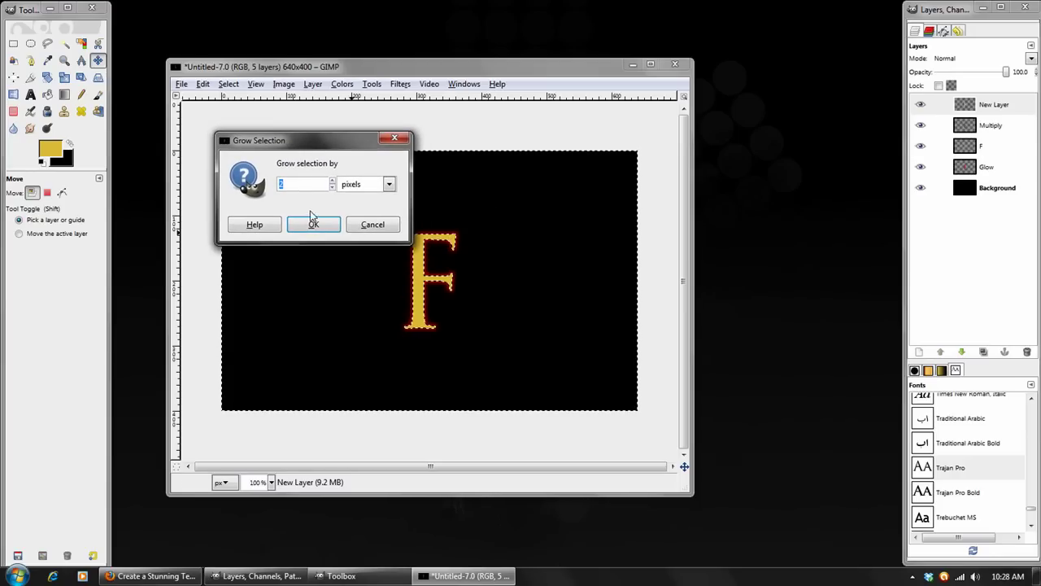
left_click(315, 225)
left_click(228, 83)
left_click(243, 131)
Fill the contracted F selection with the black background color and clear the selection
left_click(203, 83)
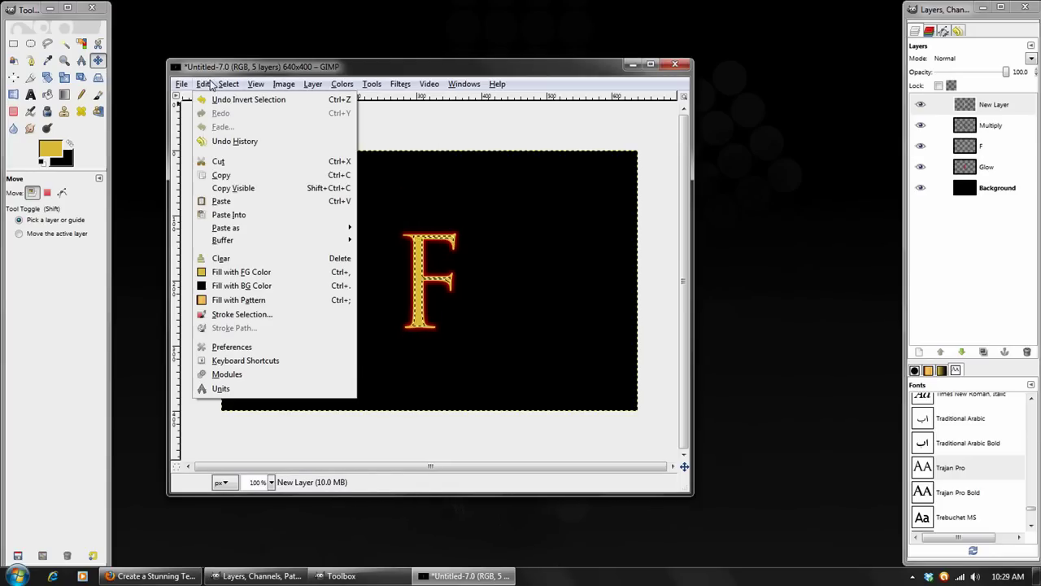
left_click(232, 298)
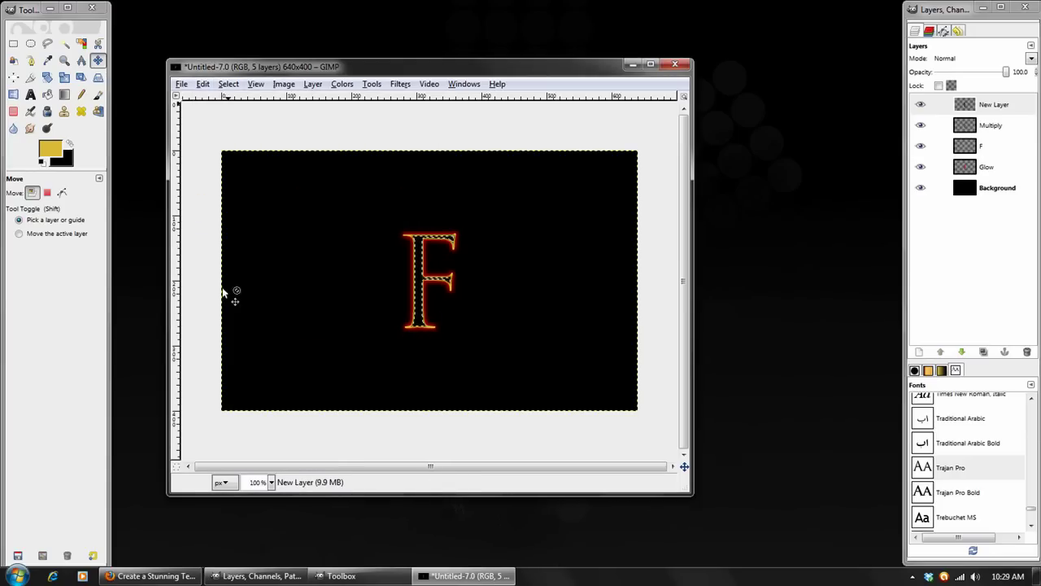
left_click(224, 87)
left_click(243, 115)
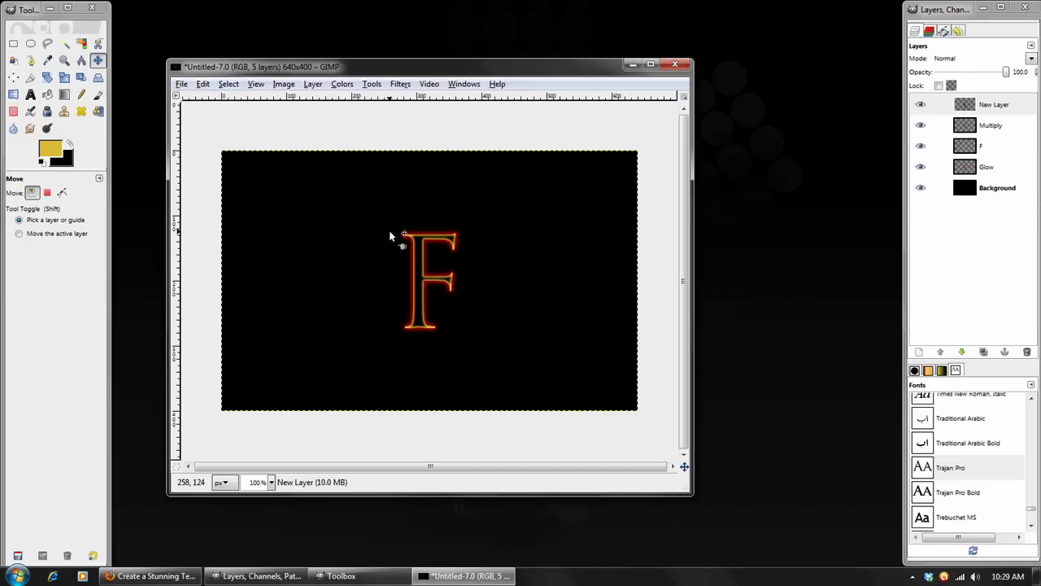
Rename the new top layer as hot Spot and set its blending mode to Dodge
left_click(992, 107)
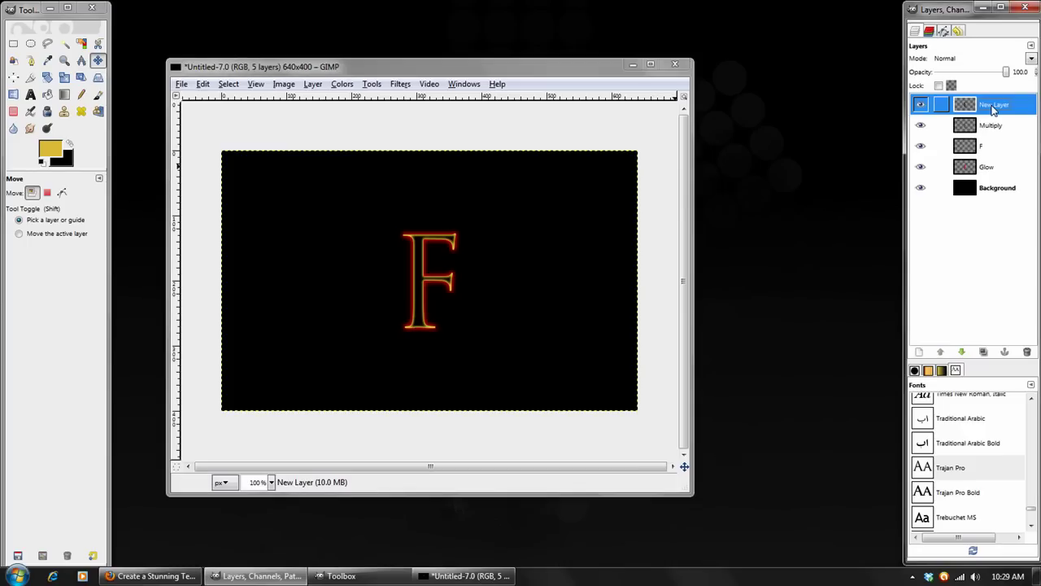
double_click(992, 107)
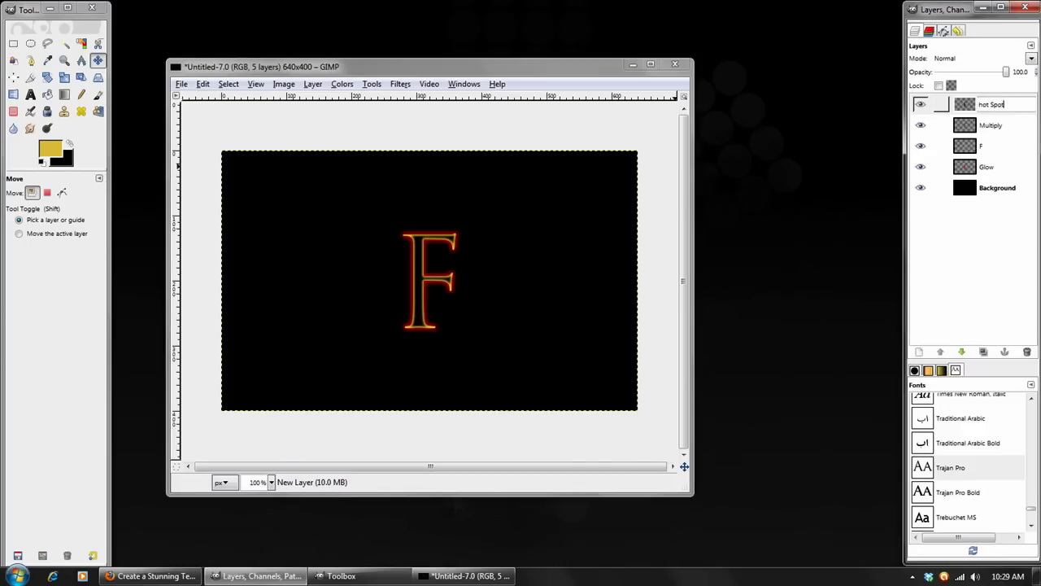
key("Return")
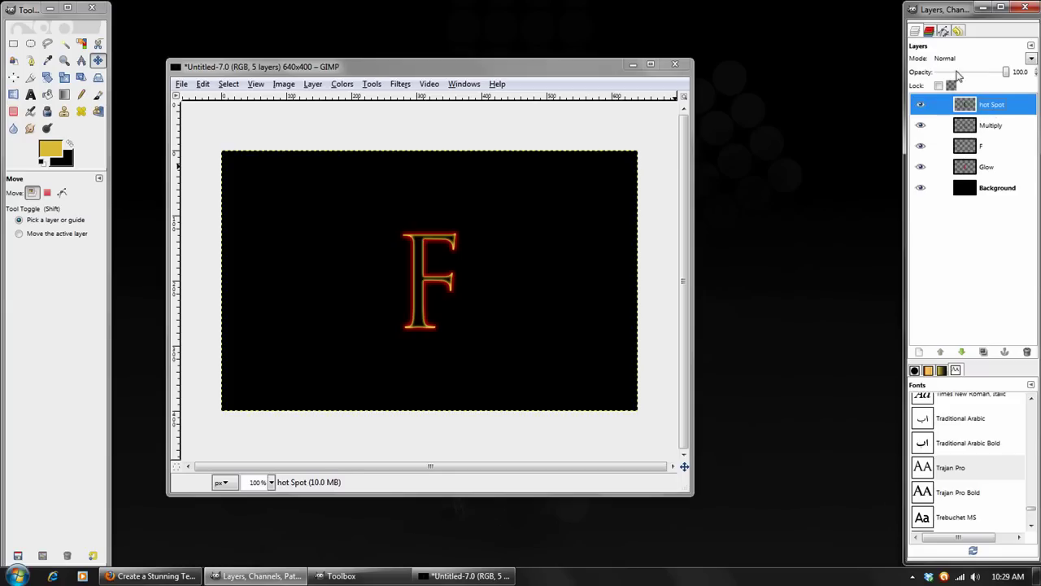
left_click(957, 59)
left_click(956, 166)
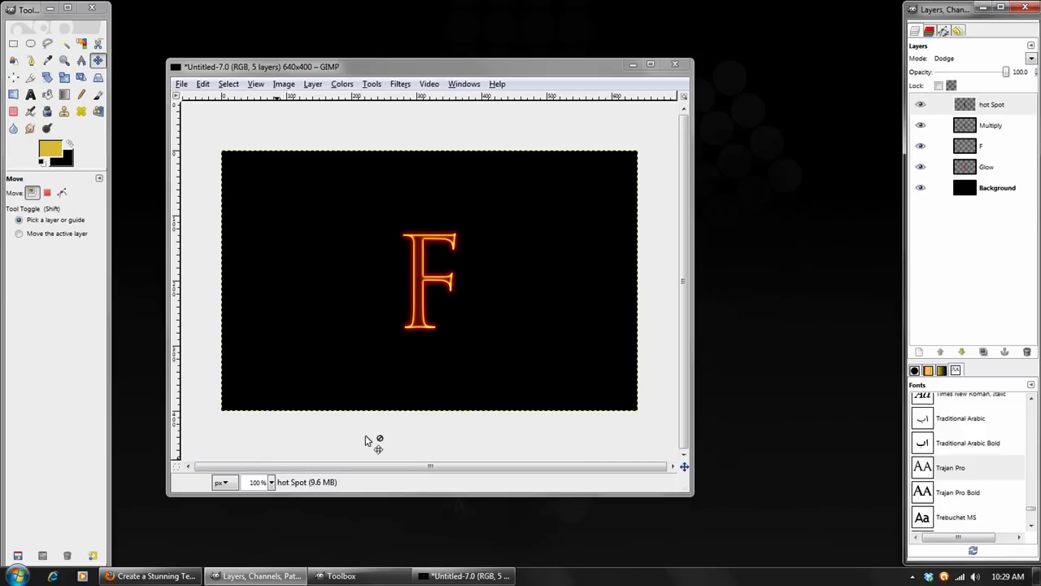
left_click(150, 576)
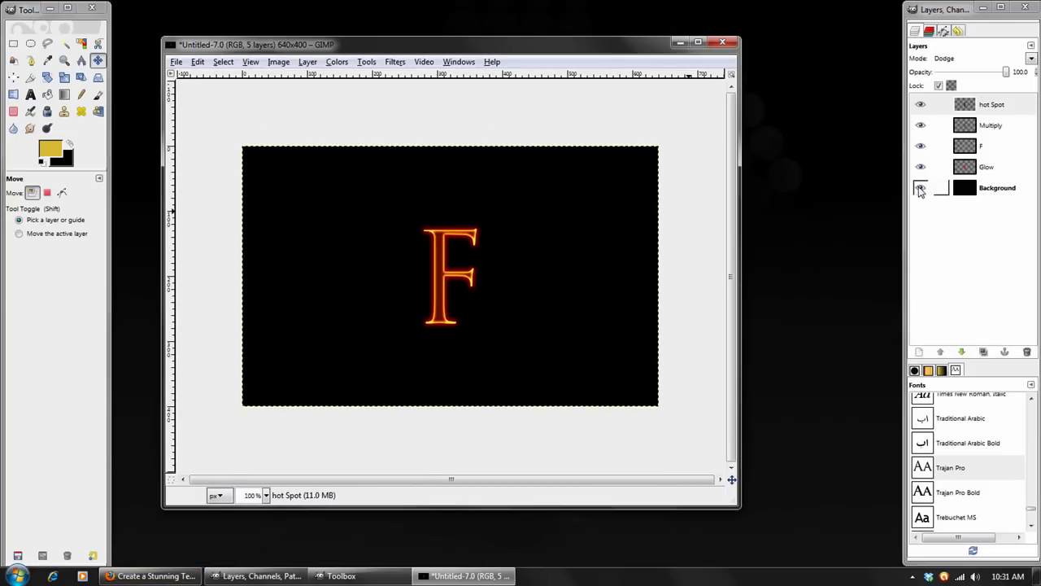
Hide the Background layer and create a new layer from the visible F layers directly above it
left_click(920, 188)
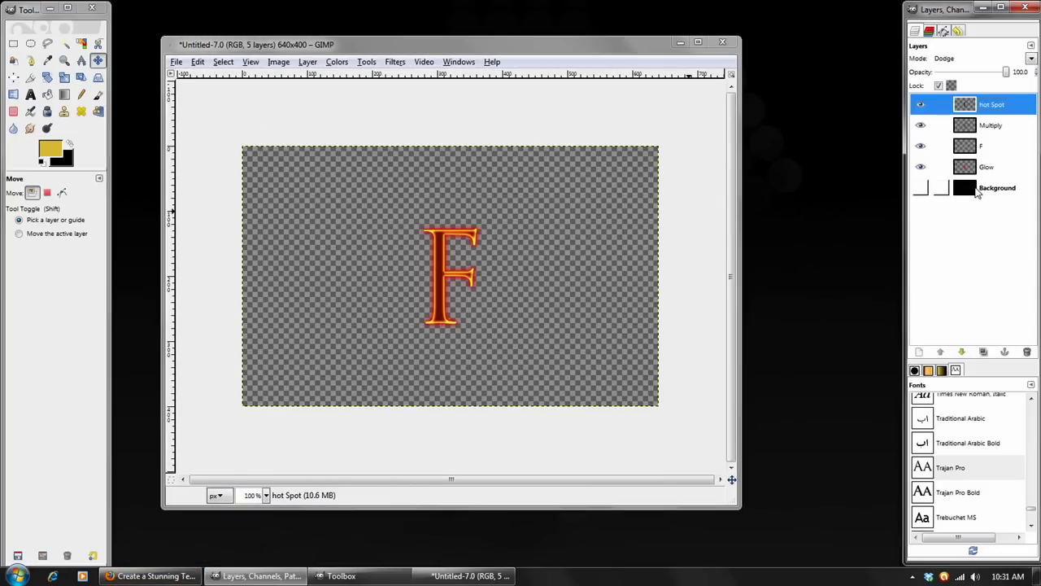
left_click(987, 194)
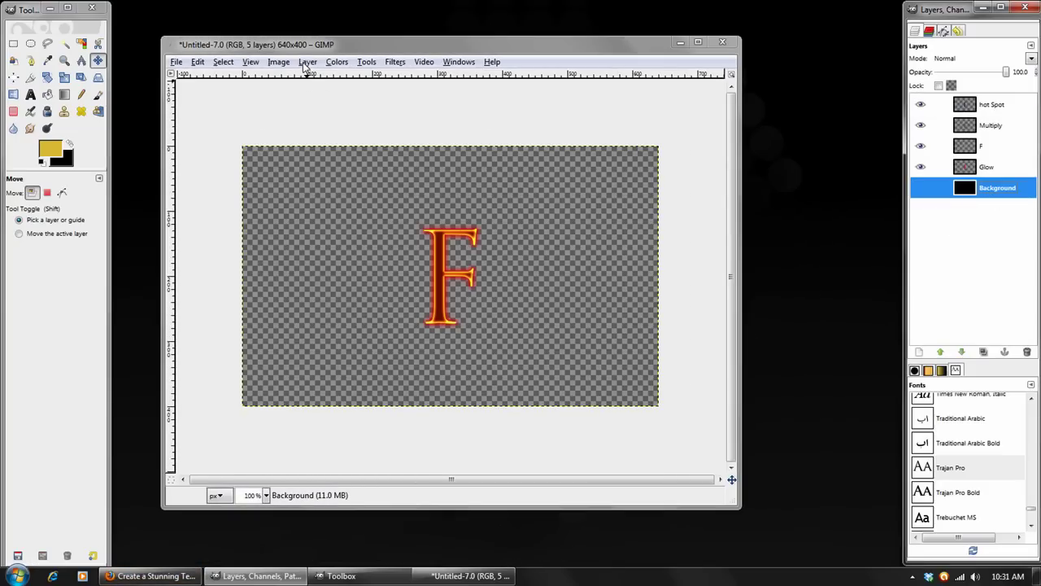
left_click(307, 62)
left_click(342, 91)
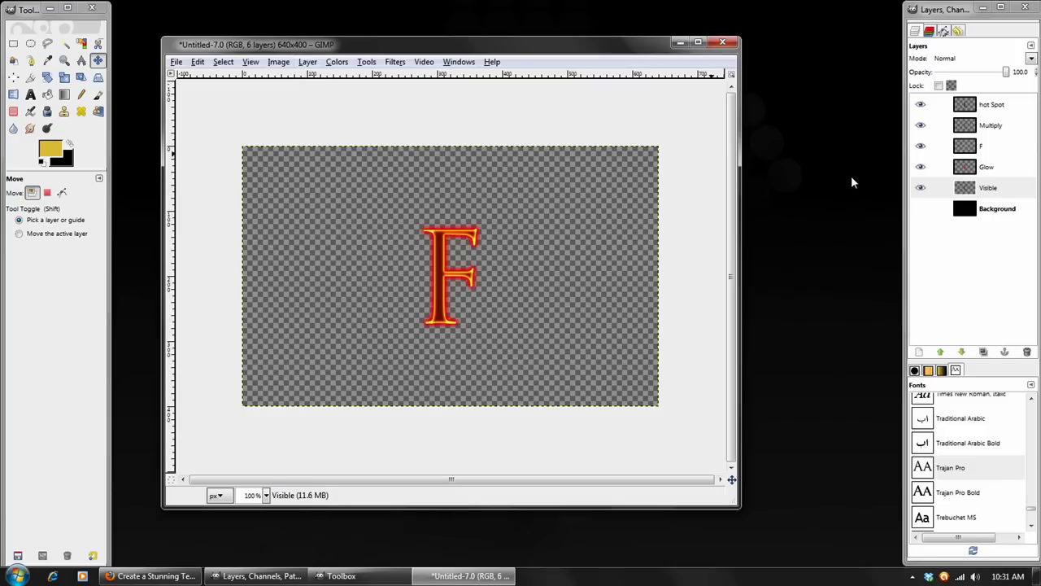
Hide the Glow, F, Multiply and hot Spot layers and show the Background layer again
left_click_drag(920, 167, 922, 108)
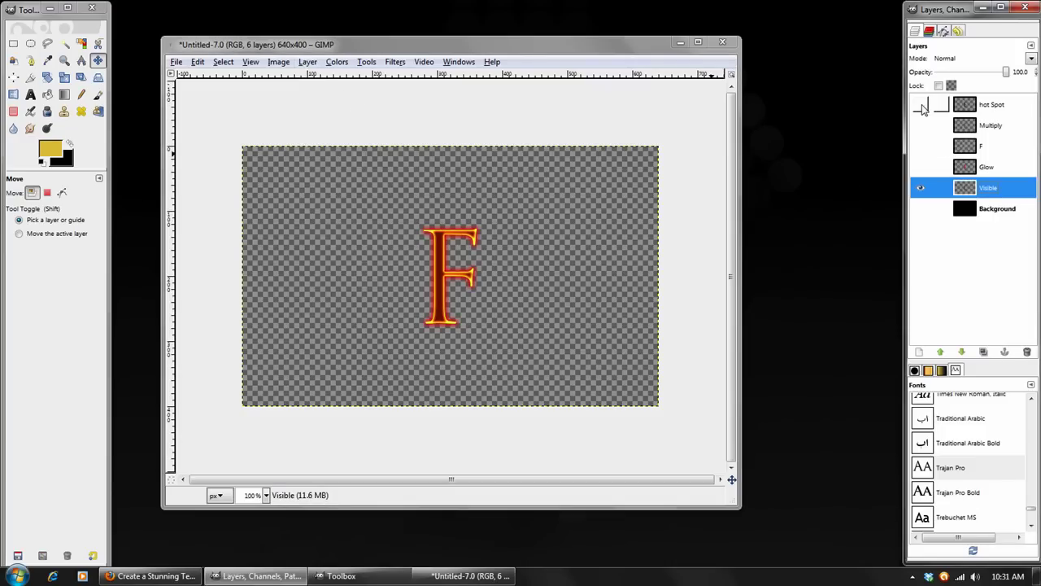
left_click(921, 209)
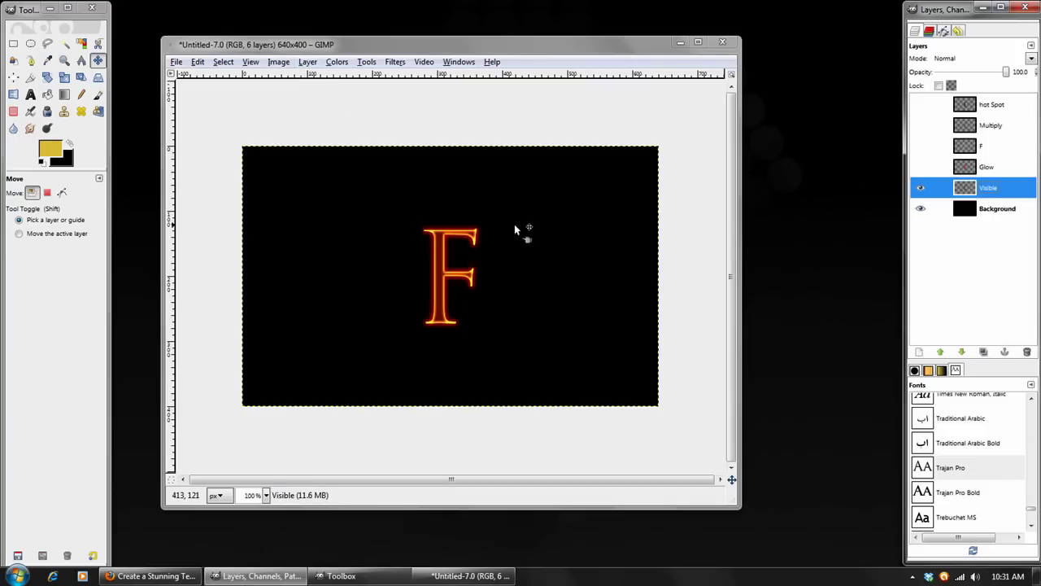
Draw a rectangular selection of about 197 × 234 px around the letter F on the Visible layer
left_click(396, 51)
mouse_move(396, 51)
left_mouse_down()
mouse_move(397, 62)
mouse_move(403, 45)
left_mouse_up()
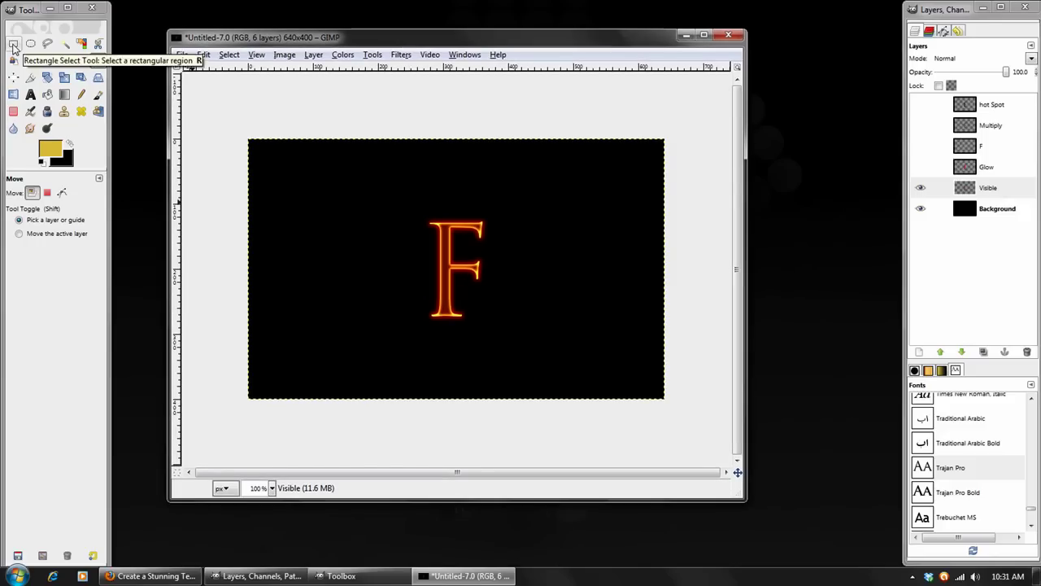
left_click(13, 46)
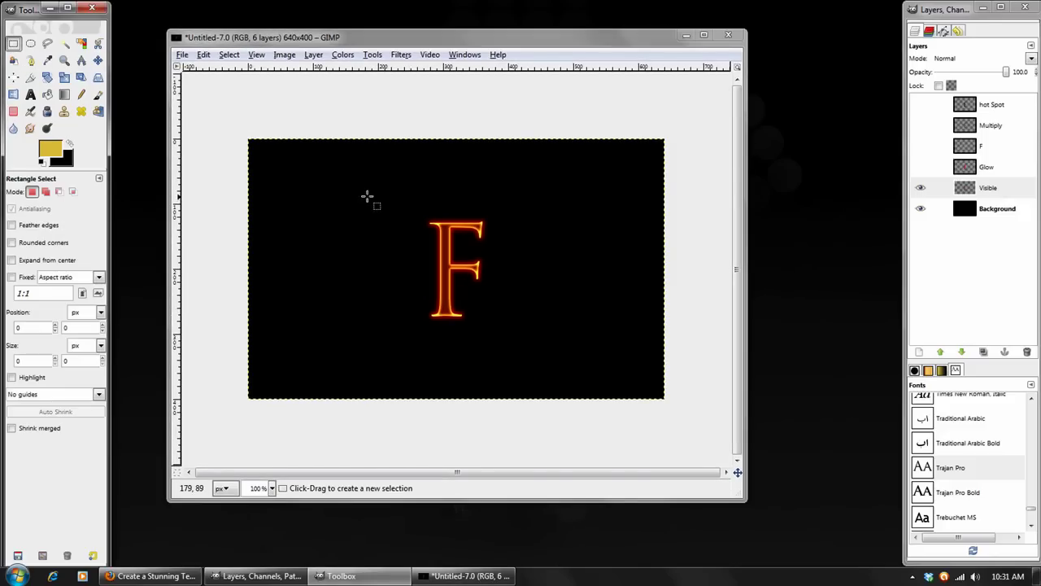
left_click_drag(389, 196, 517, 347)
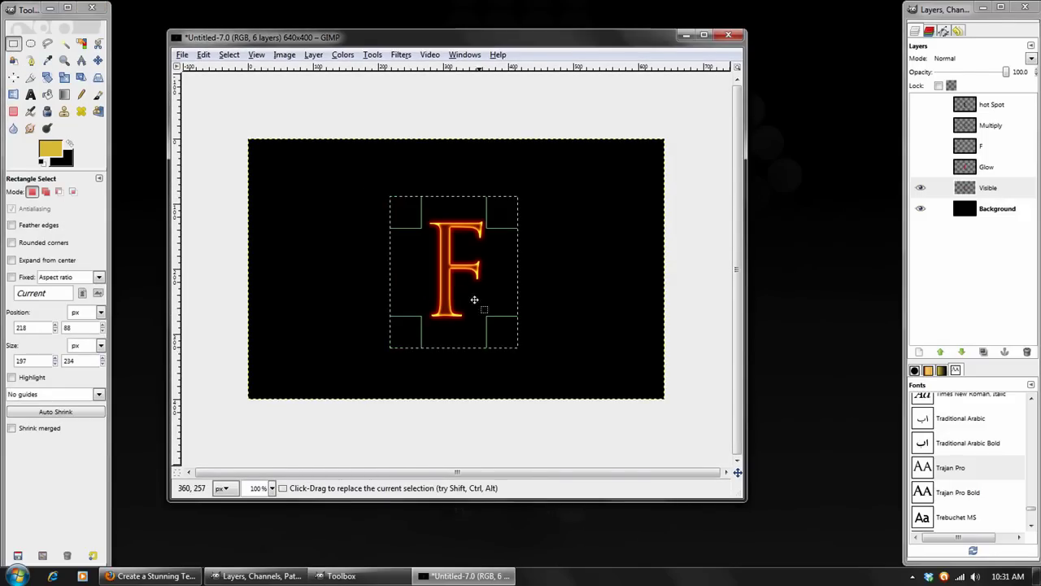
left_click(401, 54)
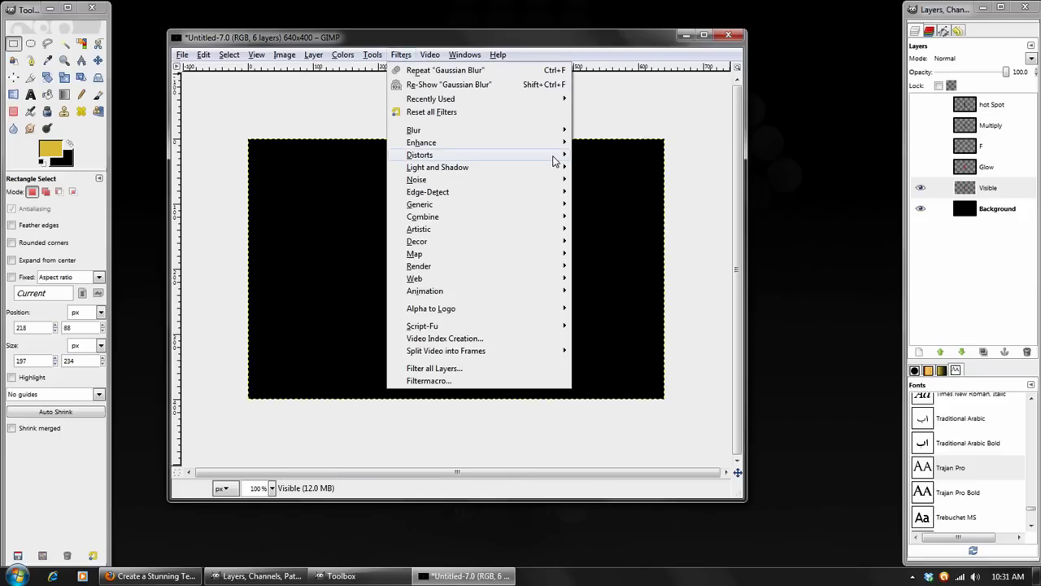
mouse_move(553, 155)
left_click(603, 217)
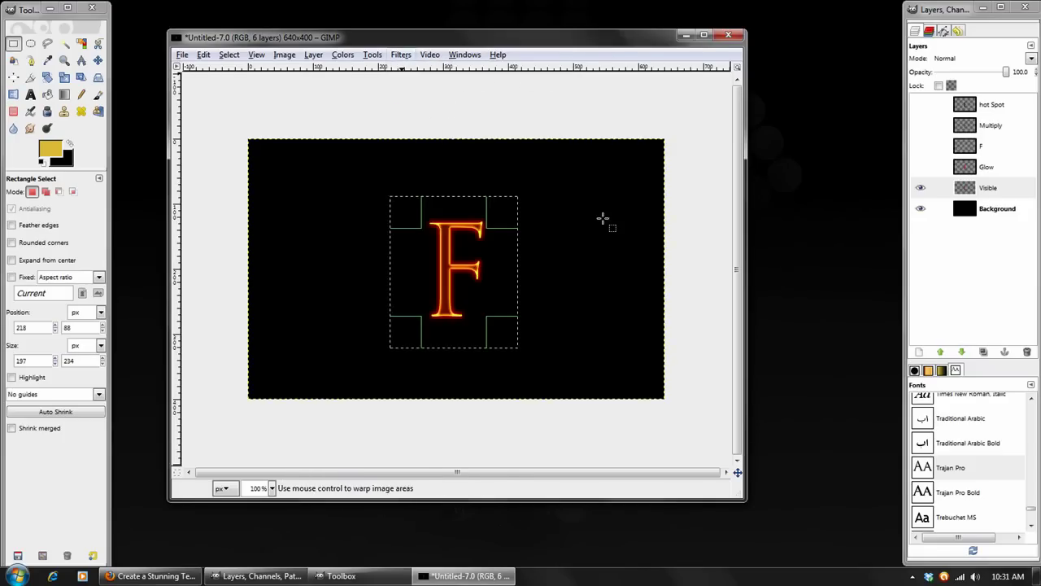
left_click_drag(149, 47, 323, 113)
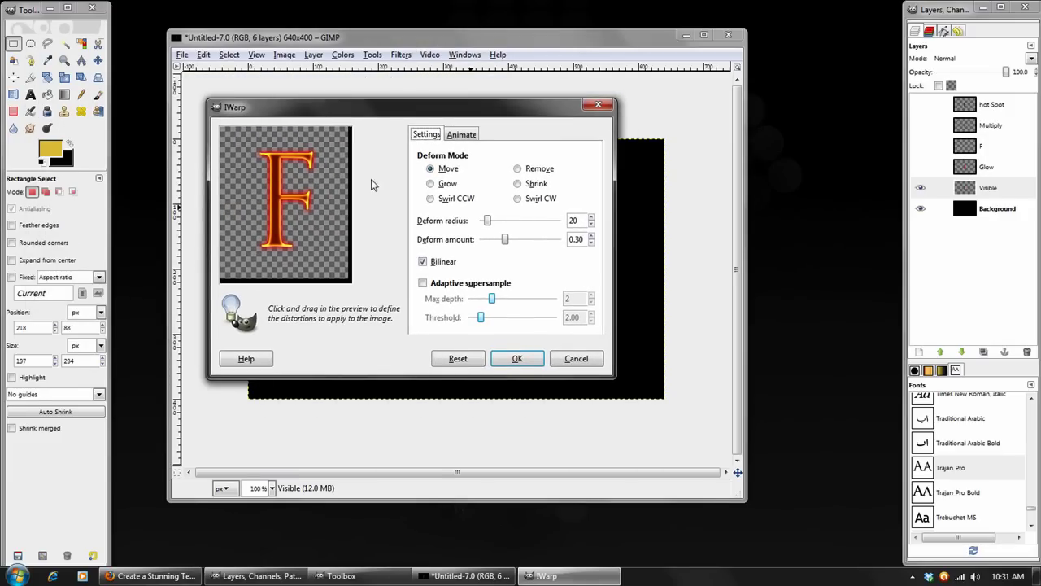
Switch to Firefox and review the fire text tutorial's steps on fading the type and warping its border with Liquify
left_click(149, 575)
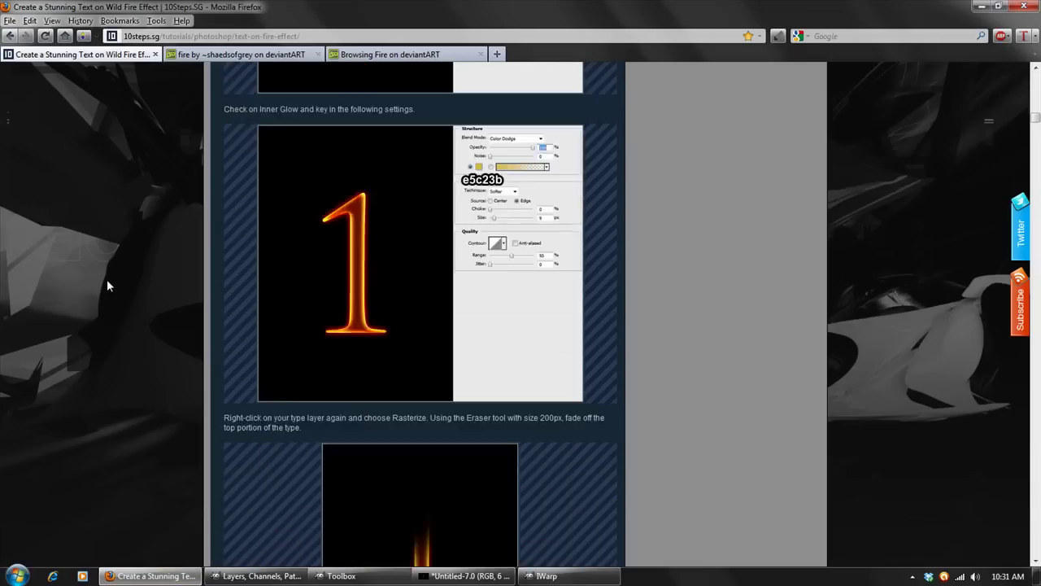
scroll(106, 279, "down", 10)
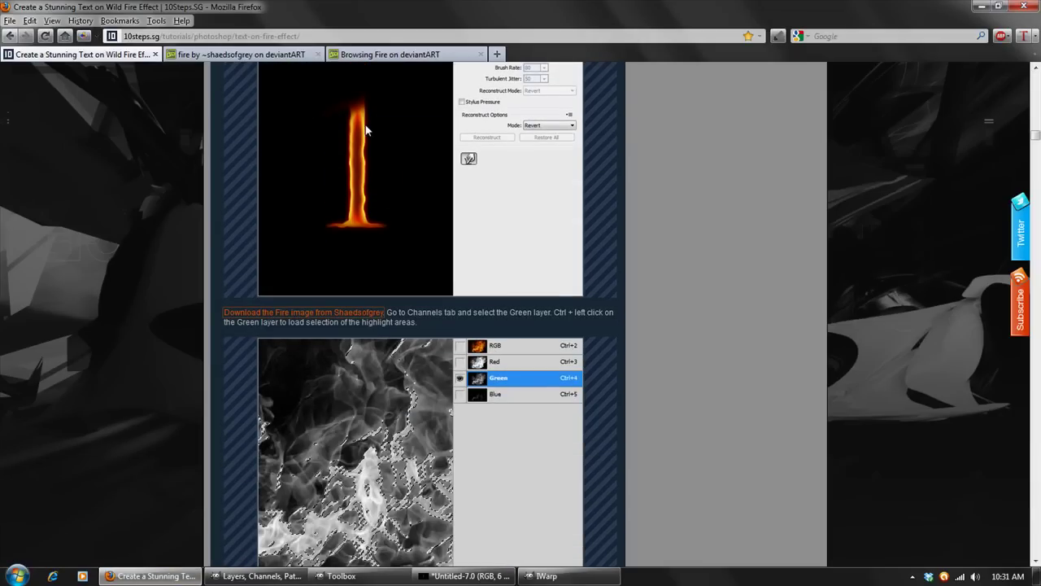
scroll(155, 232, "up", 6)
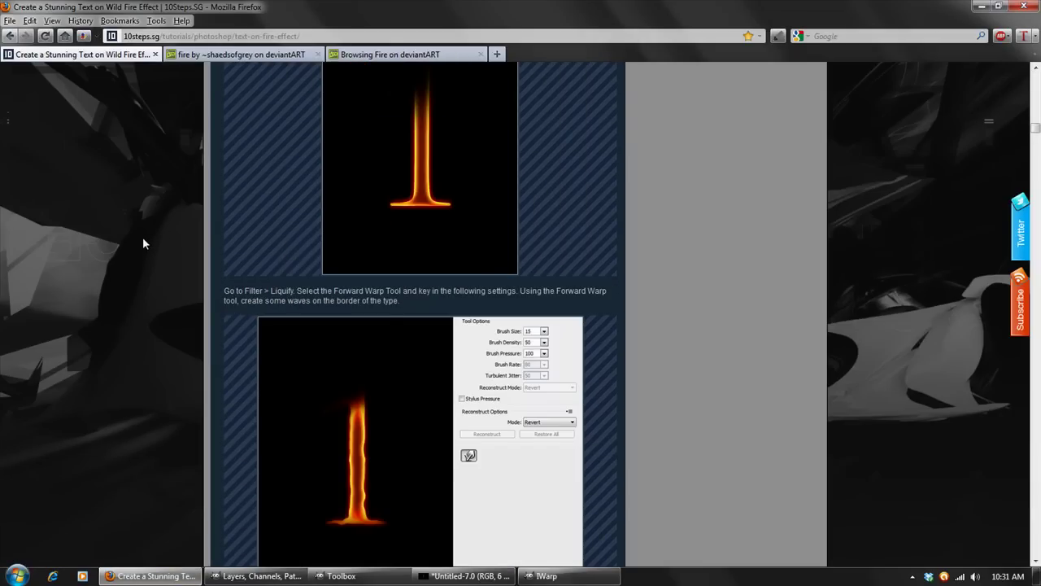
scroll(144, 237, "up", 2)
left_click(148, 576)
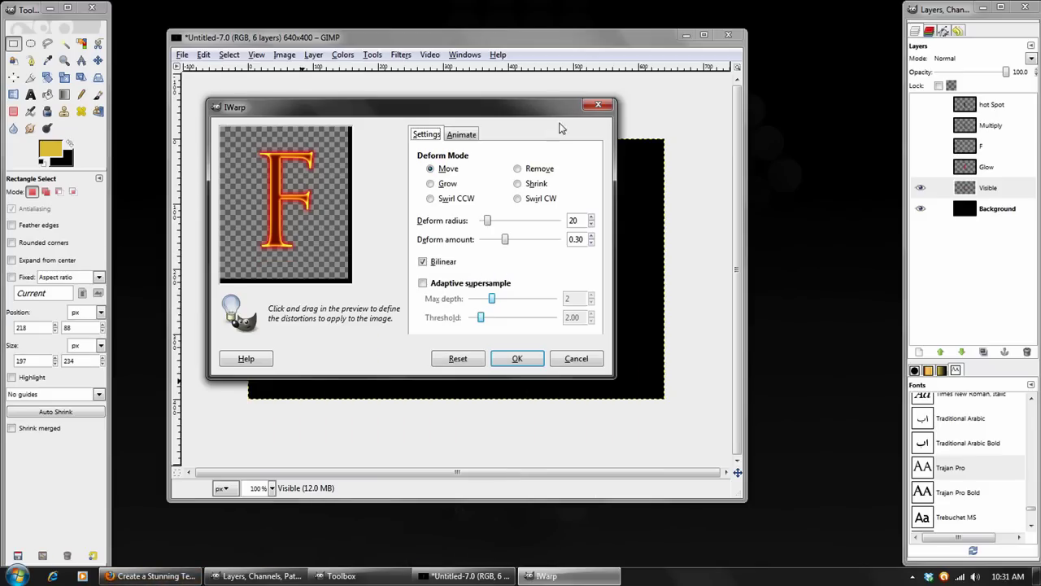
Close the warp dialog and erase the top part of the letter F with the Circle Fuzzy (19) eraser at scale 10.00
left_click(608, 105)
left_click(98, 94)
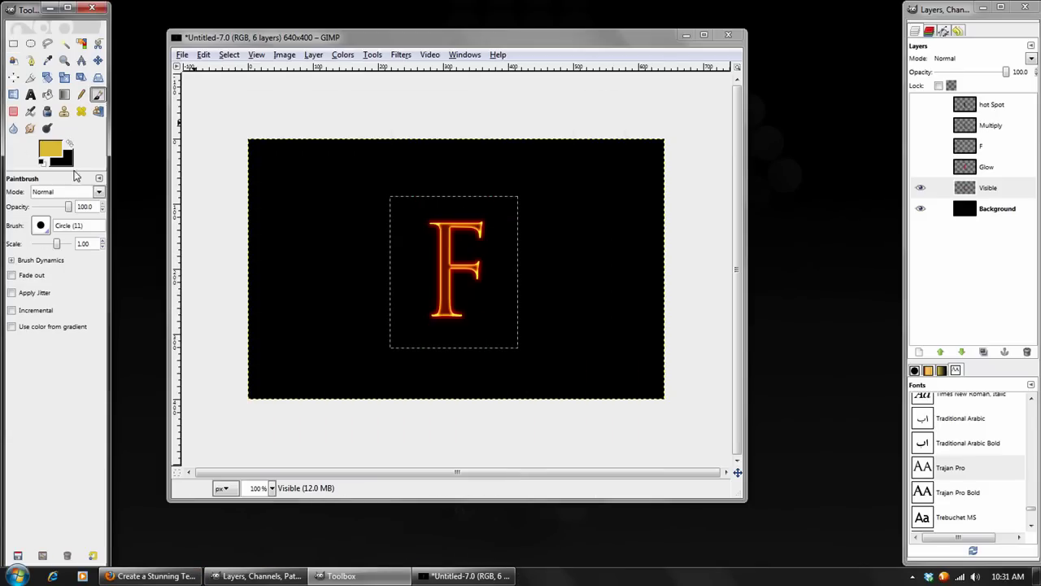
left_click(13, 111)
left_click(41, 228)
left_click(35, 324)
left_click_drag(55, 238, 143, 243)
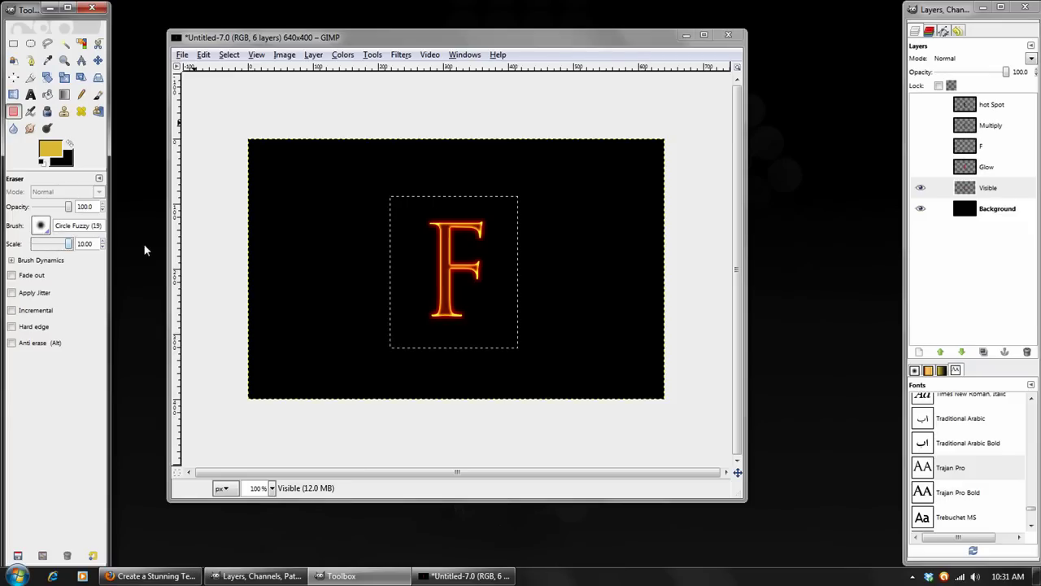
mouse_move(509, 189)
left_mouse_down()
mouse_move(424, 207)
mouse_move(473, 196)
mouse_move(448, 205)
left_mouse_up()
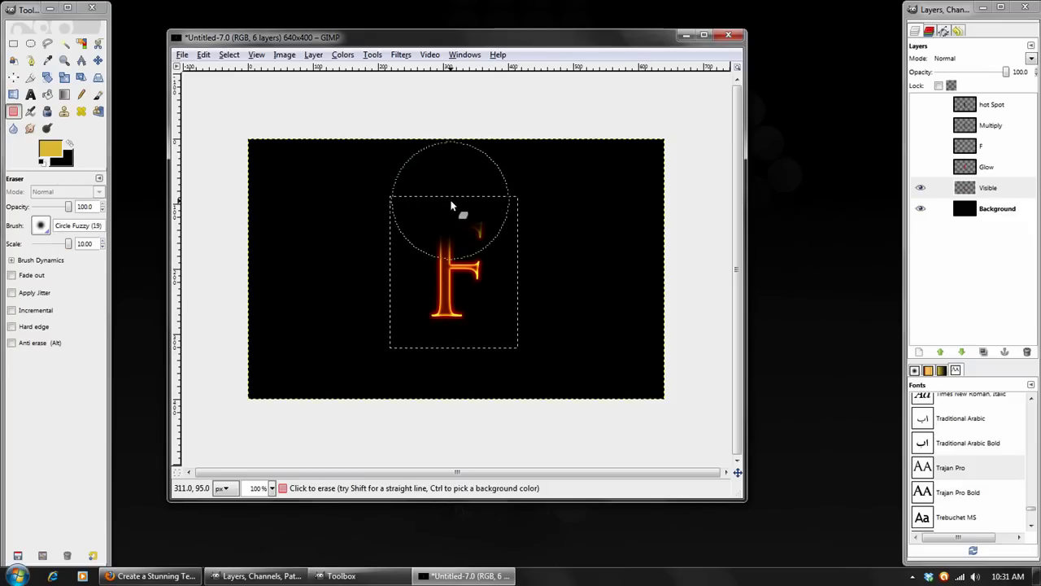
Warp the borders of the faded F with the IWarp filter in Move mode, using deform radius 10 and deform amount 0.30
left_click_drag(375, 43, 376, 59)
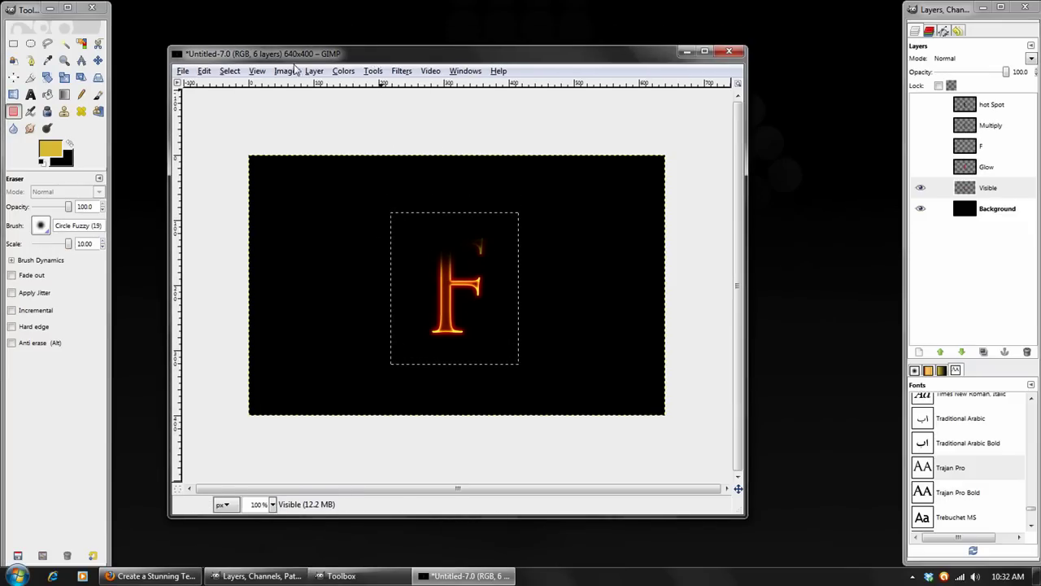
mouse_move(745, 516)
left_mouse_down()
mouse_move(741, 484)
mouse_move(680, 424)
left_mouse_up()
left_click_drag(346, 49, 408, 121)
left_click(98, 60)
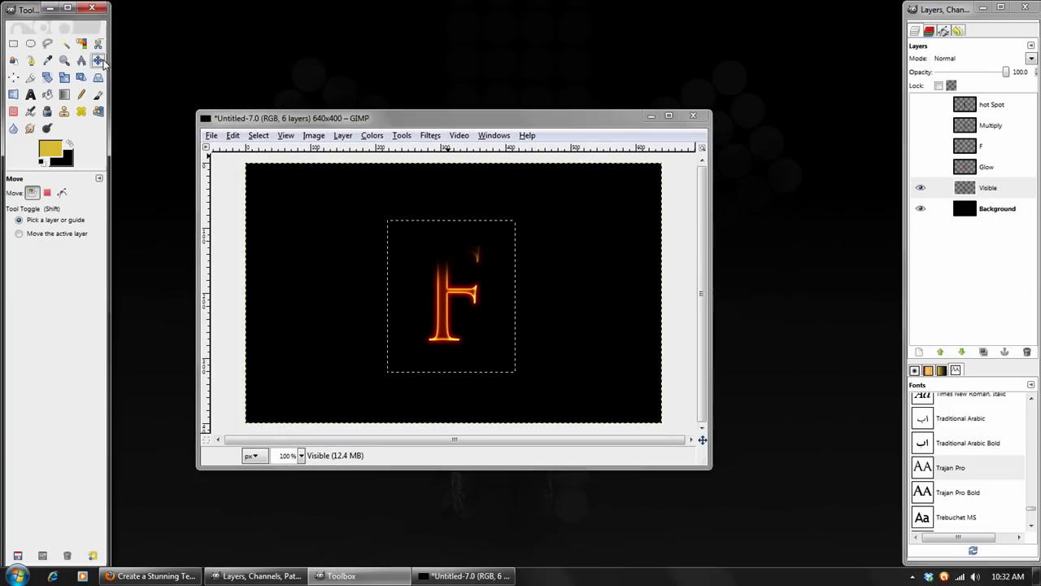
left_click(435, 136)
left_click(470, 166)
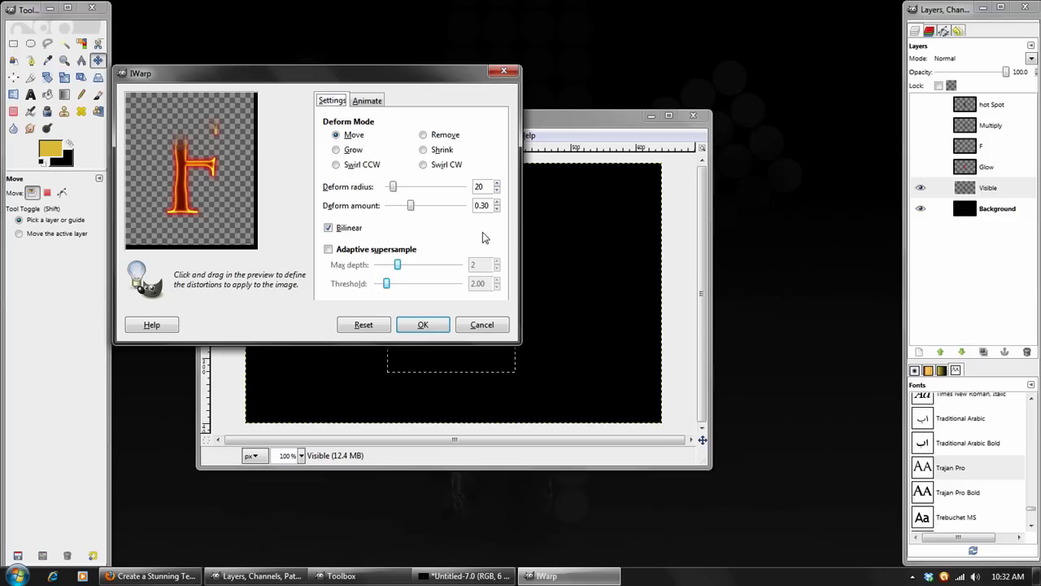
left_click(388, 189)
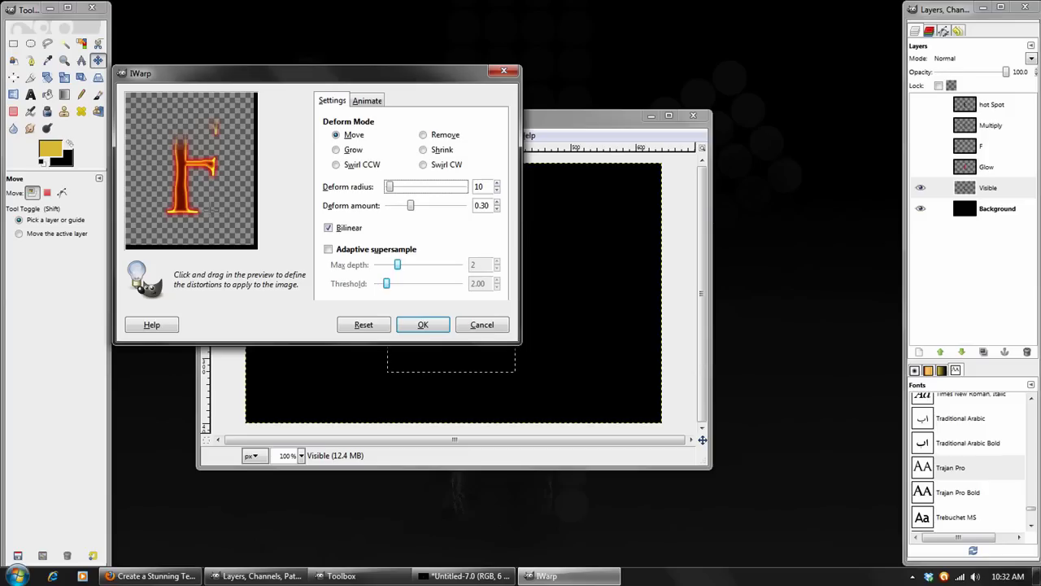
left_click(422, 324)
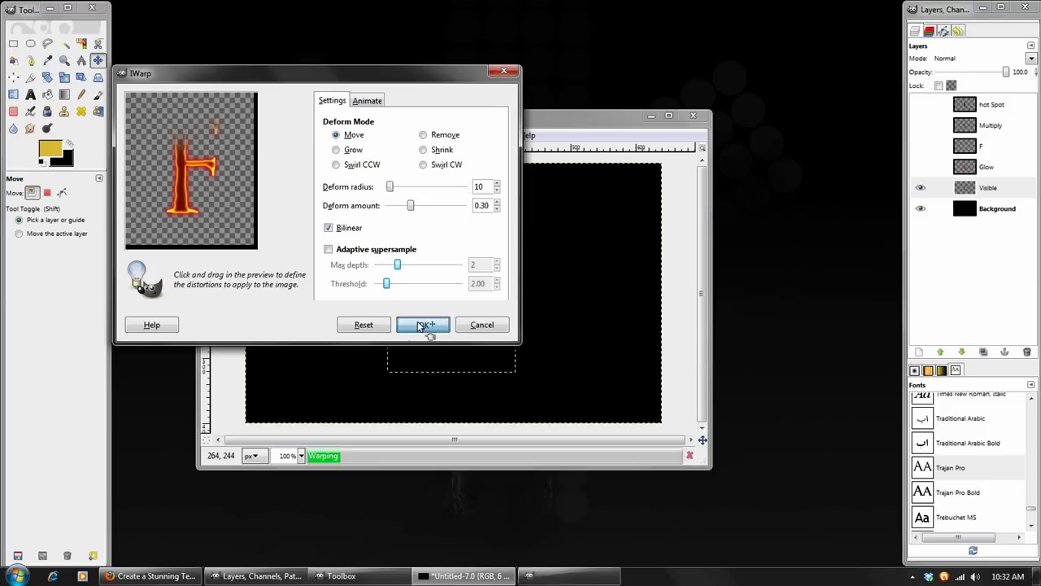
Enlarge the image window and remove the rectangular selection around the F
left_click_drag(397, 122, 358, 82)
left_click_drag(647, 419, 693, 482)
left_click(218, 96)
left_click(230, 143)
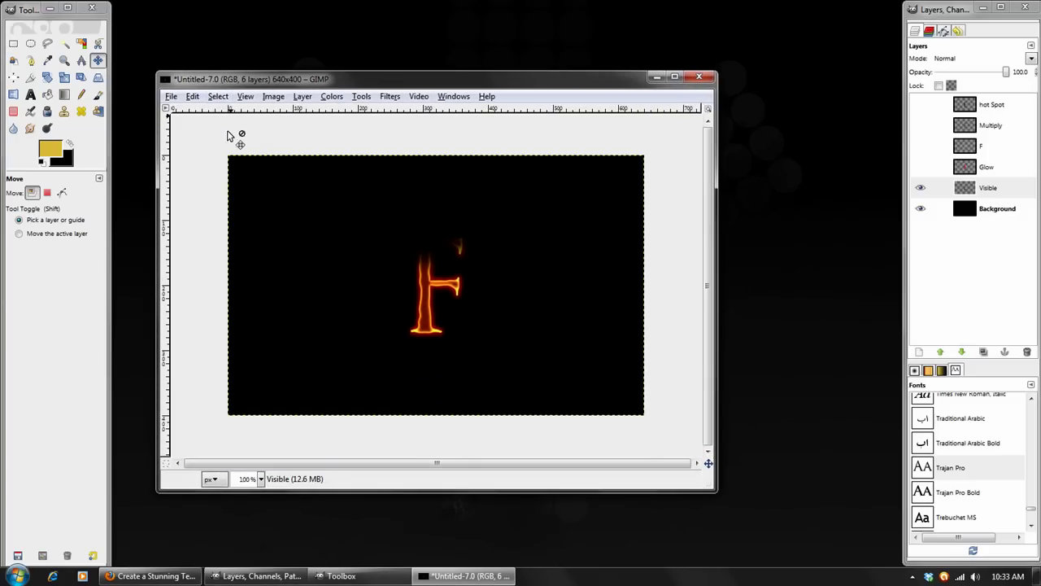
Switch to Firefox, compare the warped F with the tutorial's result, and review its steps on selecting and placing the fire image
key("alt+Tab")
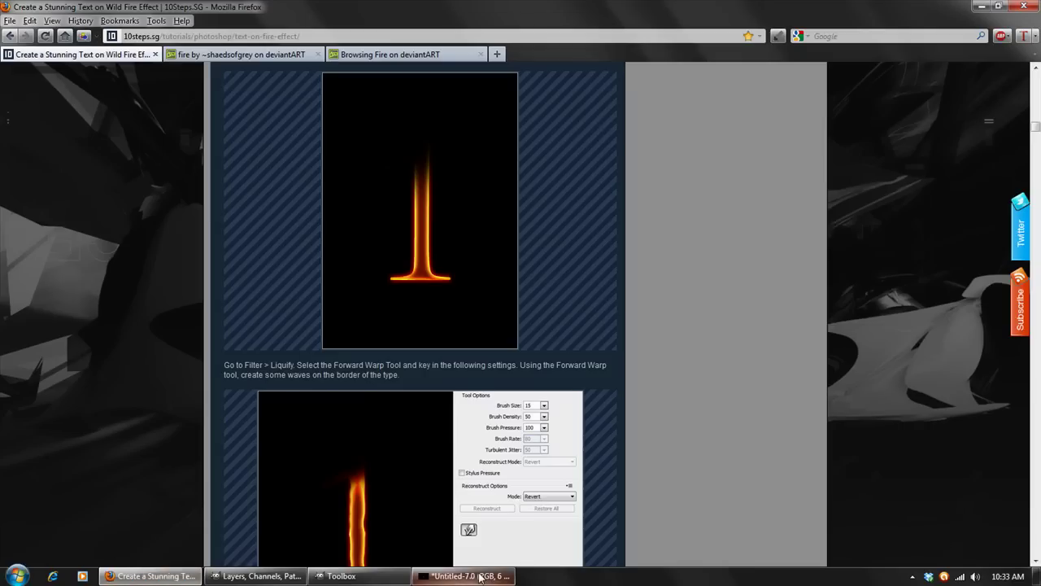
scroll(141, 257, "down", 8)
scroll(141, 268, "up", 6)
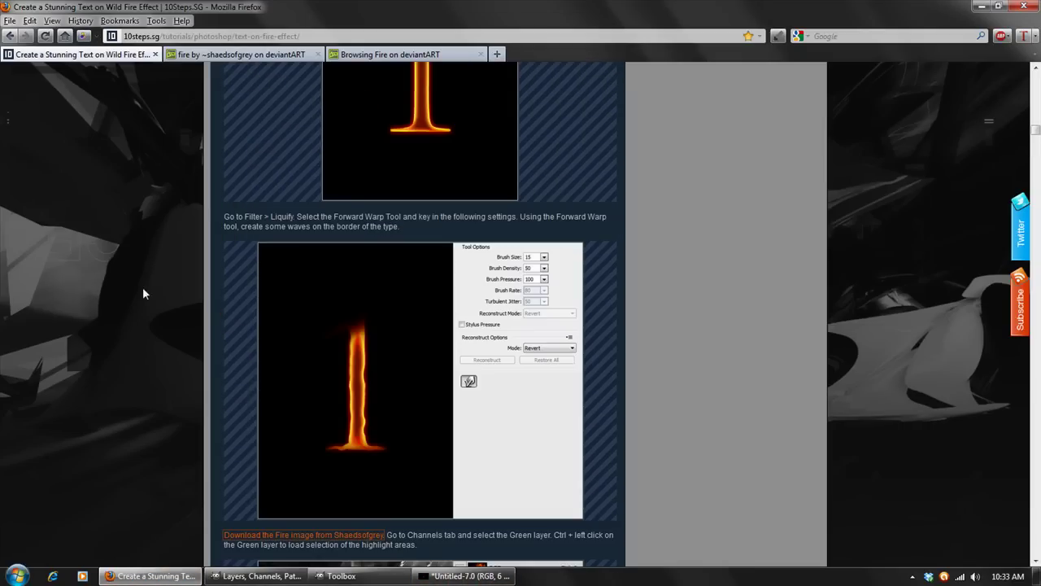
left_click(488, 575)
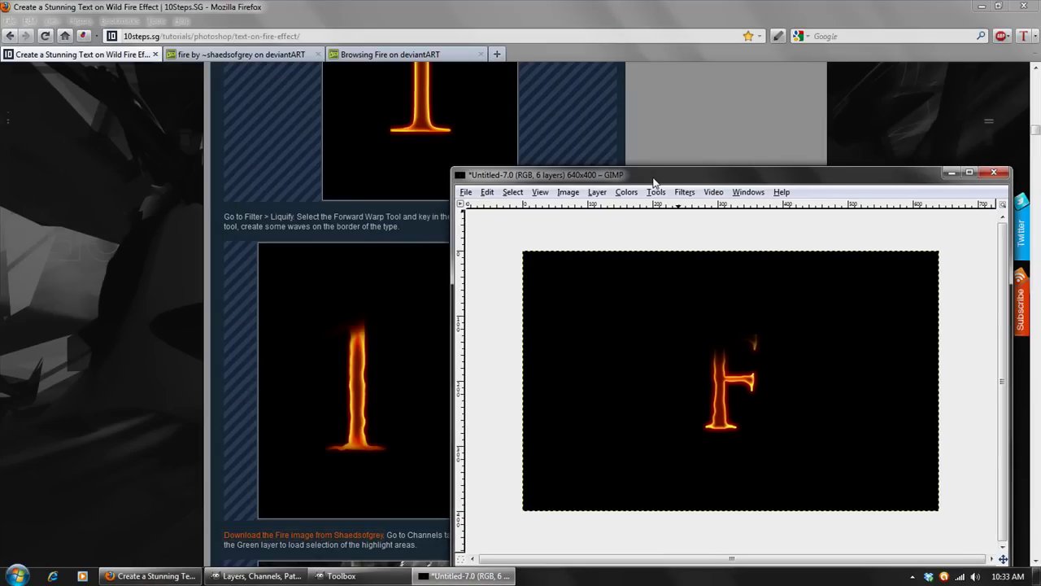
left_click_drag(656, 181, 371, 150)
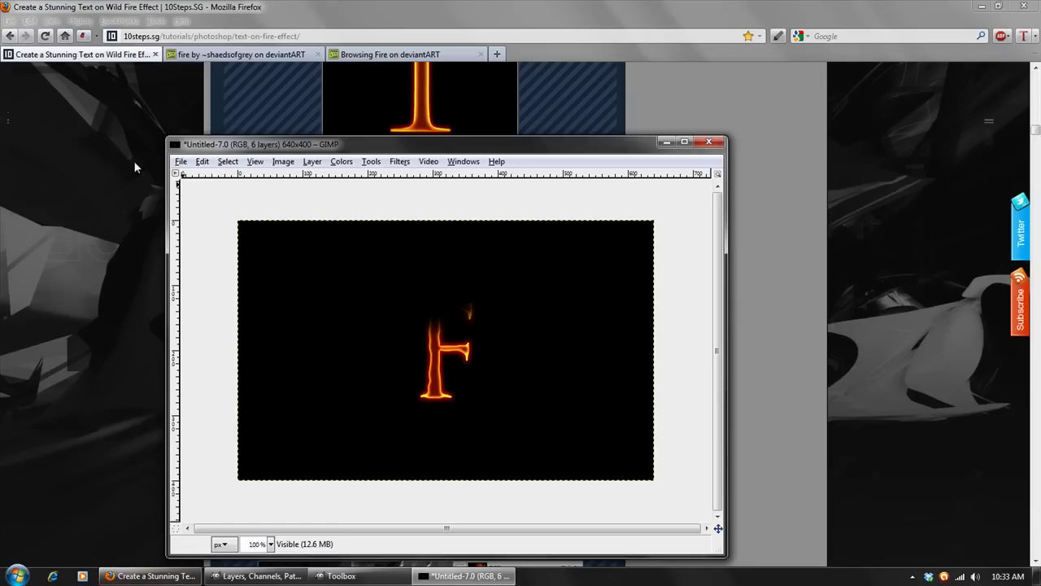
left_click(105, 198)
scroll(90, 201, "down", 10)
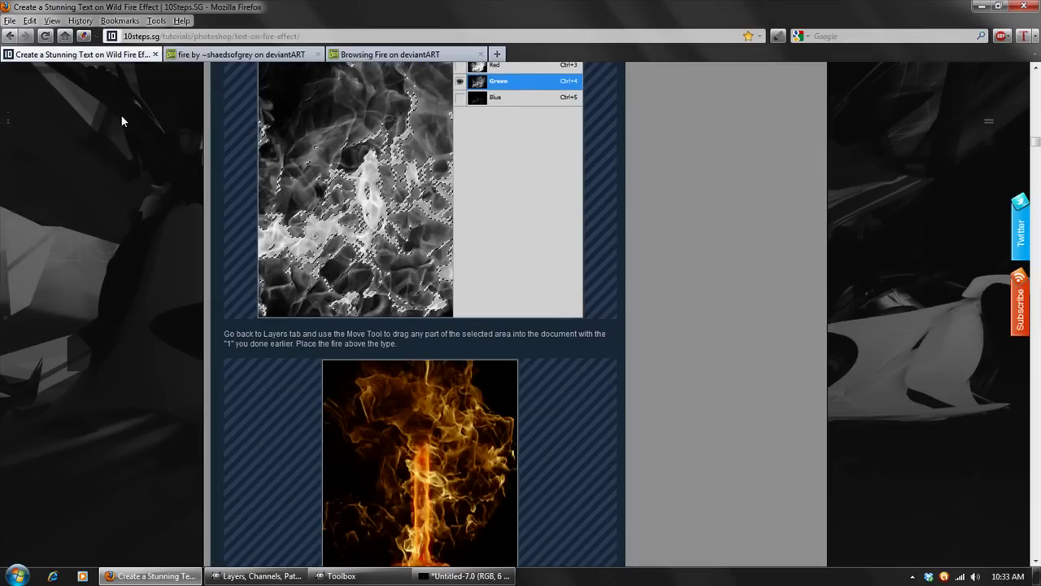
scroll(121, 122, "down", 4)
scroll(119, 143, "up", 10)
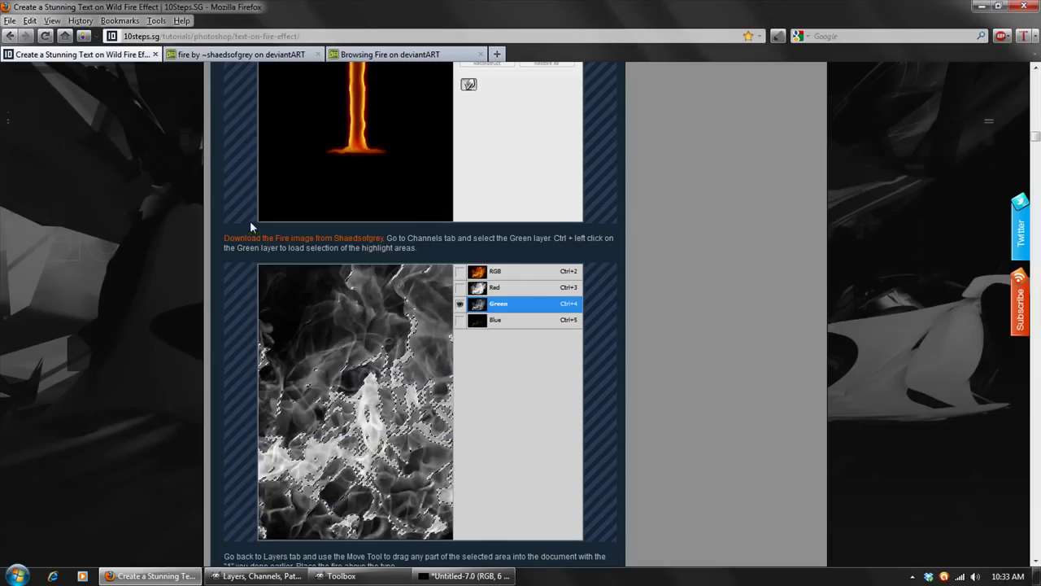
Open the shaedsofgrey fire picture page on deviantART and copy the fire image
left_click(237, 55)
scroll(40, 280, "down", 3)
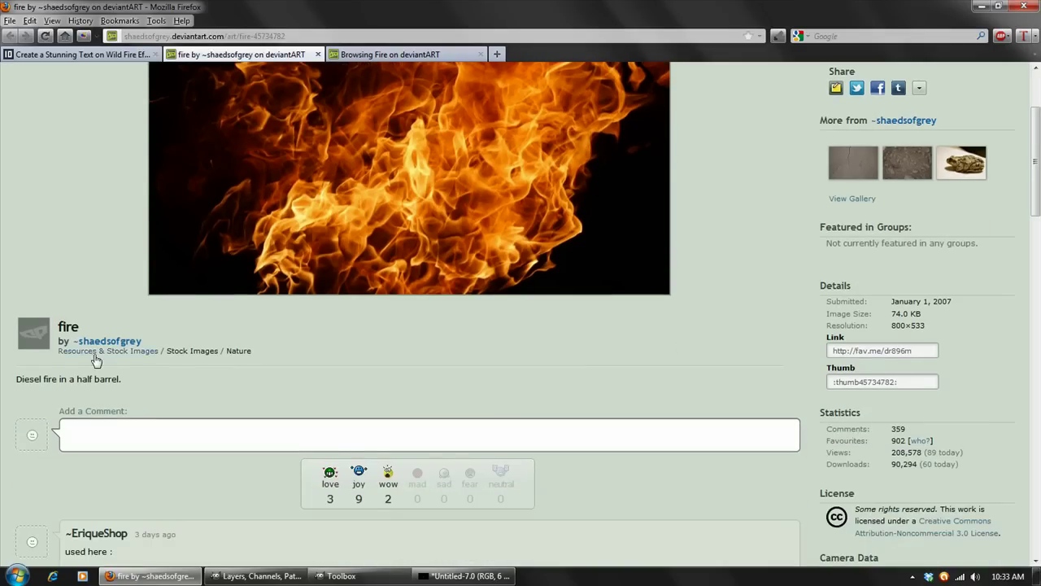
scroll(16, 247, "up", 3)
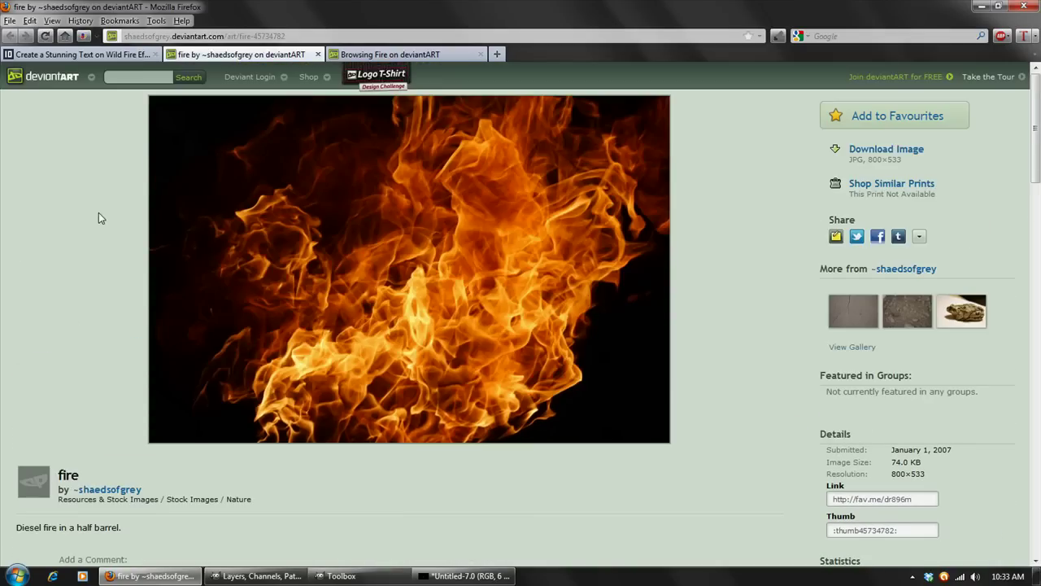
right_click(411, 236)
left_click(455, 279)
Browse the popular images in deviantART's Fire stock category, and return to the shaedsofgrey fire picture
key("ctrl+Tab")
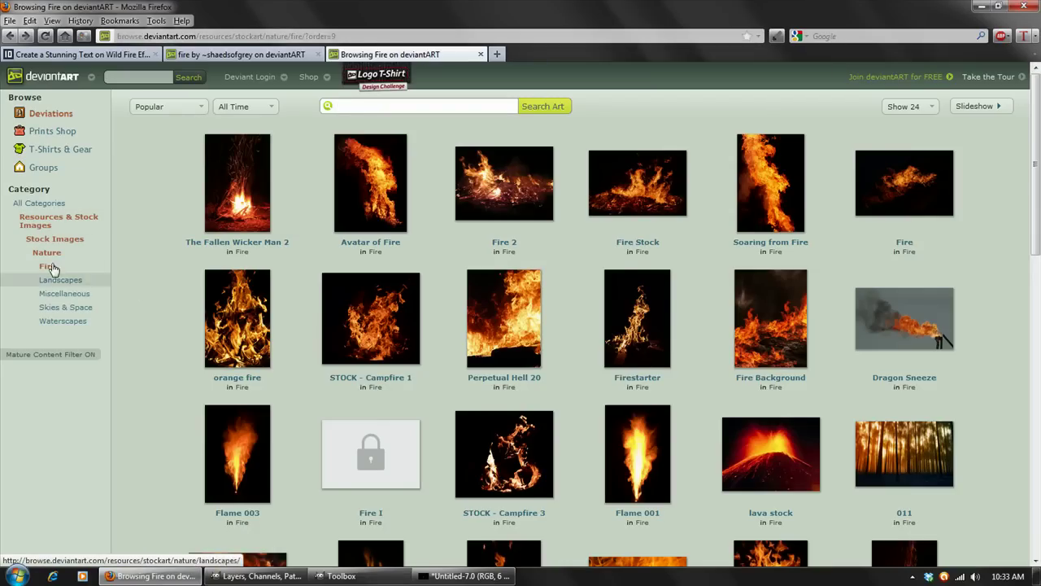
scroll(117, 225, "down", 6)
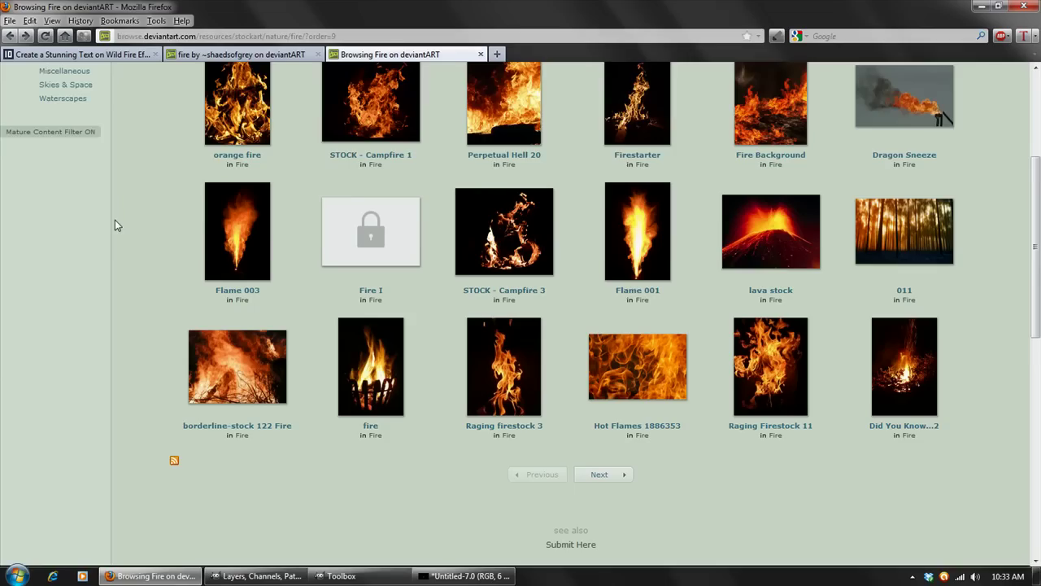
scroll(131, 279, "up", 6)
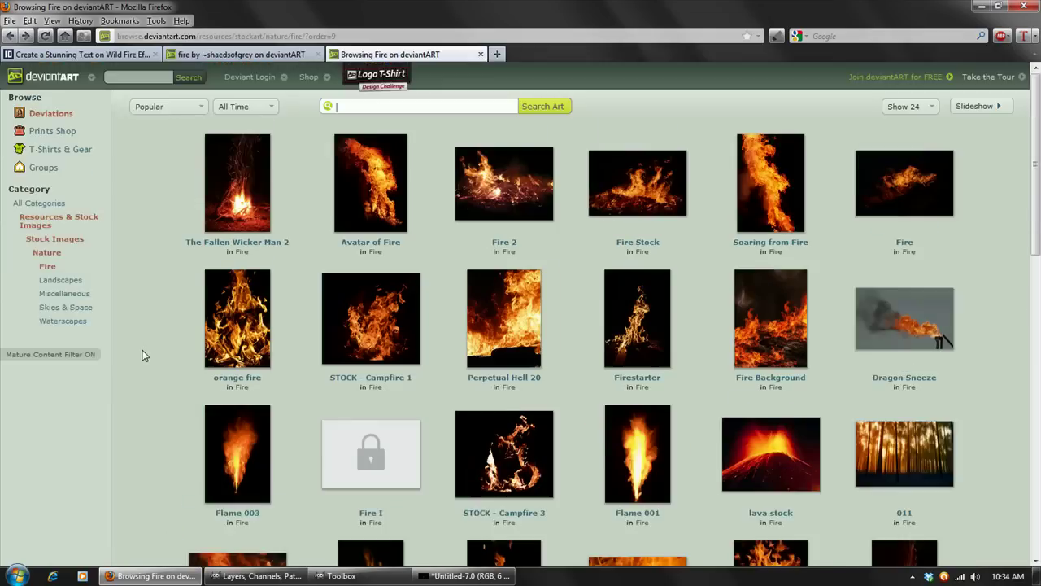
scroll(141, 344, "down", 5)
scroll(133, 255, "up", 3)
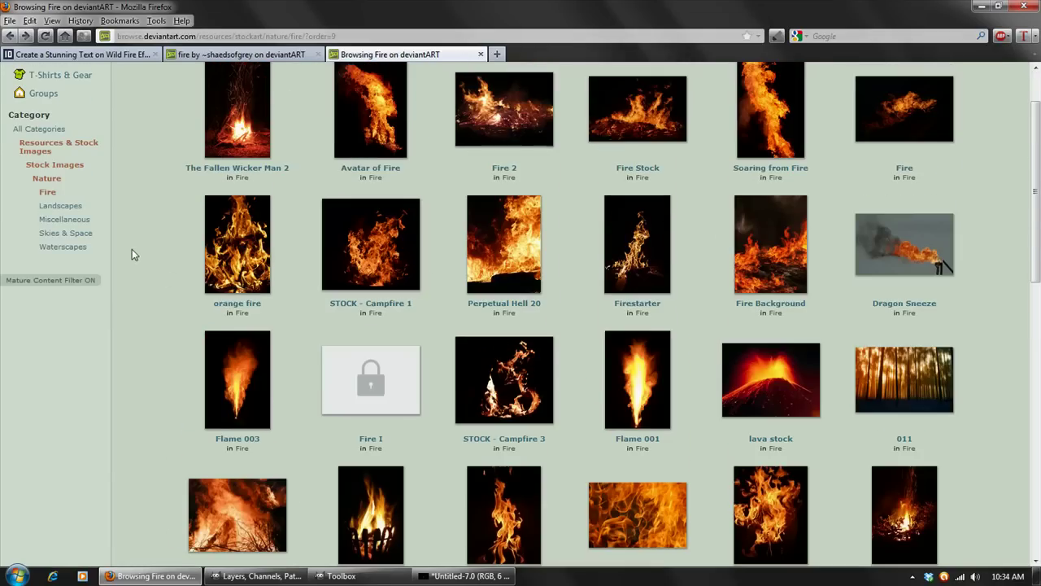
left_click(288, 54)
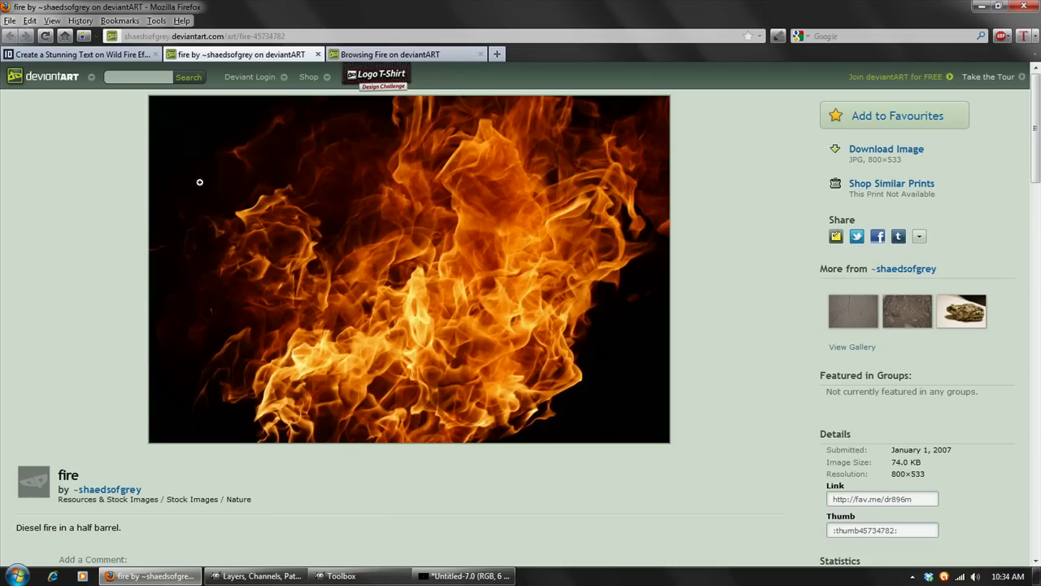
Switch back to GIMP, create a new image from the copied fire picture and place its window beside the F image
left_click(146, 576)
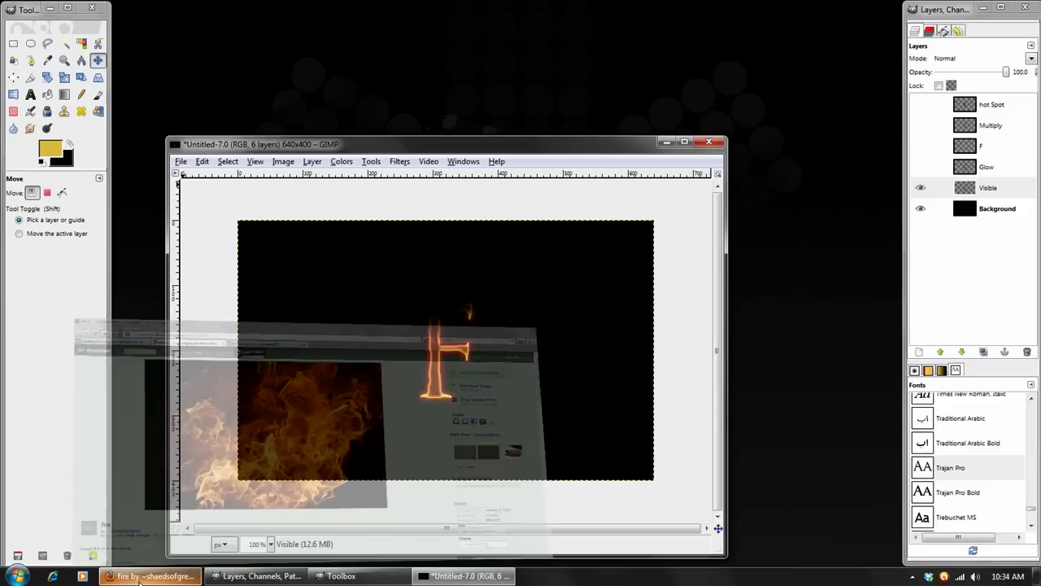
left_click_drag(356, 144, 346, 16)
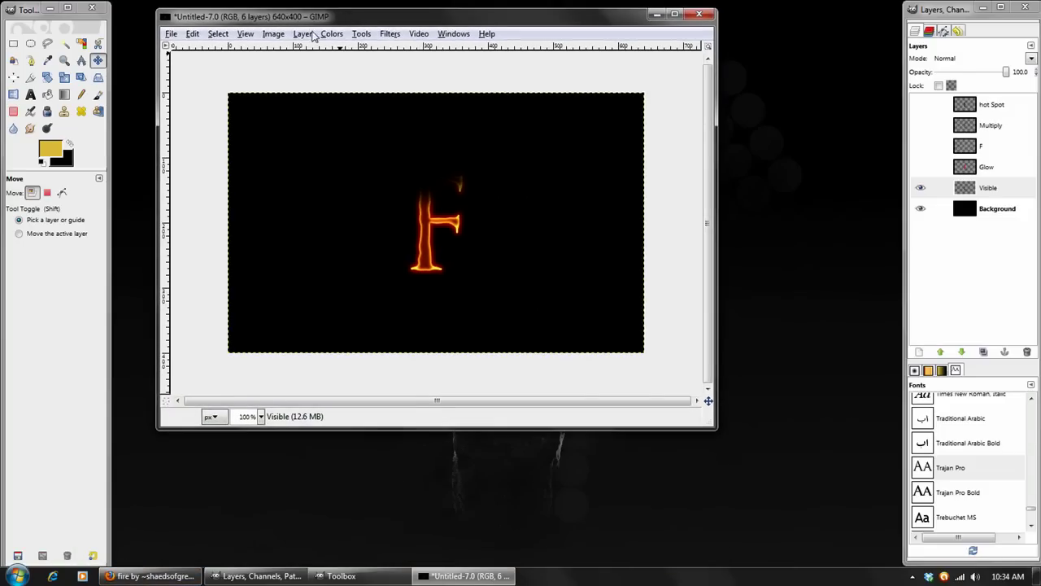
left_click(171, 35)
mouse_move(265, 66)
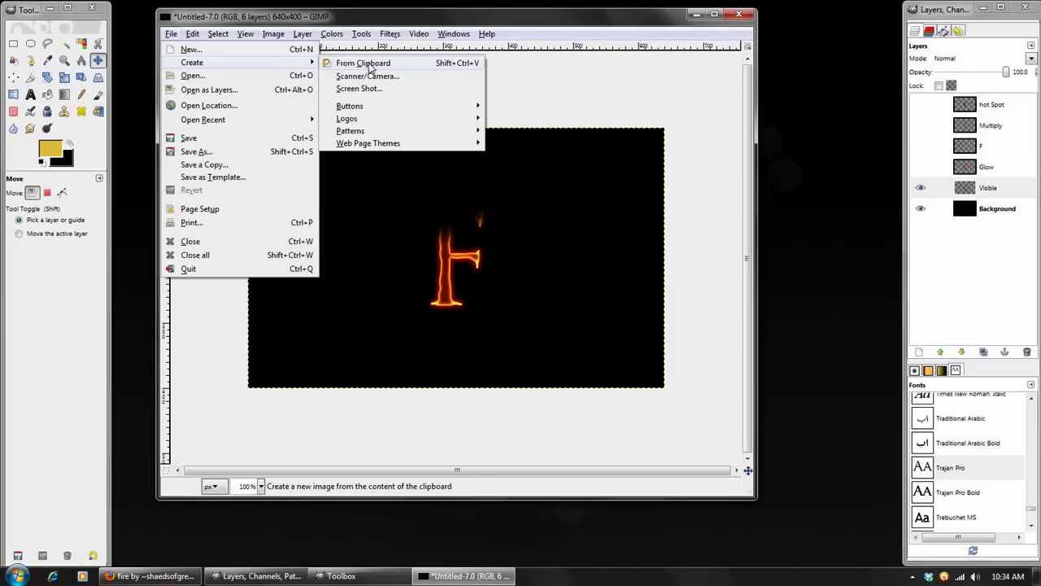
left_click(370, 65)
left_click_drag(468, 52, 1013, 70)
Paste the fire picture into the F image as a new layer and scale it down to about 400 px wide
left_click(521, 16)
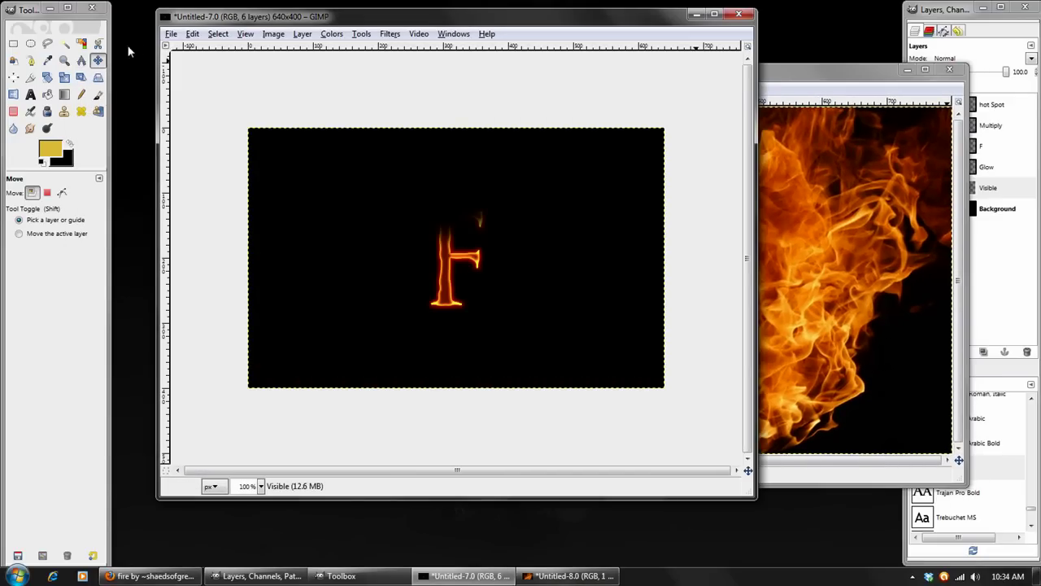
left_click(192, 34)
mouse_move(324, 182)
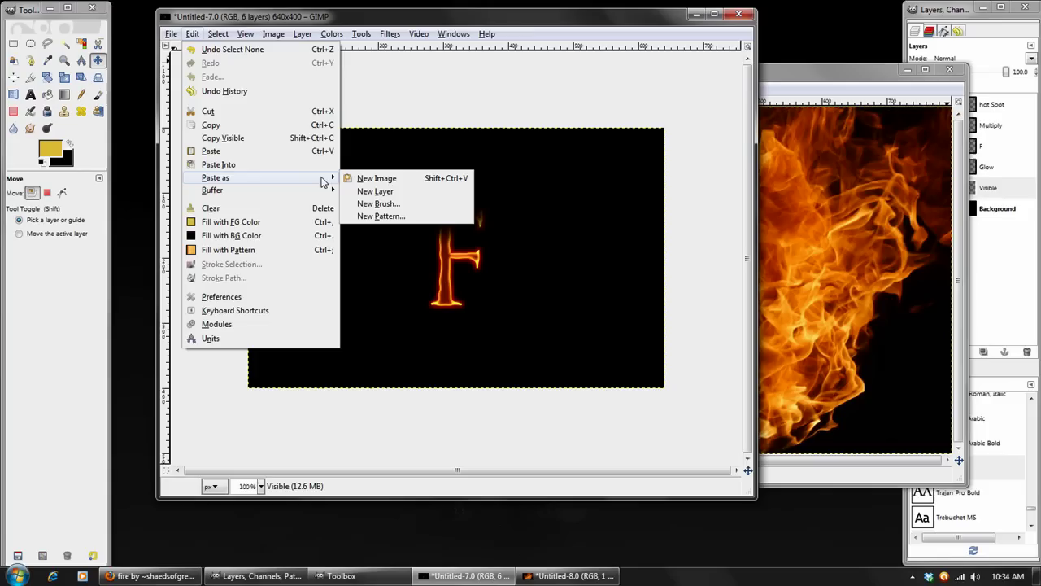
left_click(381, 192)
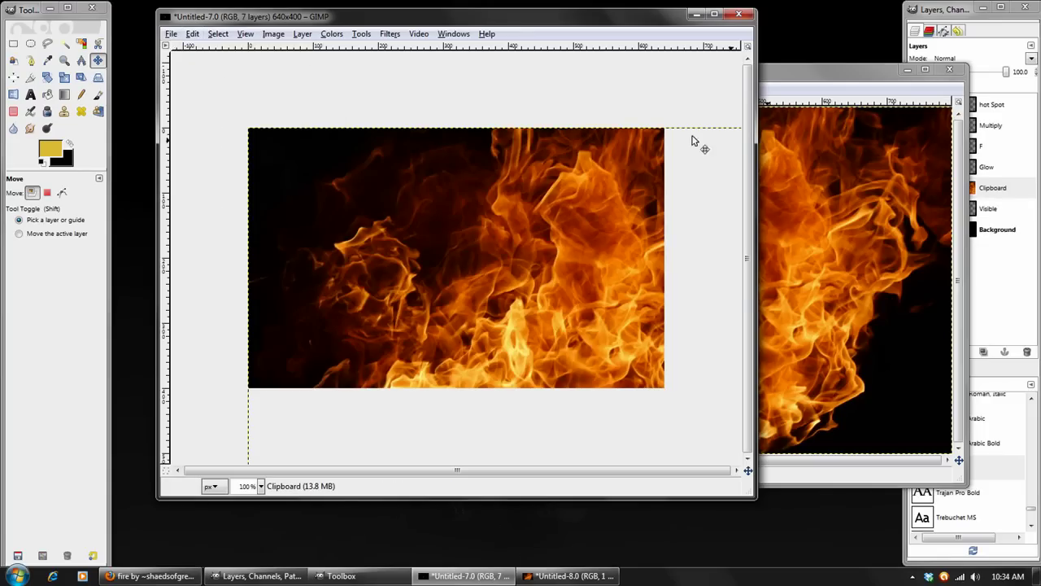
left_click(524, 267)
left_click(173, 151)
left_click(238, 194)
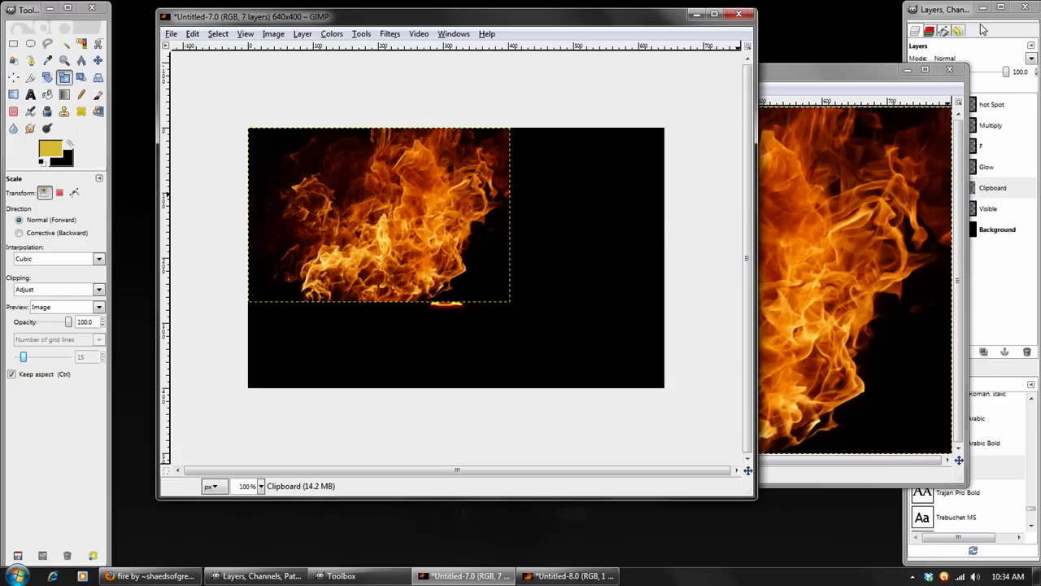
Set the pasted fire layer's blend mode to Screen and position its flames over the letter F
left_click(982, 46)
left_click(968, 58)
left_click(944, 133)
key("m")
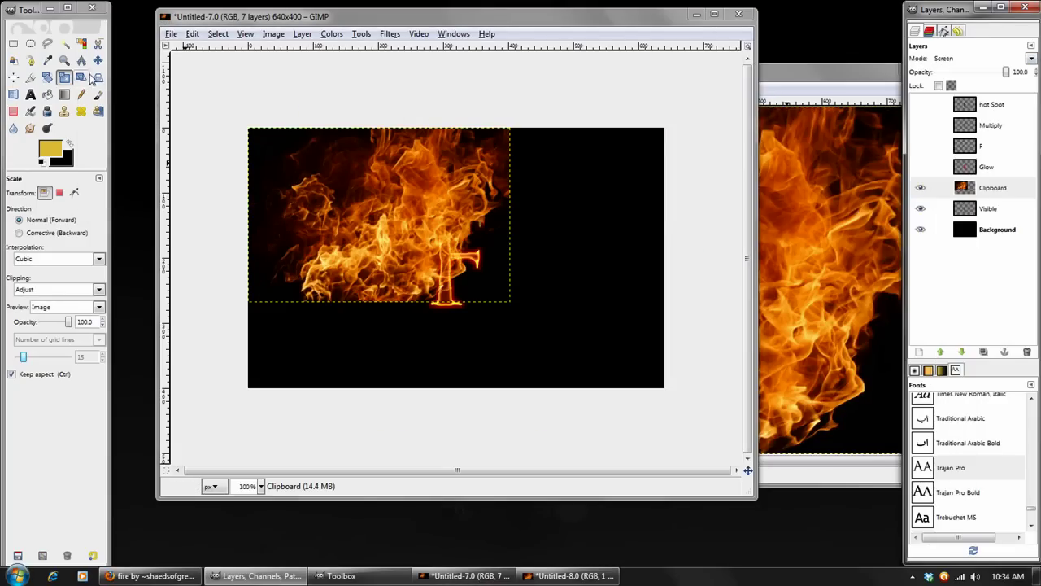
left_click_drag(370, 254, 426, 294)
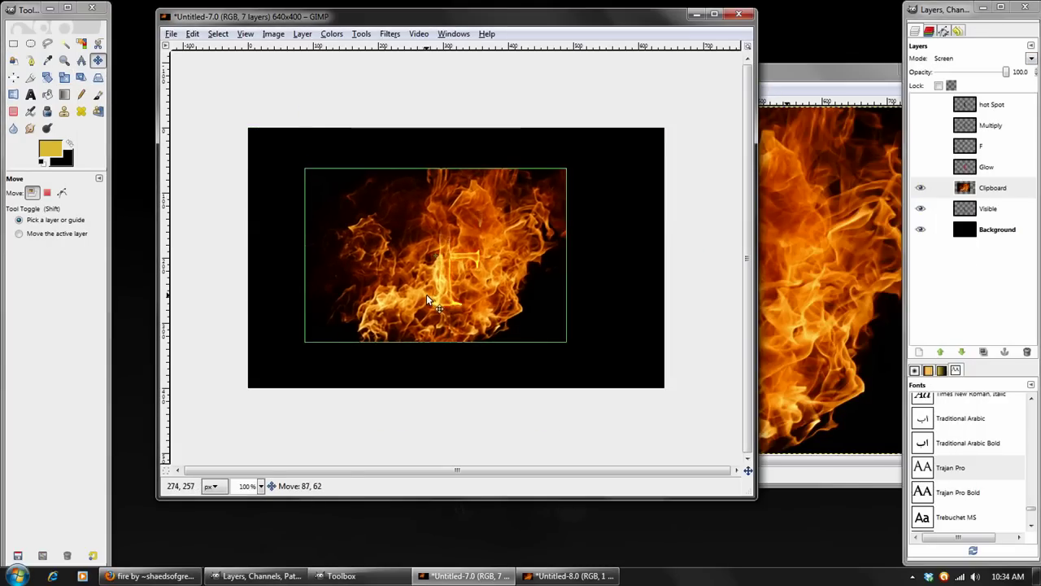
scroll(245, 488, "up", 2)
scroll(503, 311, "down", 1)
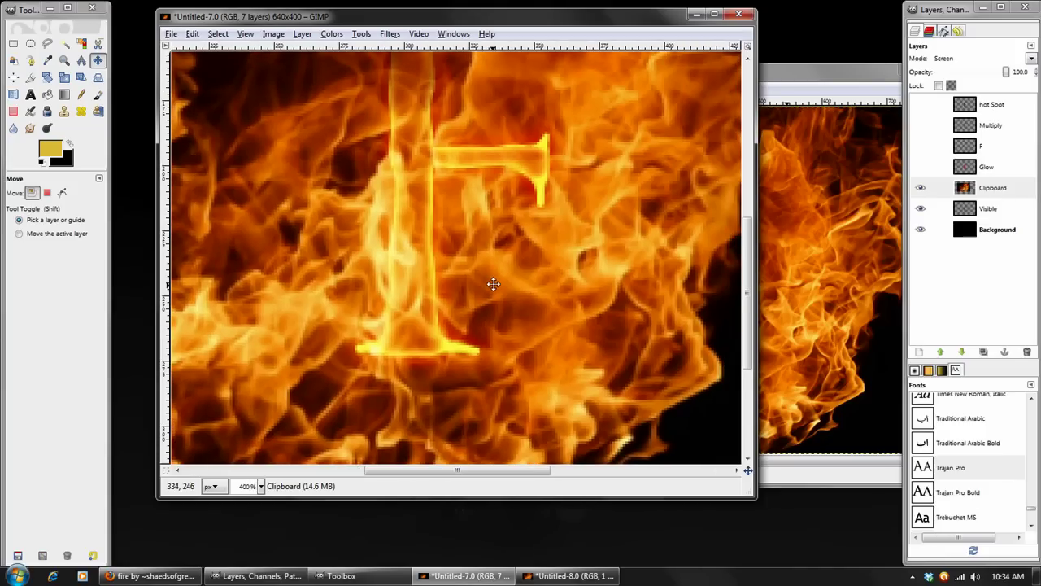
scroll(245, 485, "down", 1)
left_click_drag(421, 299, 416, 313)
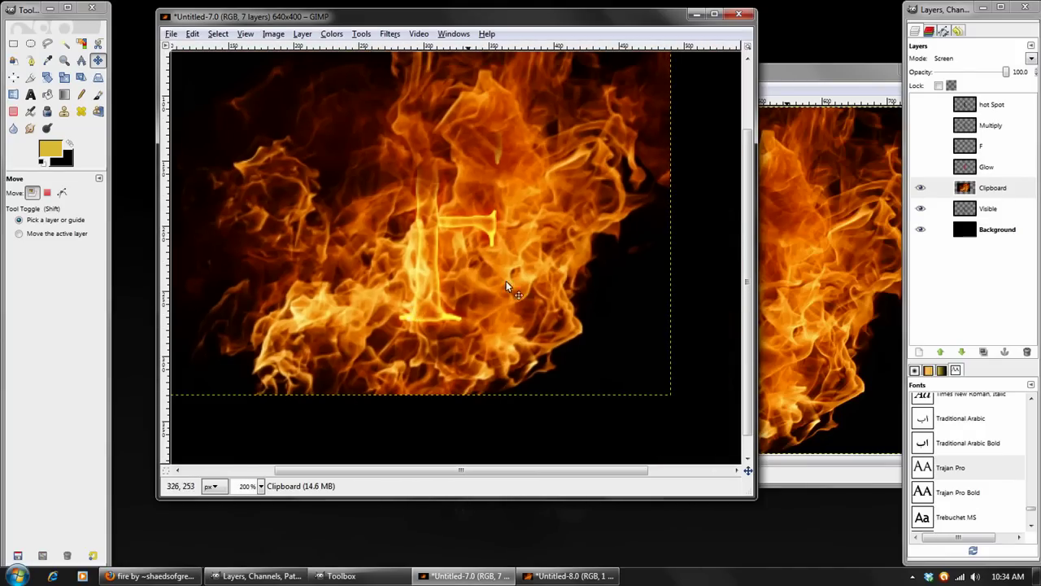
Try the Overlay blend mode on the pasted fire layer
left_click(954, 48)
left_click(968, 58)
left_click(951, 151)
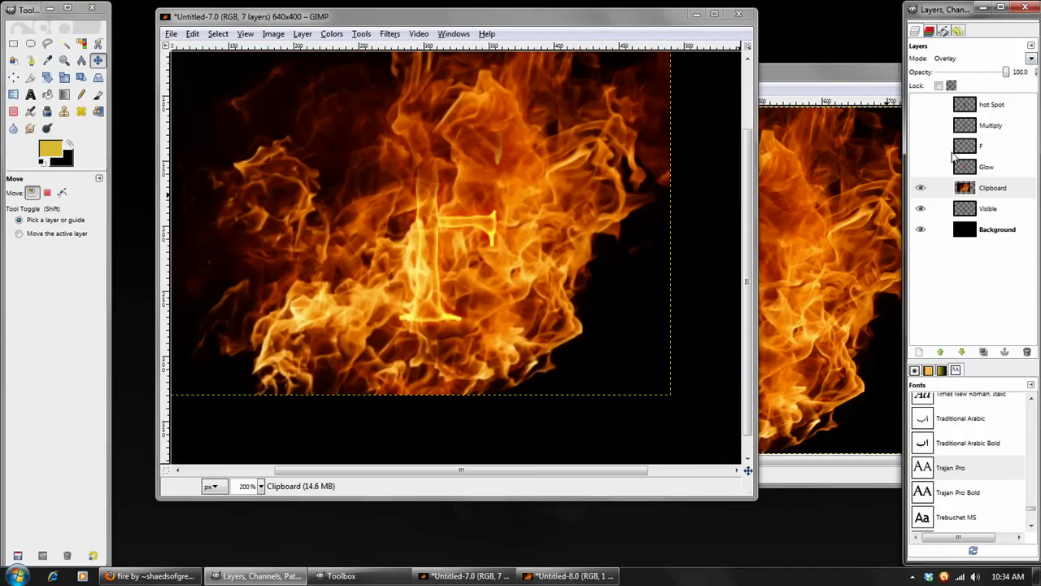
Bring the separate fire picture forward and desaturate it to greyscale
left_click_drag(814, 73, 415, 71)
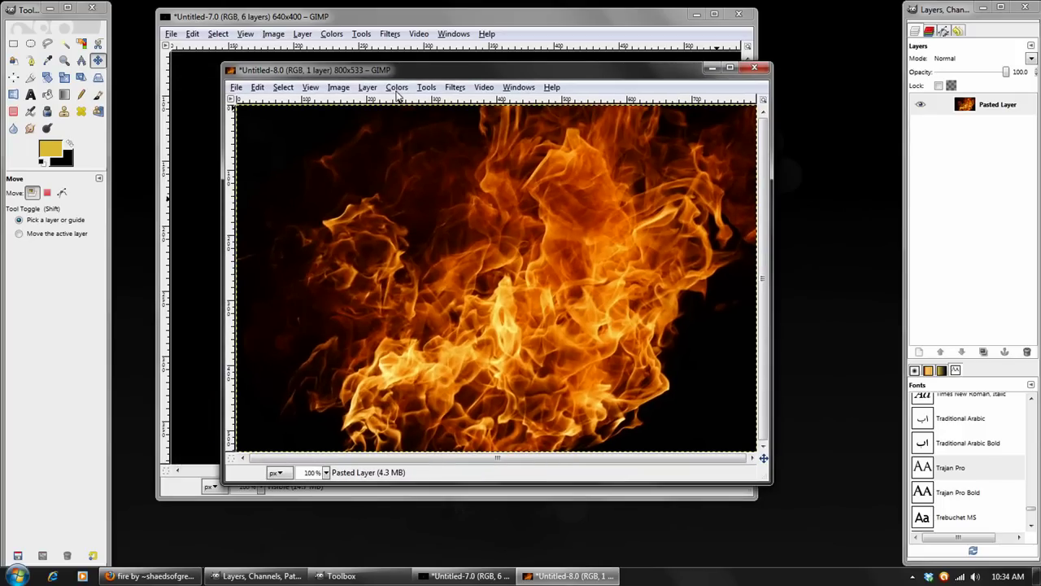
left_click(397, 88)
left_click(423, 229)
left_click(106, 163)
left_click(236, 218)
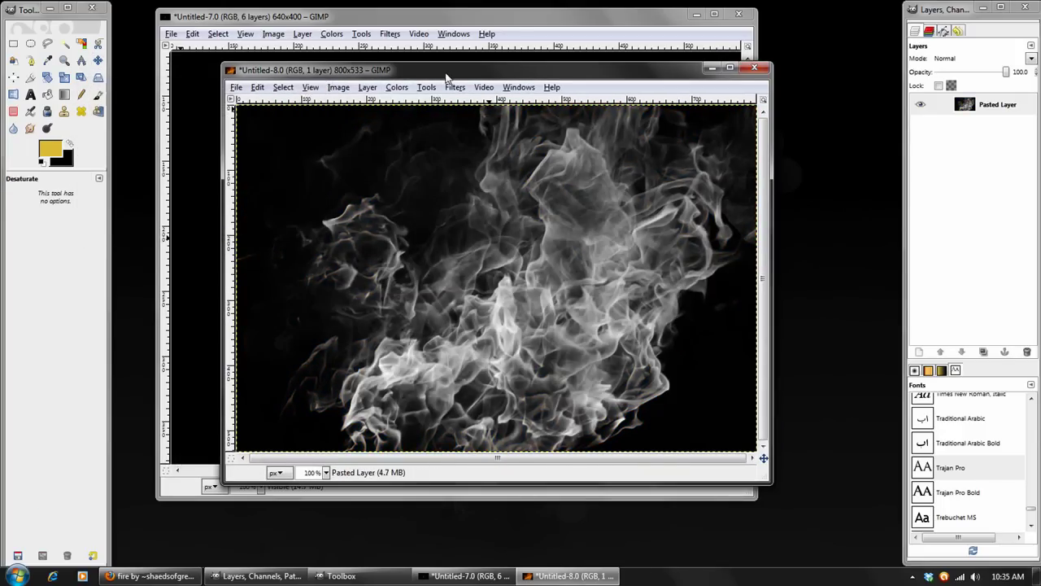
Increase the desaturated fire picture's contrast with Levels, setting the input gamma to 0.39 and the white point to 220
left_click_drag(446, 77, 380, 79)
left_click(332, 88)
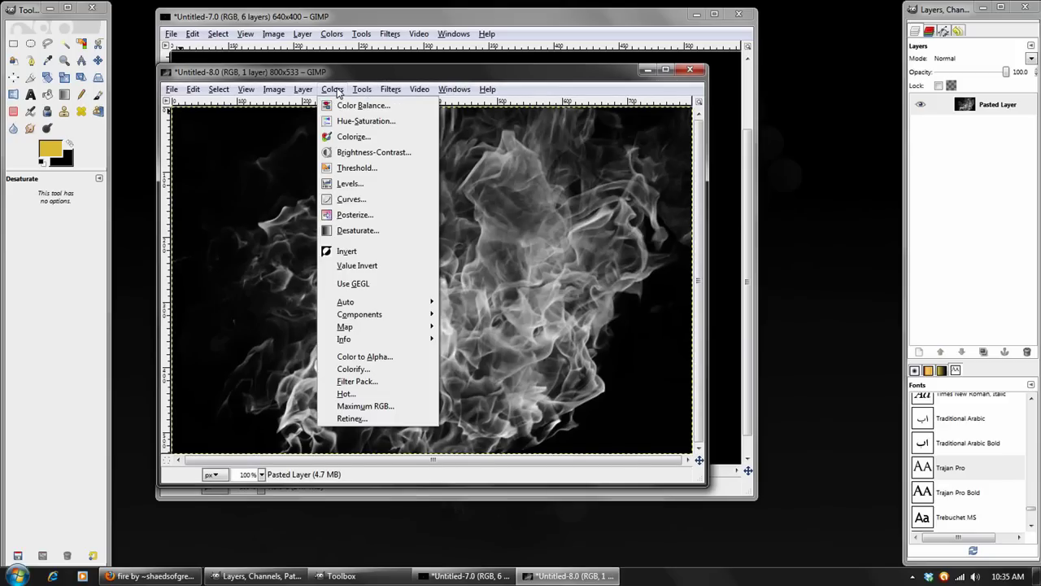
left_click(349, 186)
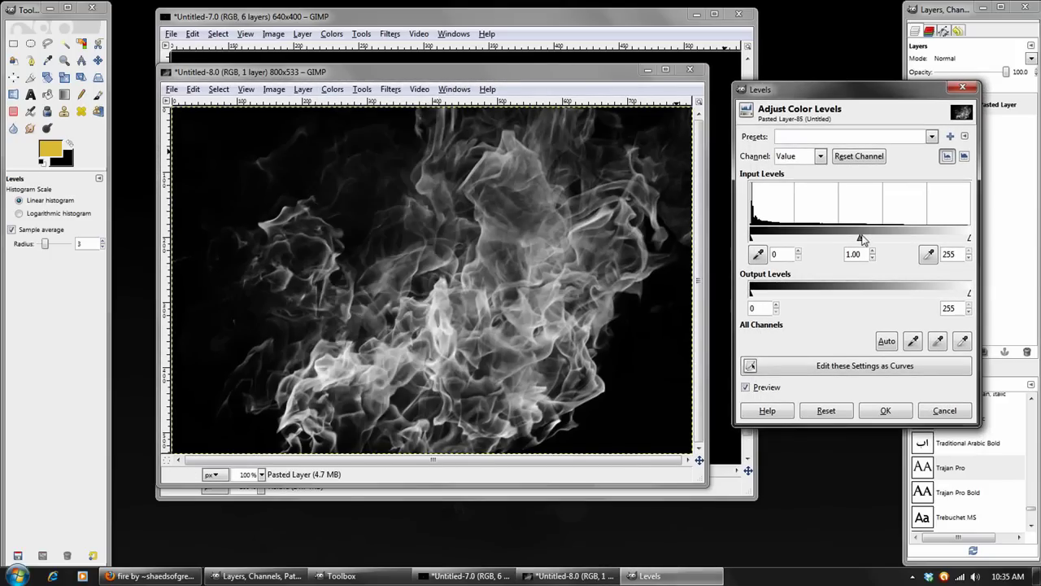
left_click_drag(862, 241, 907, 242)
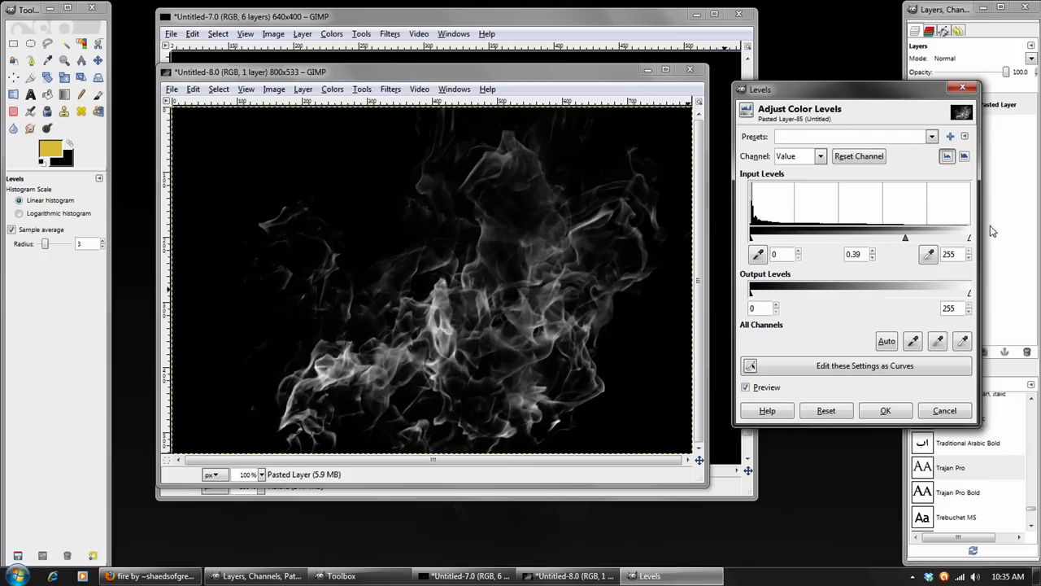
left_click_drag(970, 241, 939, 239)
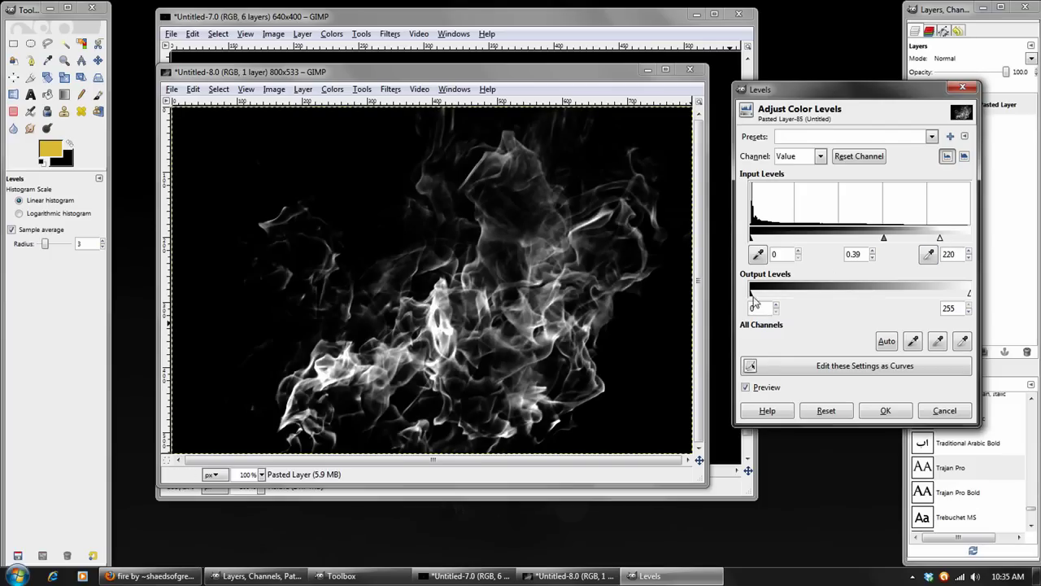
left_click(885, 410)
left_click_drag(350, 72, 329, 19)
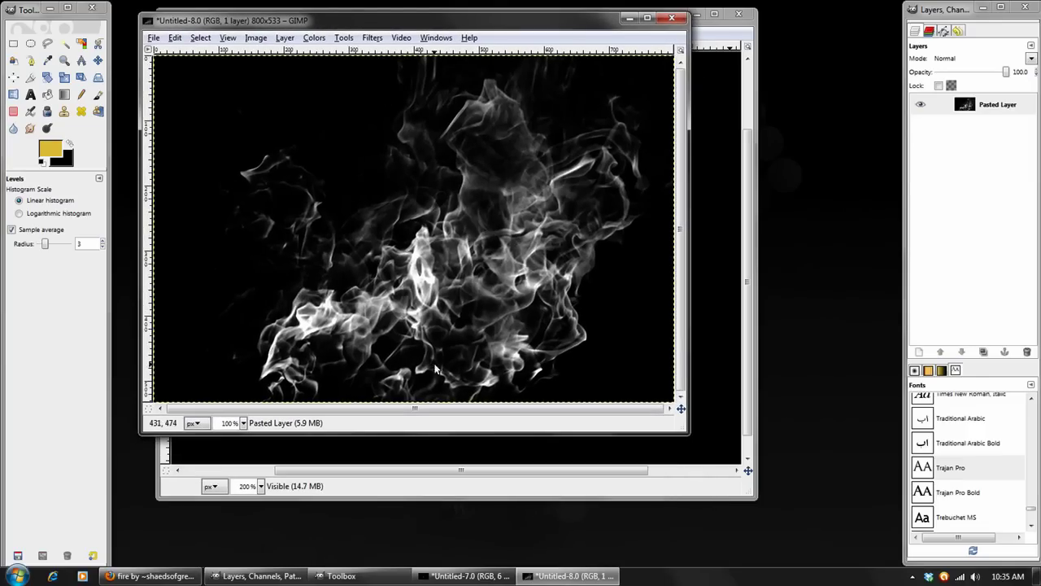
left_click_drag(367, 27, 400, 58)
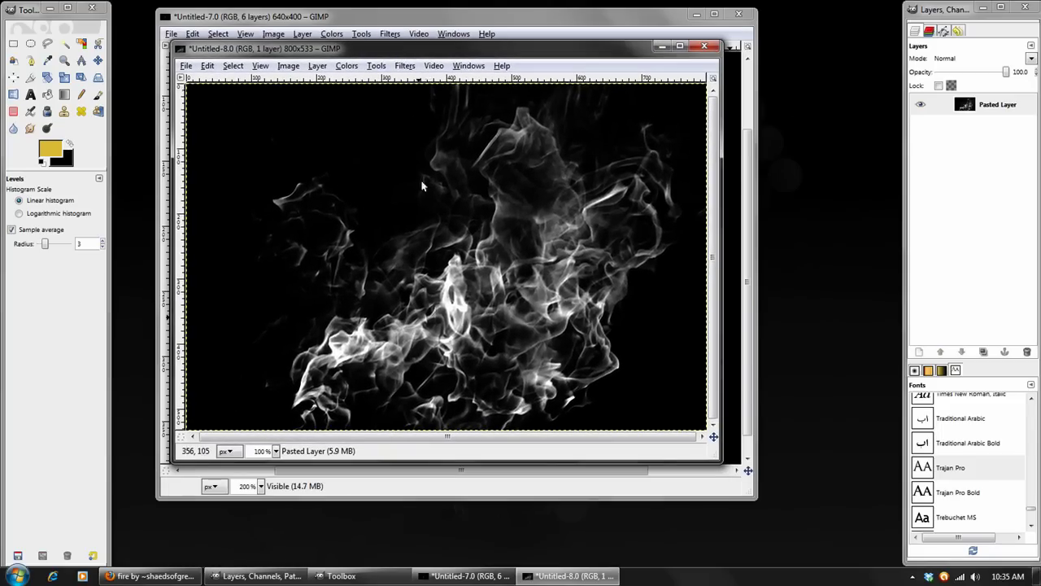
Recolour the fire with Color Balance: midtones Red 100, Green -40, Blue -100, and shadows Red 50, Green 30, Blue -50
left_click(347, 66)
left_click(358, 82)
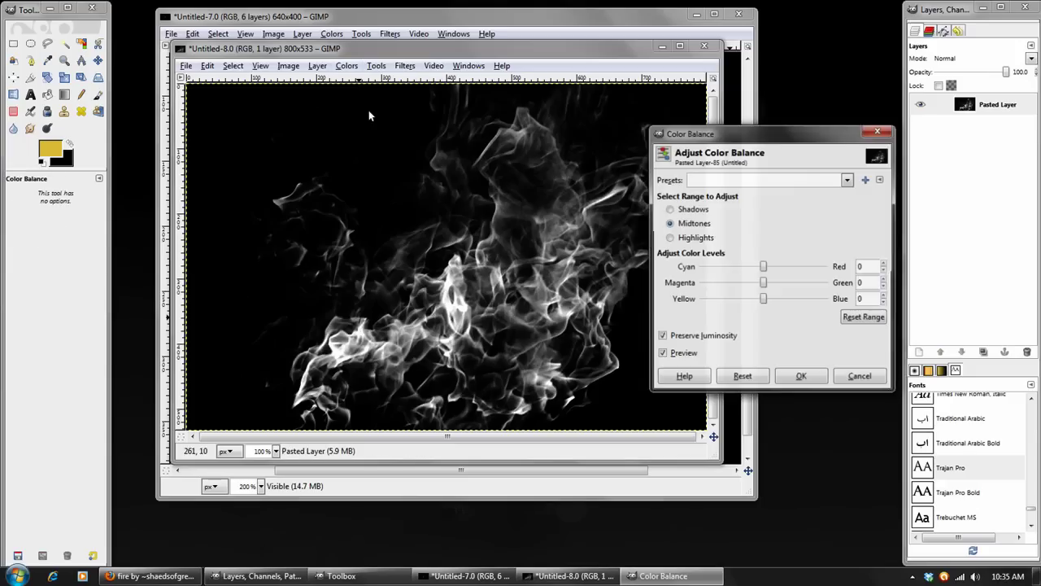
left_click_drag(707, 132, 678, 91)
left_click(710, 135)
left_click(679, 172)
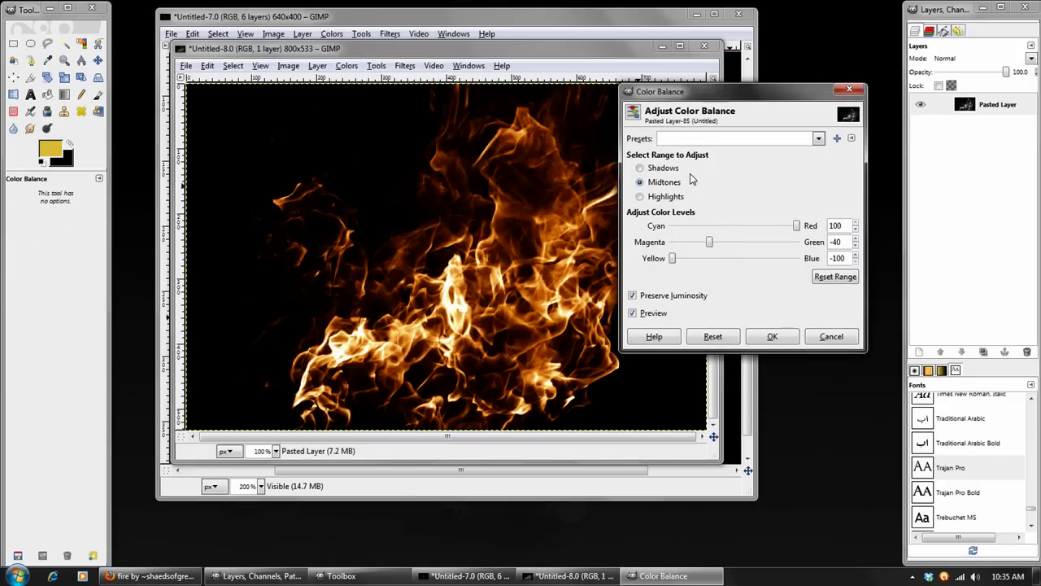
left_click(705, 142)
left_click(698, 168)
mouse_move(721, 96)
left_mouse_down()
mouse_move(709, 137)
mouse_move(712, 111)
left_mouse_up()
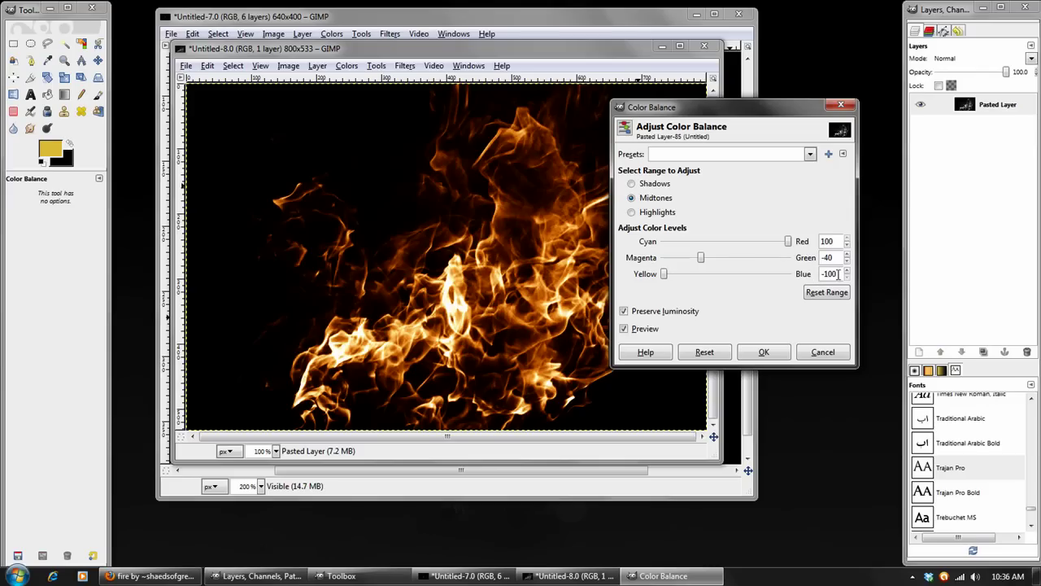
left_click(642, 185)
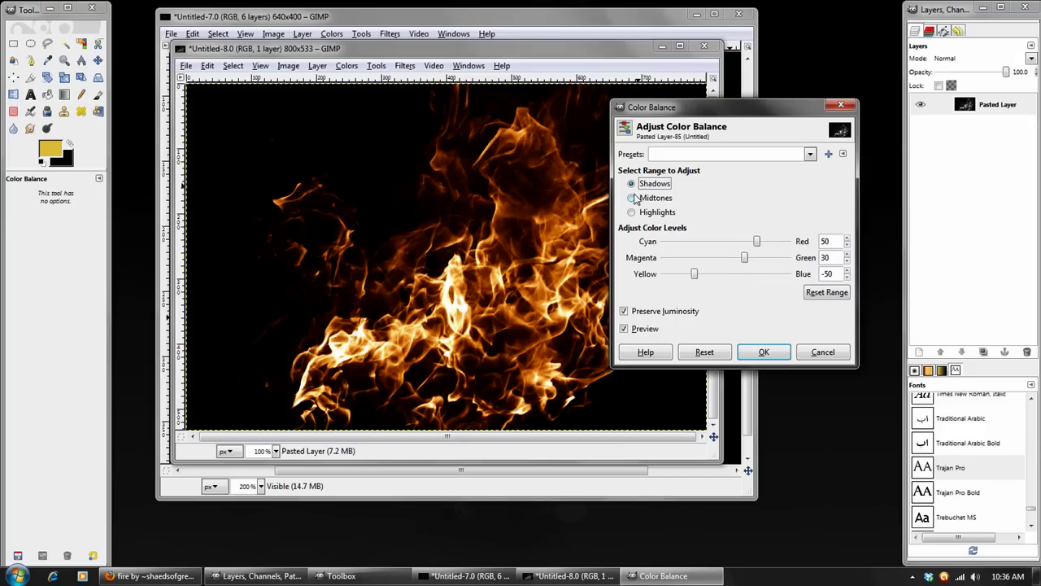
Shift the fire picture's highlights in Color Balance to Red 20 and Blue -20
left_click(651, 214)
left_click(755, 241)
left_click(683, 242)
left_click(683, 243)
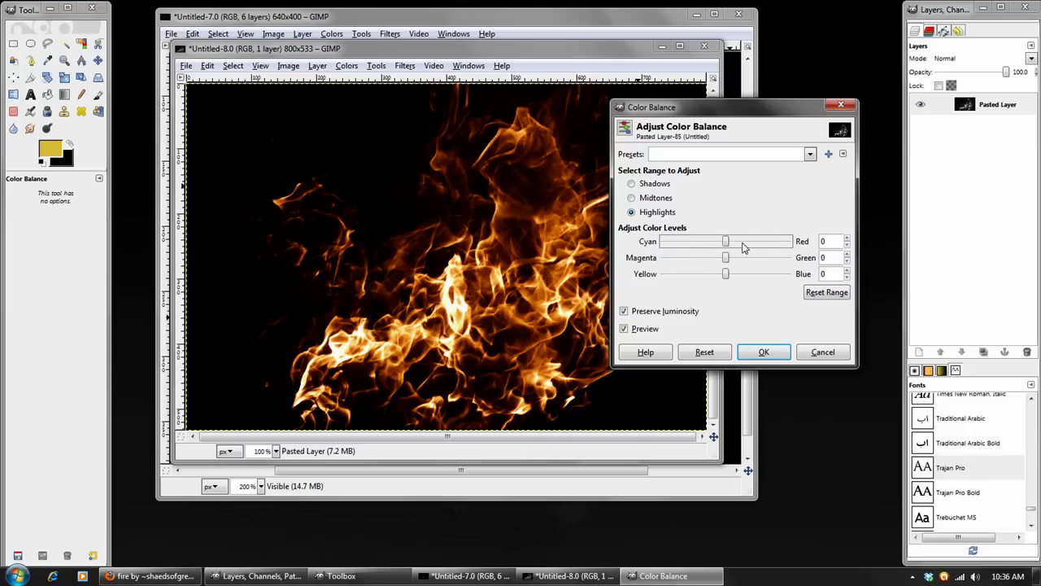
left_click(765, 243)
left_click(765, 242)
left_click(678, 274)
left_click(678, 273)
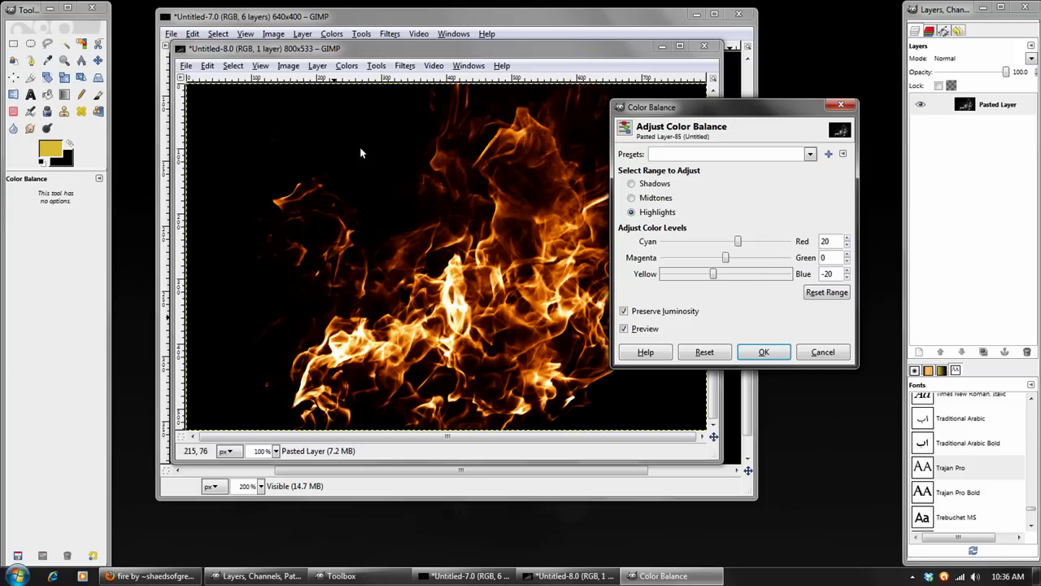
Return the highlights' Blue to 0, try Green at -10, and settle on Red 20 with Green 0
left_click(697, 242)
left_click(698, 241)
left_click(763, 275)
left_click(763, 275)
left_click(767, 241)
left_click(768, 242)
left_click(687, 257)
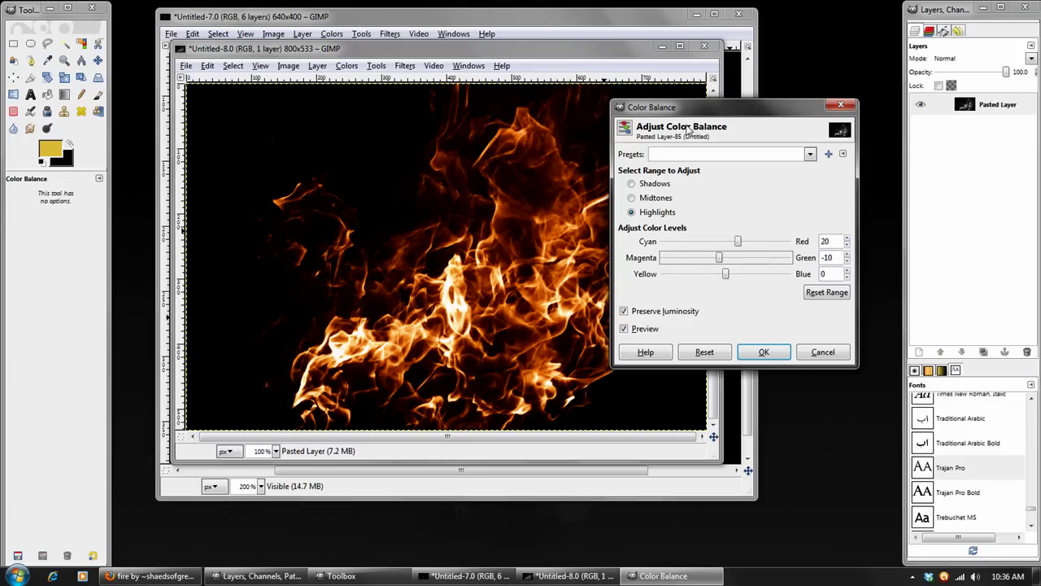
left_click(773, 258)
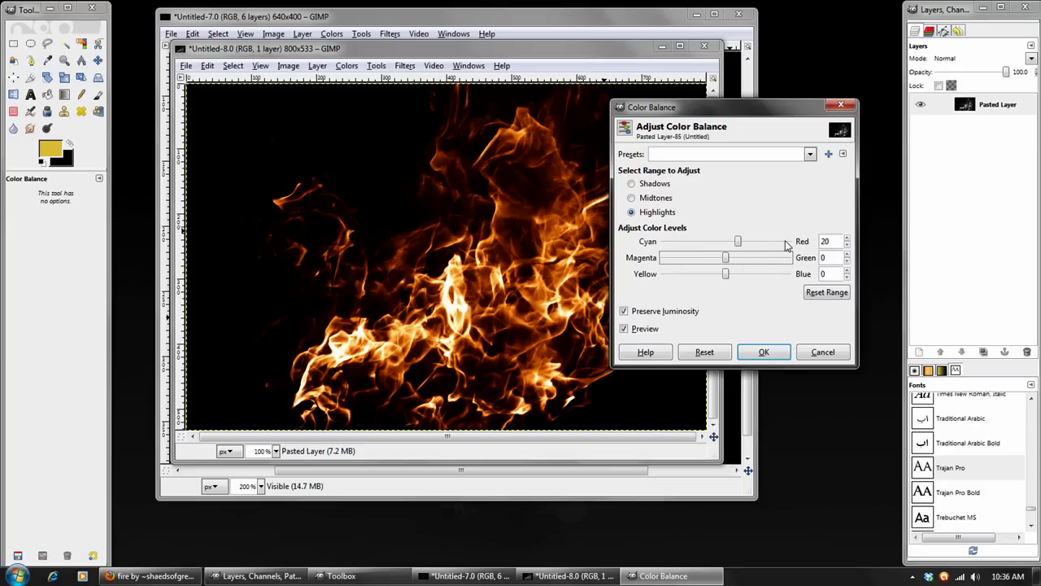
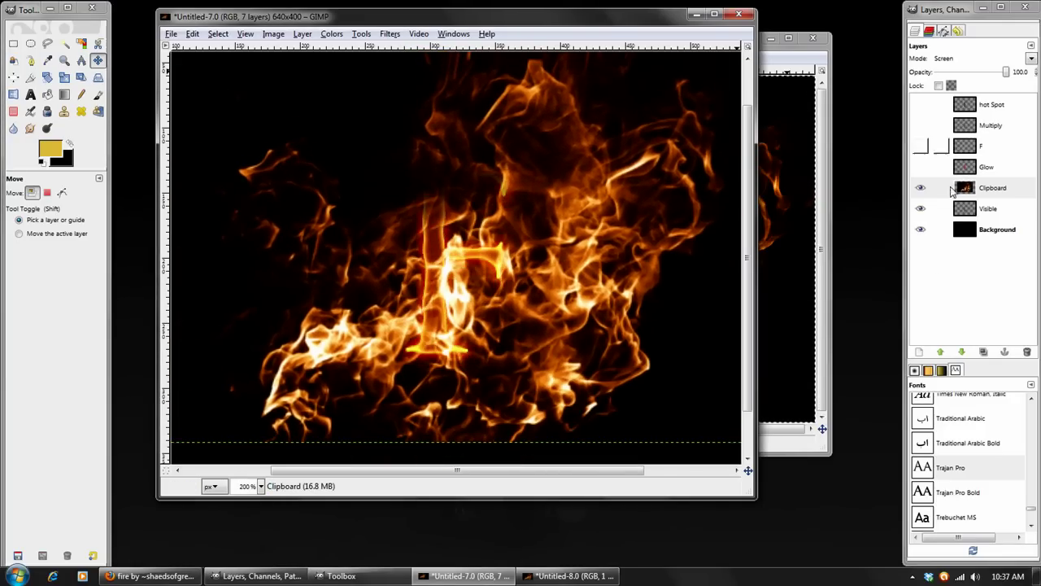
Duplicate the Clipboard fire layer, hide the original and make the copy the active layer
left_click(984, 352)
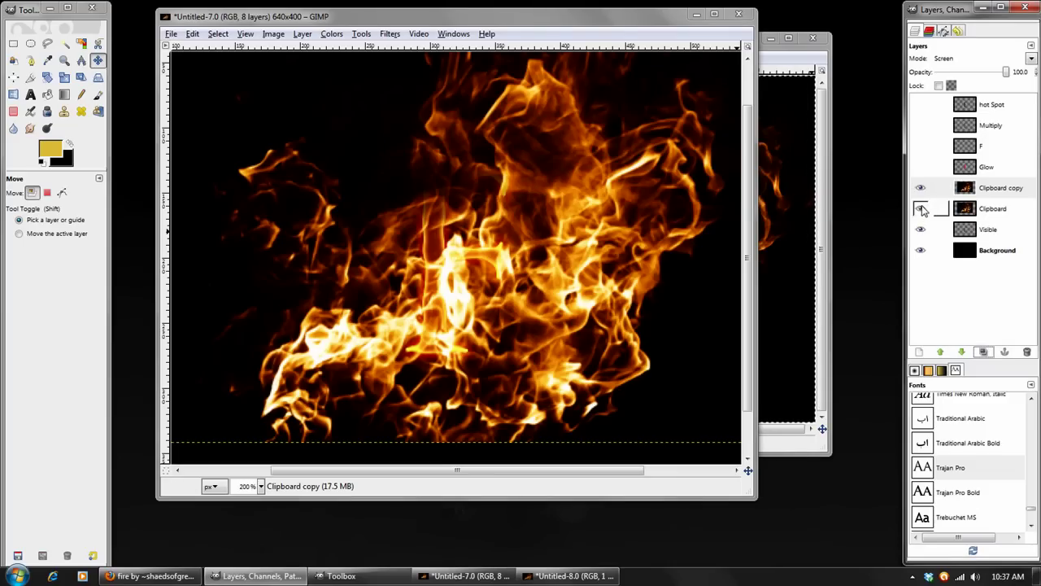
left_click(921, 209)
left_click(966, 188)
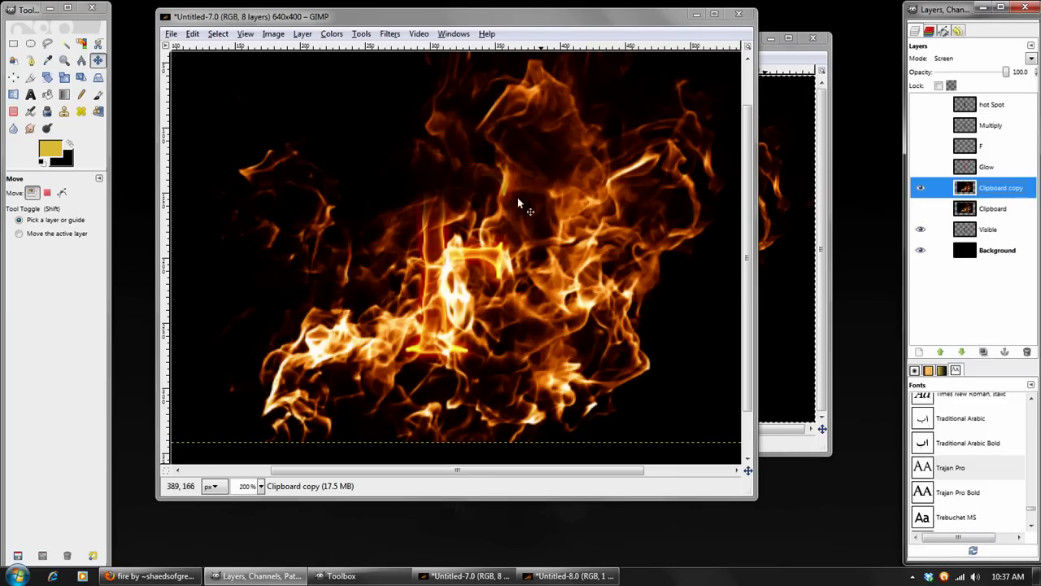
Scale the copied fire layer down to about 380 px wide and move its flames over the letter F
left_click(64, 78)
left_click(479, 186)
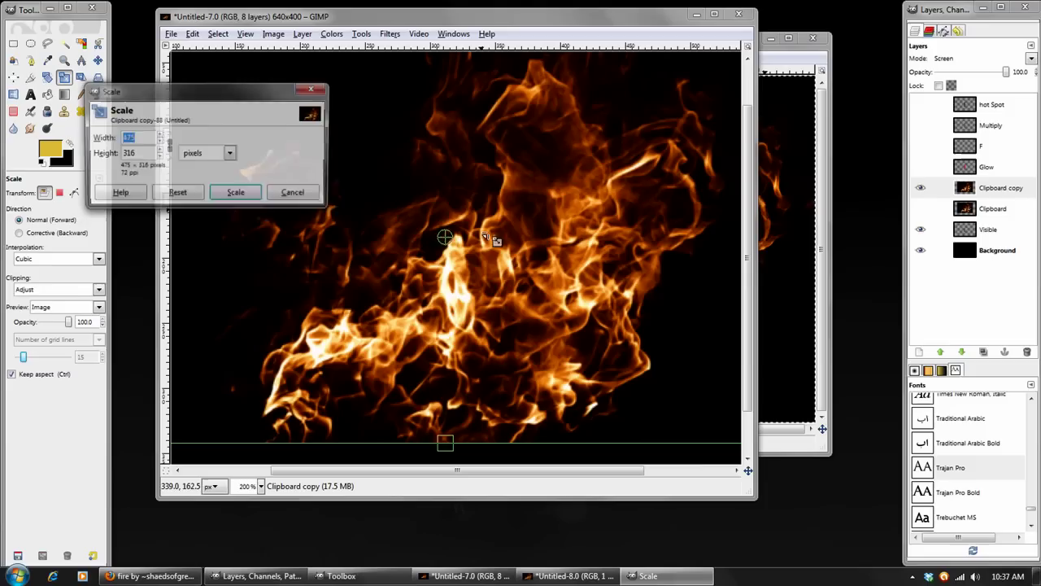
left_click_drag(387, 185, 382, 260)
left_click(236, 194)
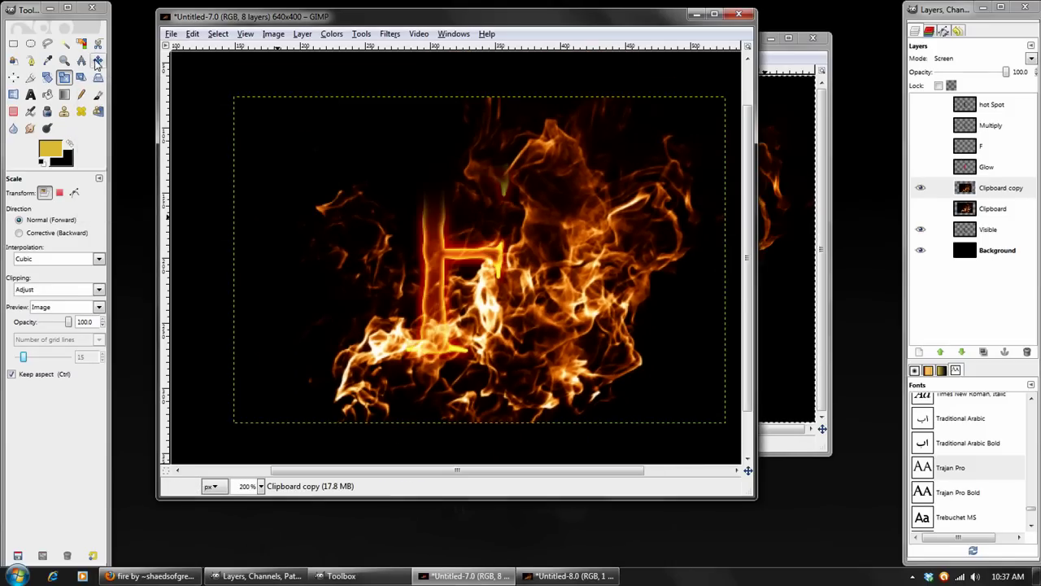
key("m")
left_click_drag(592, 324, 484, 299)
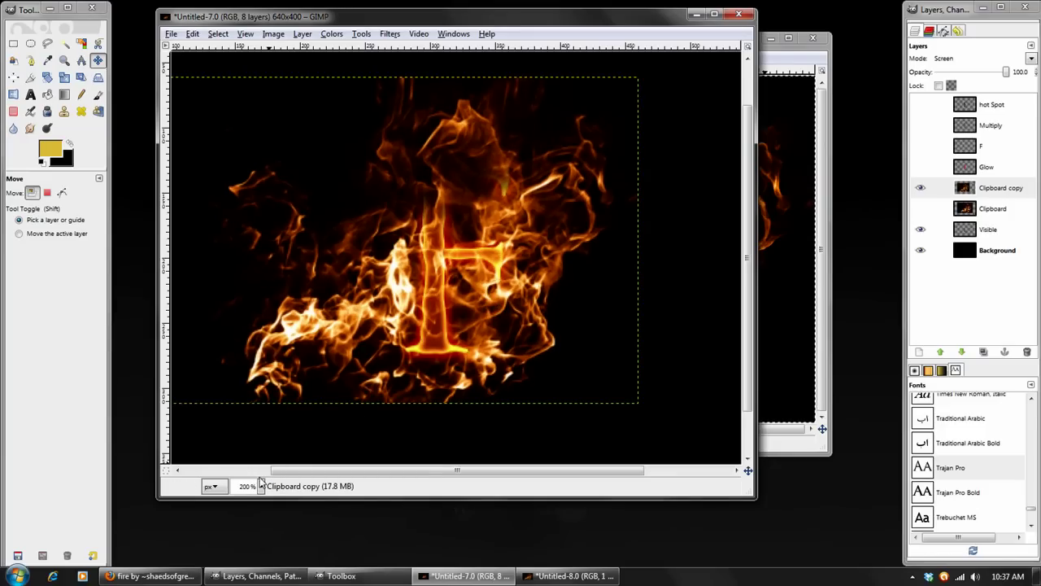
Paint out the outer flames around the F on the copied layer with a black Circle Fuzzy (19) brush at scale 8.73
scroll(339, 244, "down", 2)
scroll(339, 244, "left", 2)
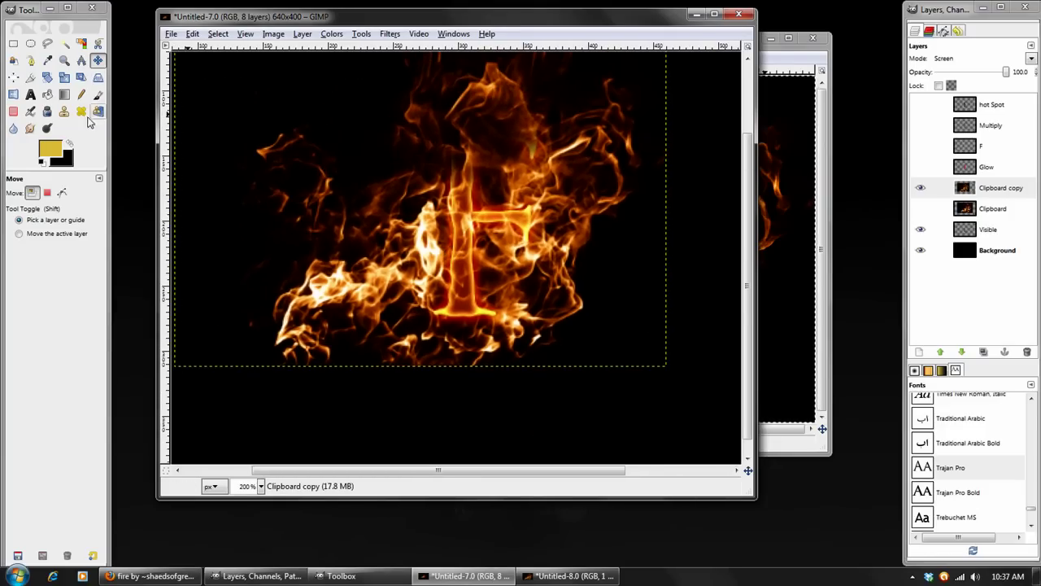
left_click(70, 146)
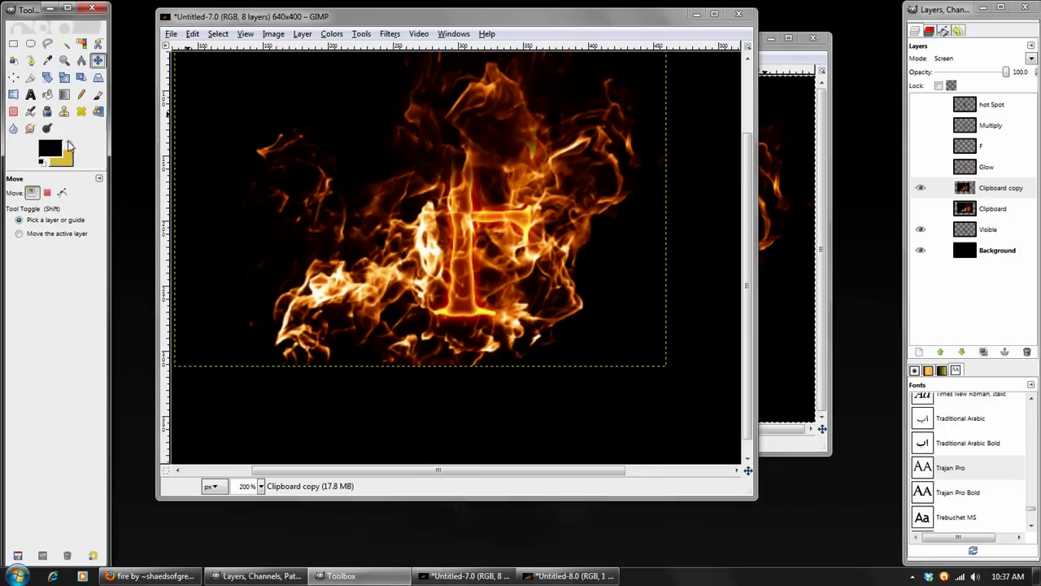
left_click(96, 96)
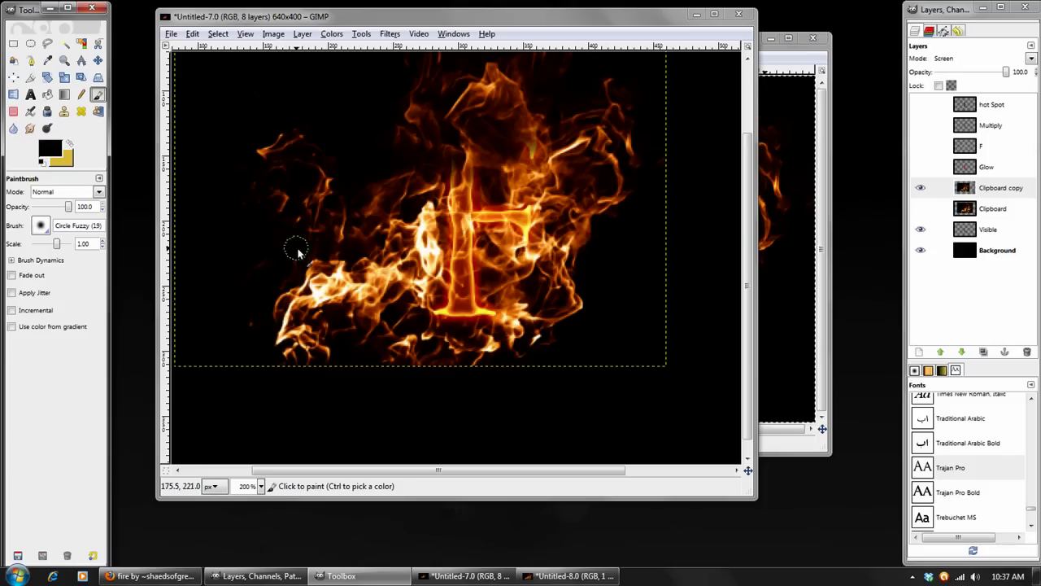
left_click_drag(58, 247, 61, 248)
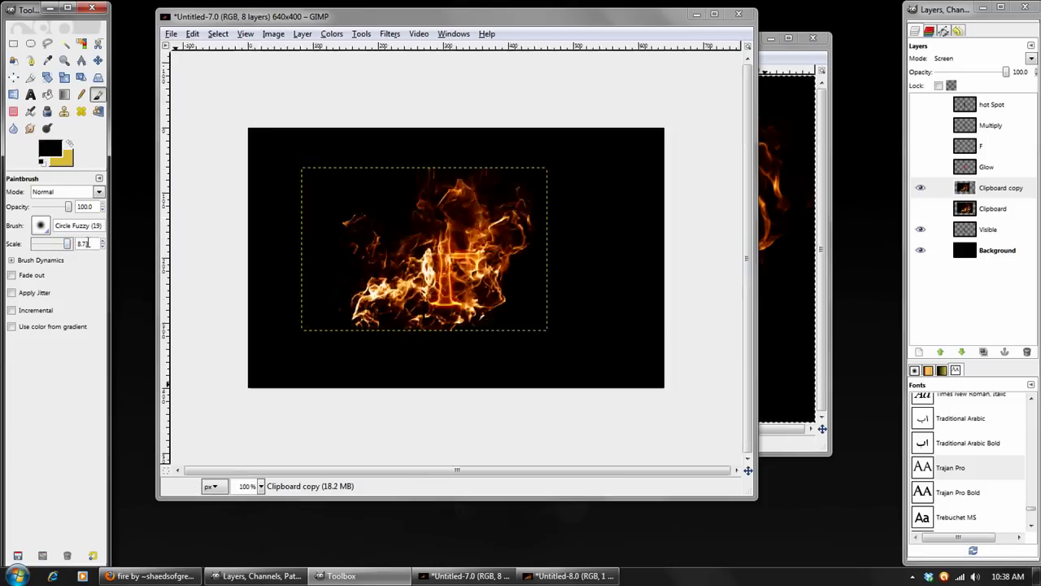
key("1")
mouse_move(345, 253)
left_mouse_down()
mouse_move(377, 209)
mouse_move(458, 161)
mouse_move(528, 168)
mouse_move(553, 251)
mouse_move(532, 219)
mouse_move(537, 269)
mouse_move(516, 353)
mouse_move(430, 374)
mouse_move(348, 328)
mouse_move(379, 235)
mouse_move(407, 347)
mouse_move(443, 374)
mouse_move(406, 366)
left_mouse_up()
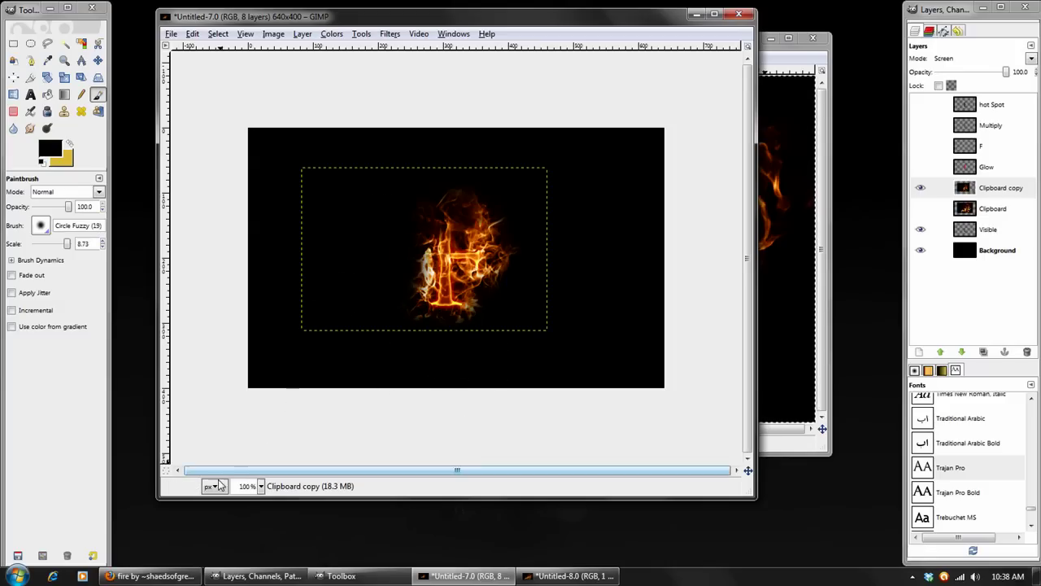
key("2")
mouse_move(556, 106)
left_mouse_down()
mouse_move(448, 71)
mouse_move(460, 78)
mouse_move(433, 100)
left_mouse_up()
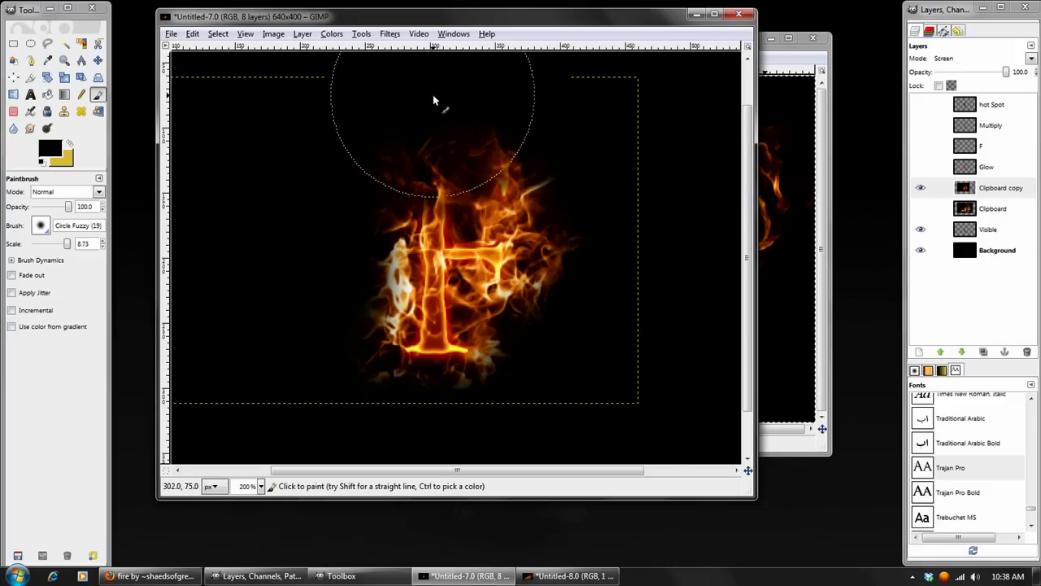
Reduce the brush scale to 1.50 and paint black over the stray flames close to the edges of the F
left_click_drag(67, 248, 61, 248)
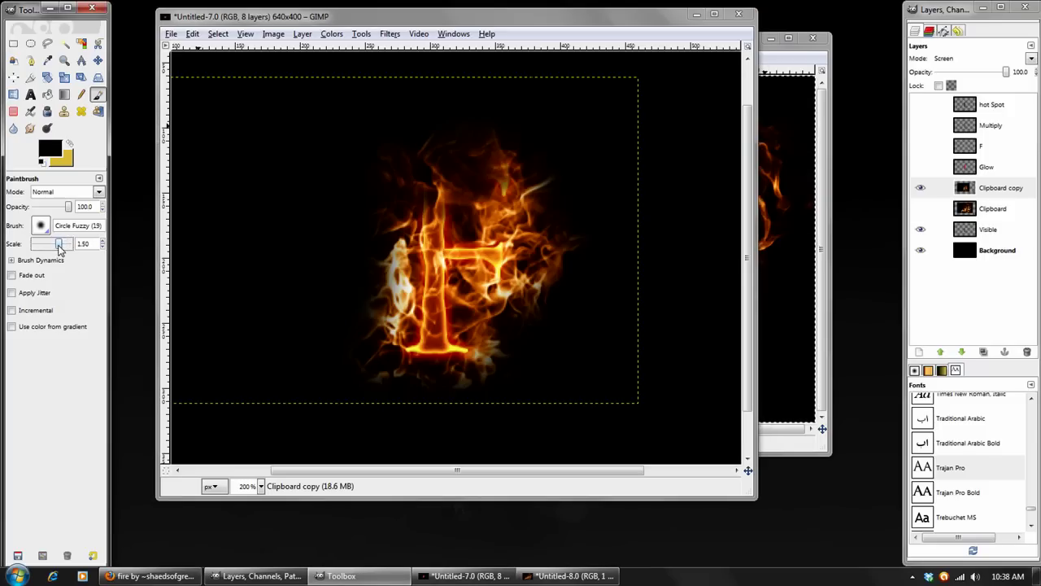
left_click(512, 139)
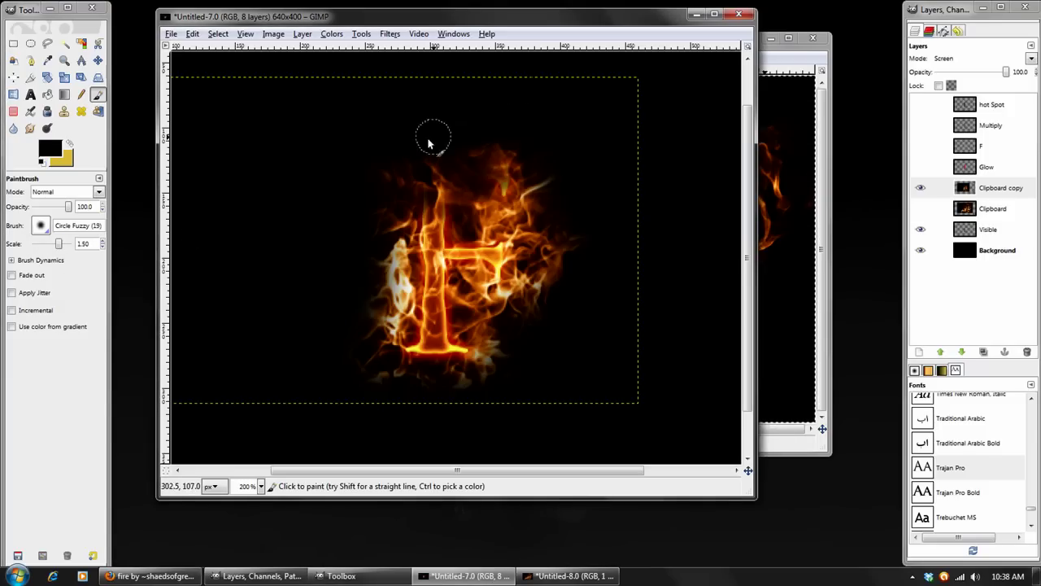
left_click_drag(387, 218, 389, 262)
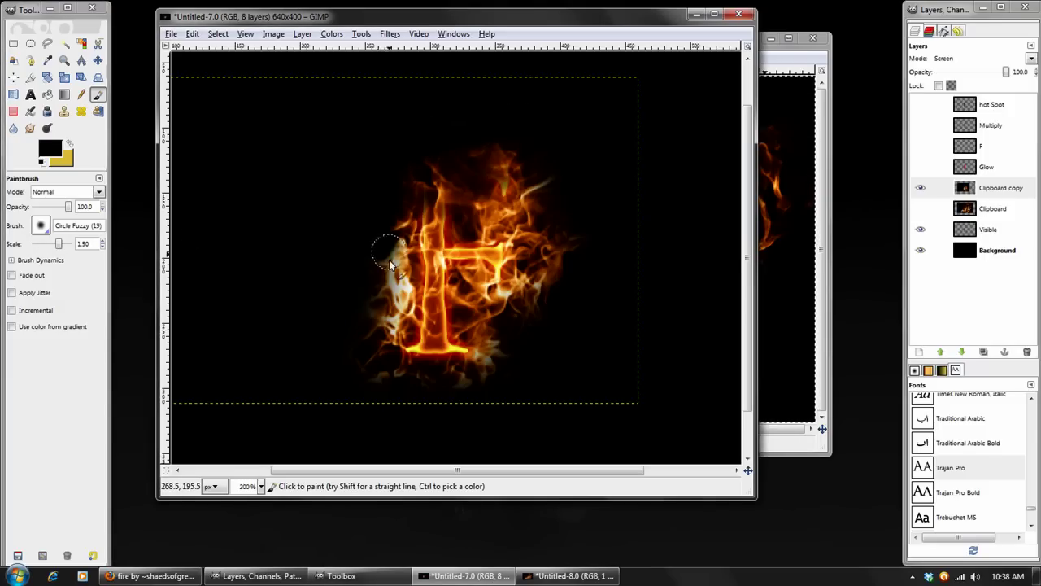
left_click_drag(368, 308, 549, 310)
mouse_move(550, 160)
left_mouse_down()
mouse_move(557, 206)
mouse_move(540, 174)
mouse_move(540, 213)
mouse_move(528, 209)
mouse_move(537, 171)
mouse_move(530, 213)
mouse_move(543, 240)
left_mouse_up()
mouse_move(519, 302)
left_mouse_down()
mouse_move(506, 324)
mouse_move(475, 309)
mouse_move(511, 331)
left_mouse_up()
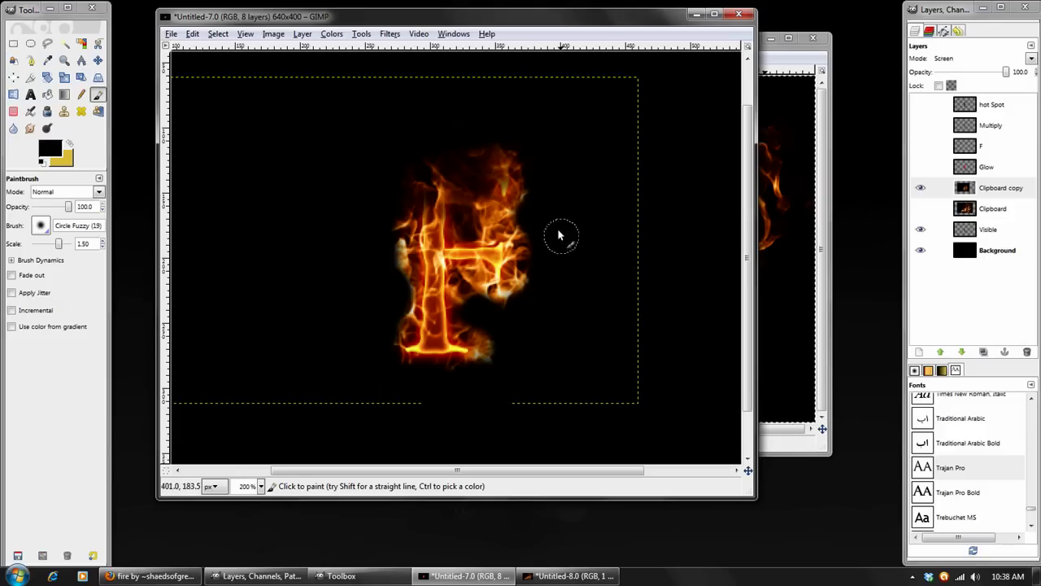
left_click(98, 61)
left_click(956, 58)
left_click(950, 136)
Adjust the Clipboard copy layer's Levels, darkening the Value midtones to 0.77 and raising the Green midtones to 1.27
left_click(332, 33)
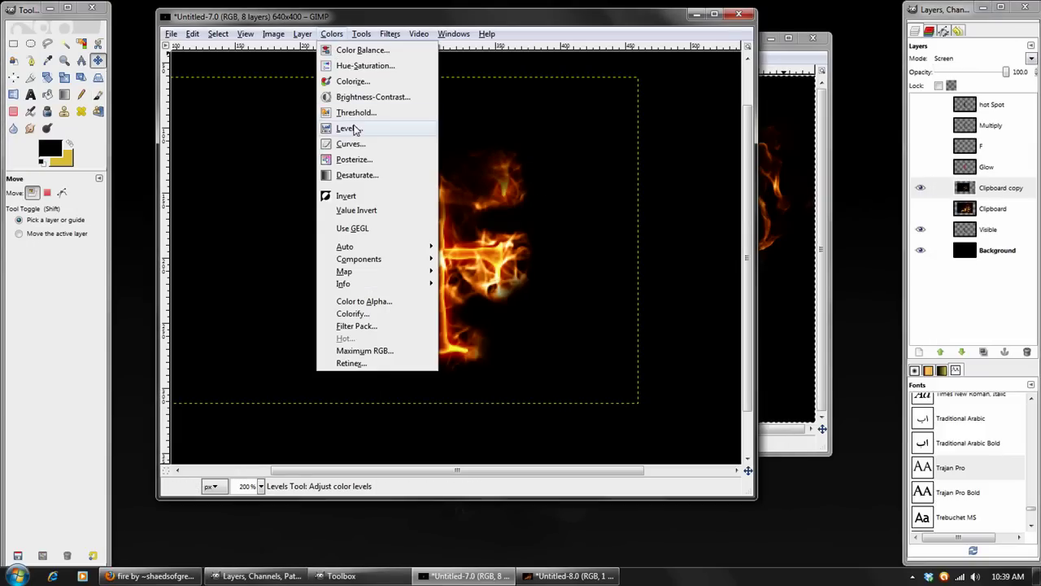
left_click(348, 129)
mouse_move(862, 241)
left_mouse_down()
mouse_move(901, 242)
mouse_move(883, 245)
left_mouse_up()
mouse_move(966, 242)
left_mouse_down()
mouse_move(946, 239)
mouse_move(1008, 251)
left_mouse_up()
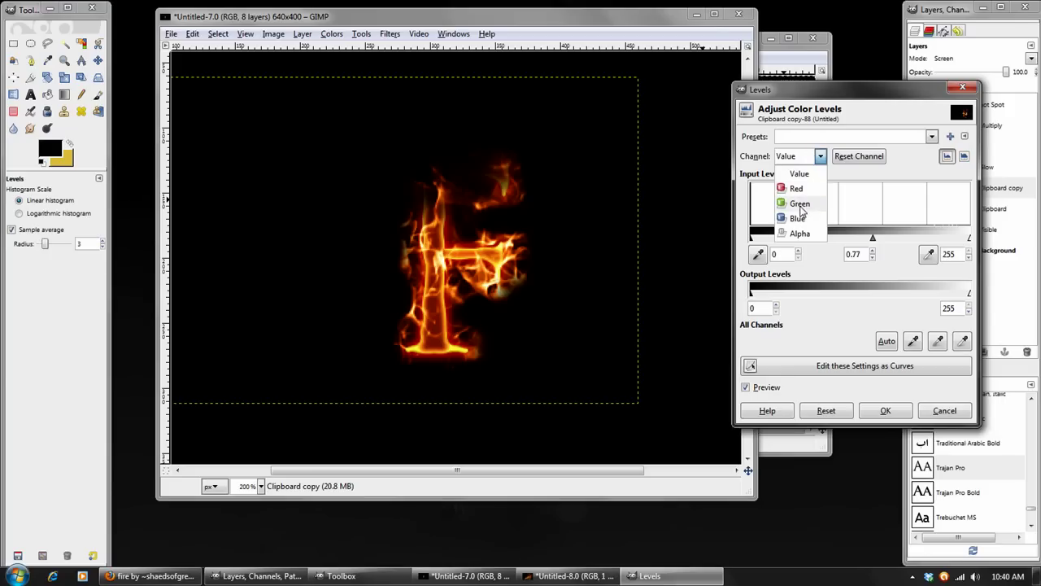
left_click(799, 204)
left_click_drag(854, 241, 844, 242)
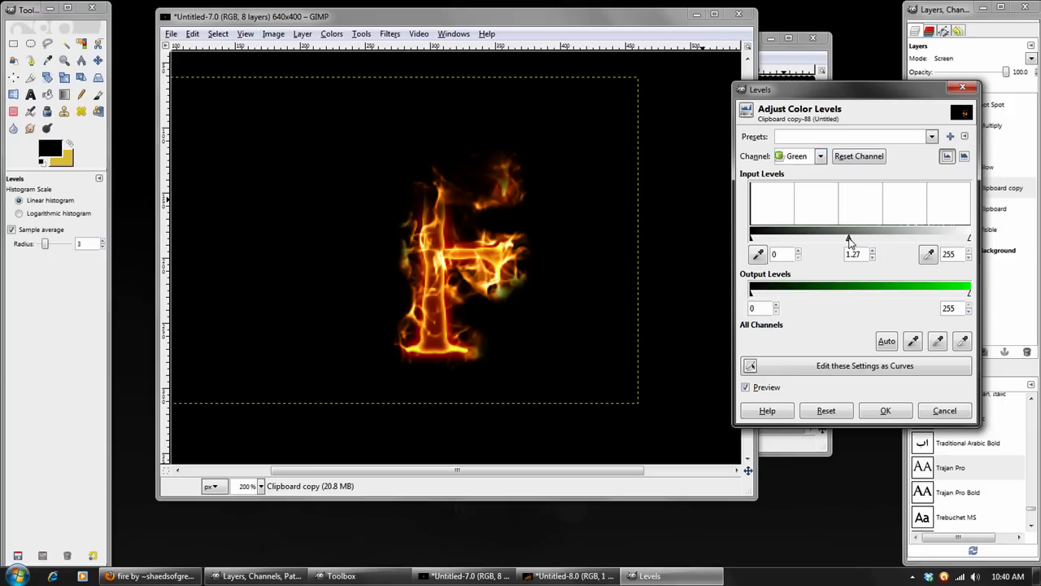
left_click(886, 411)
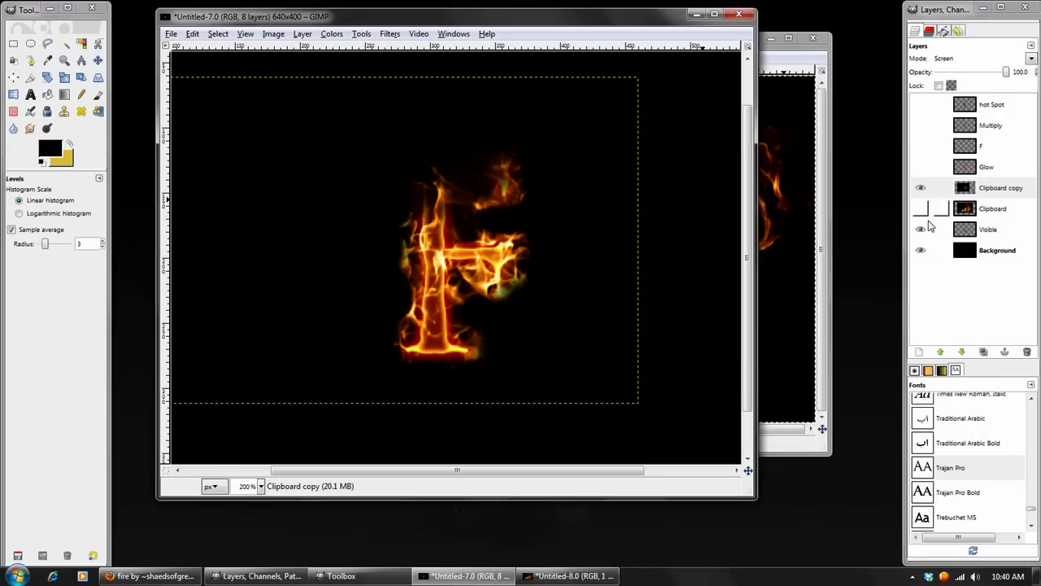
Hide the Clipboard copy layer, show and duplicate the original Clipboard layer, and hide that original
left_click(988, 191)
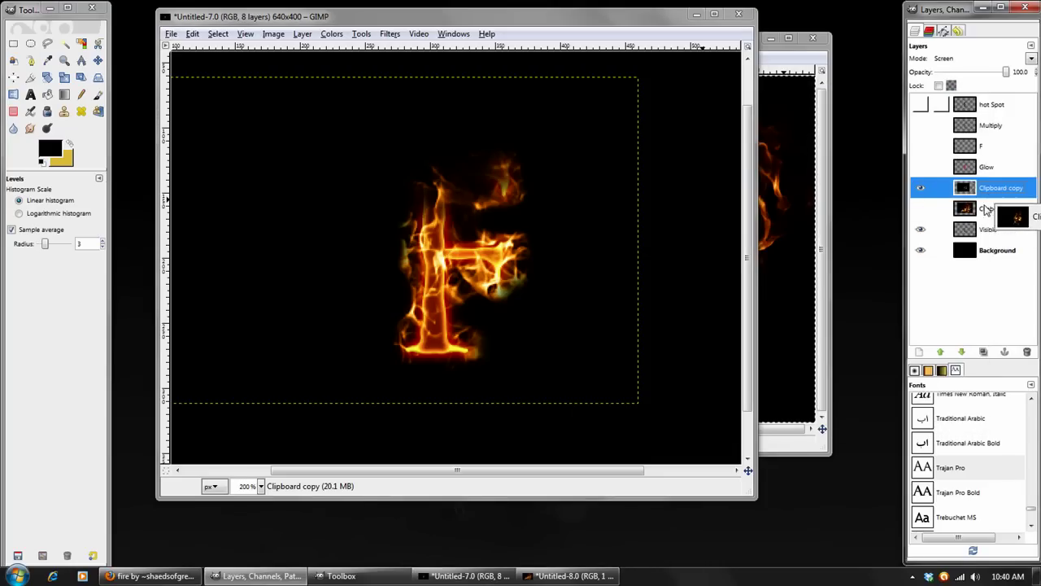
left_click(920, 188)
left_click(920, 188)
left_click(980, 208)
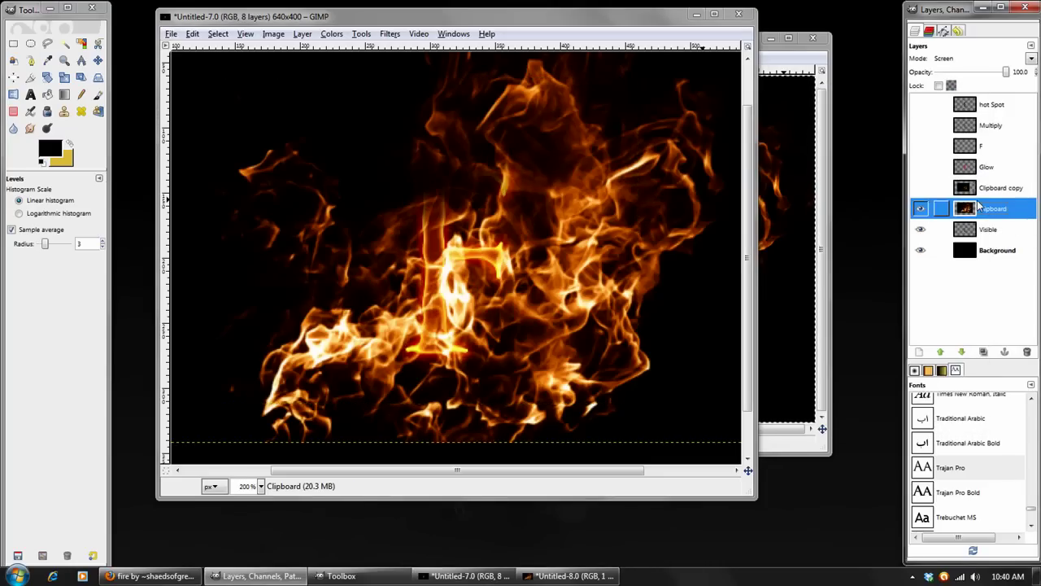
left_click(984, 352)
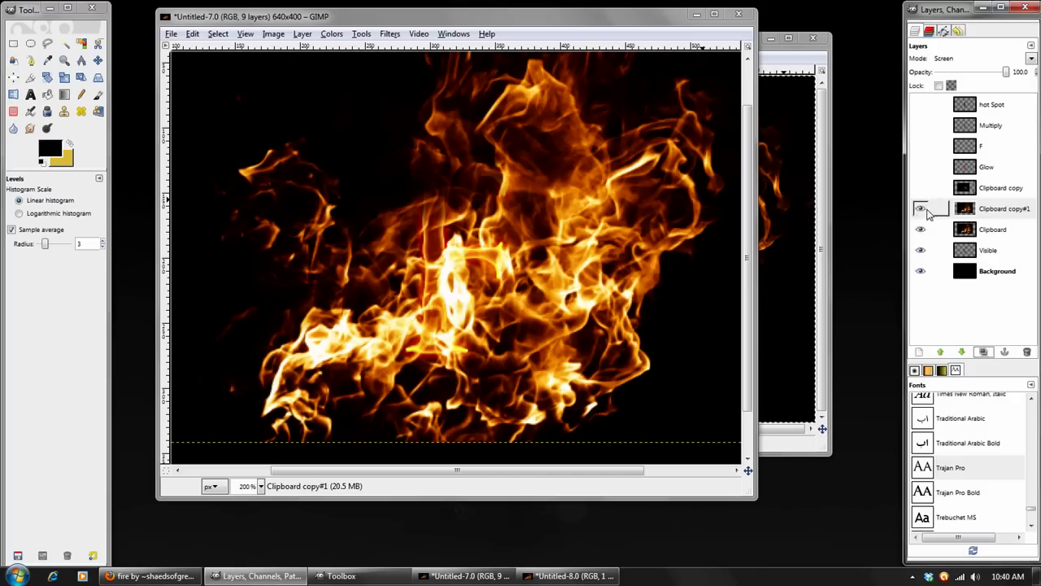
left_click(920, 230)
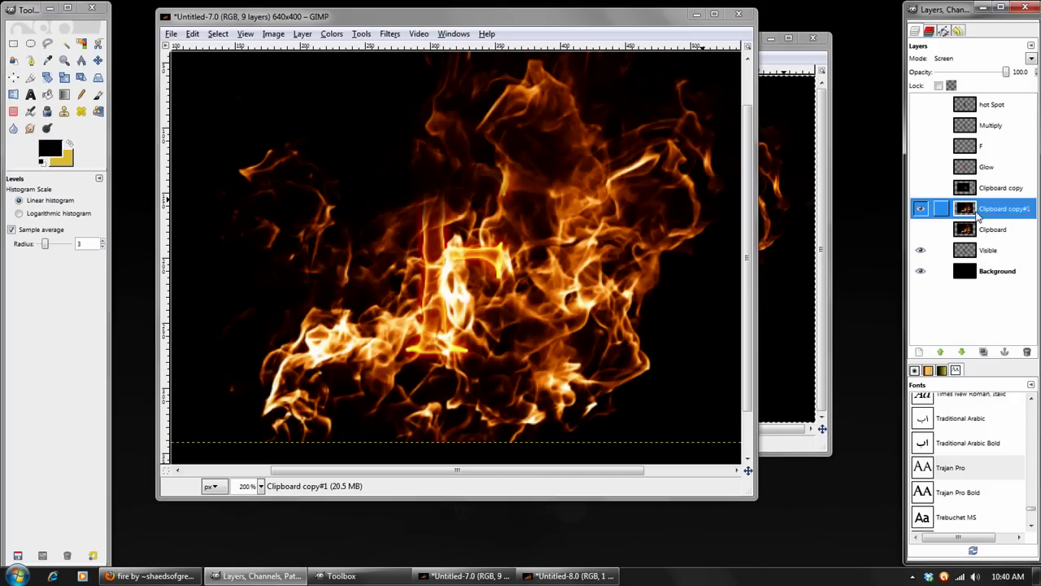
Scale the new Clipboard copy#1 layer down to 360 × 240 pixels with its aspect ratio kept
left_click(65, 77)
left_click(402, 205)
left_click_drag(437, 264, 488, 298)
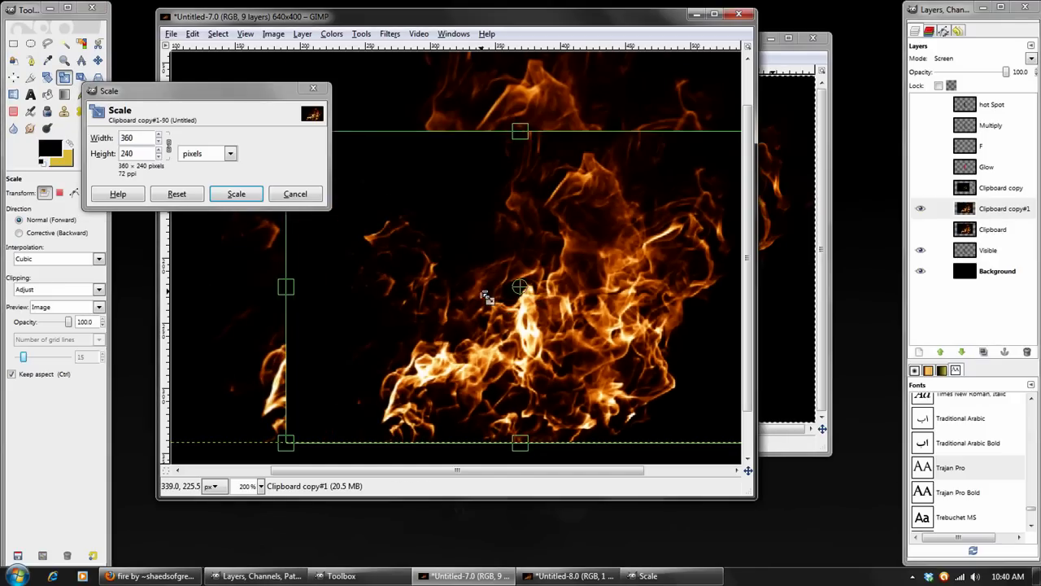
left_click(236, 194)
Rotate the Clipboard copy#1 layer by -78.09 degrees and move its flames over the letter F
left_click(47, 77)
left_click_drag(659, 227, 465, 166)
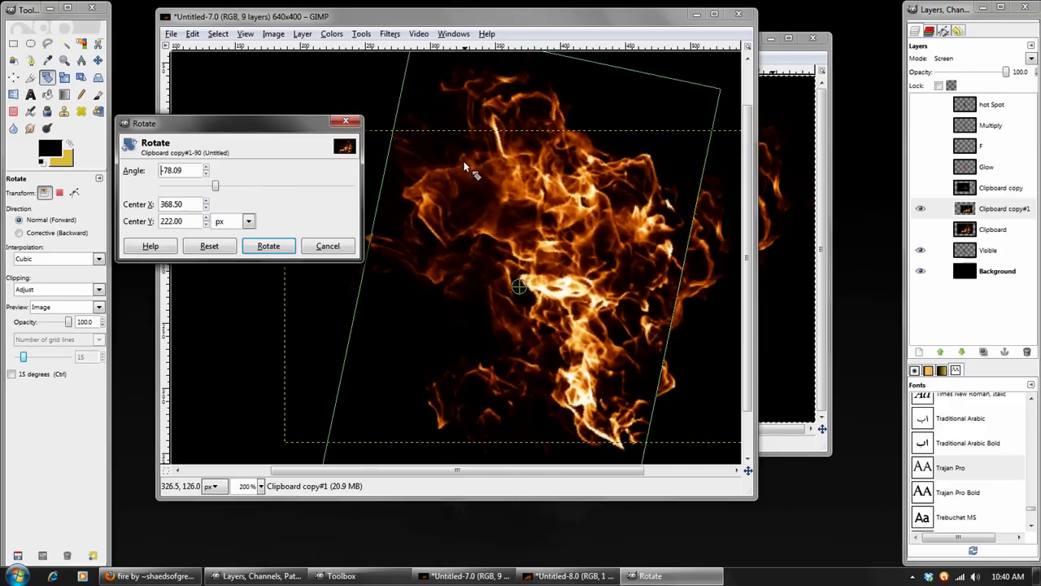
left_click(268, 246)
key("m")
left_click_drag(609, 271, 498, 279)
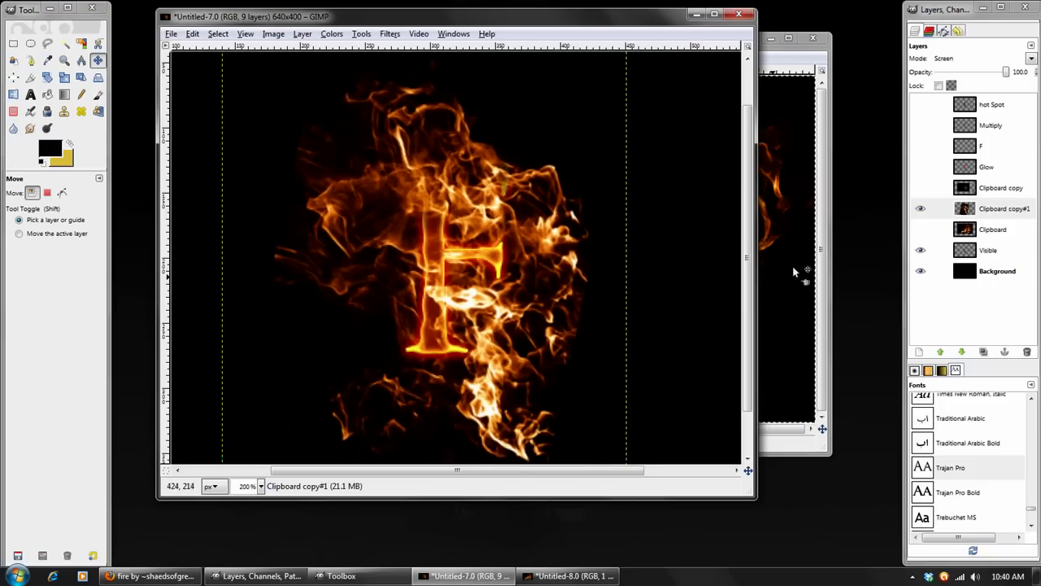
left_click(920, 209)
left_click(998, 187)
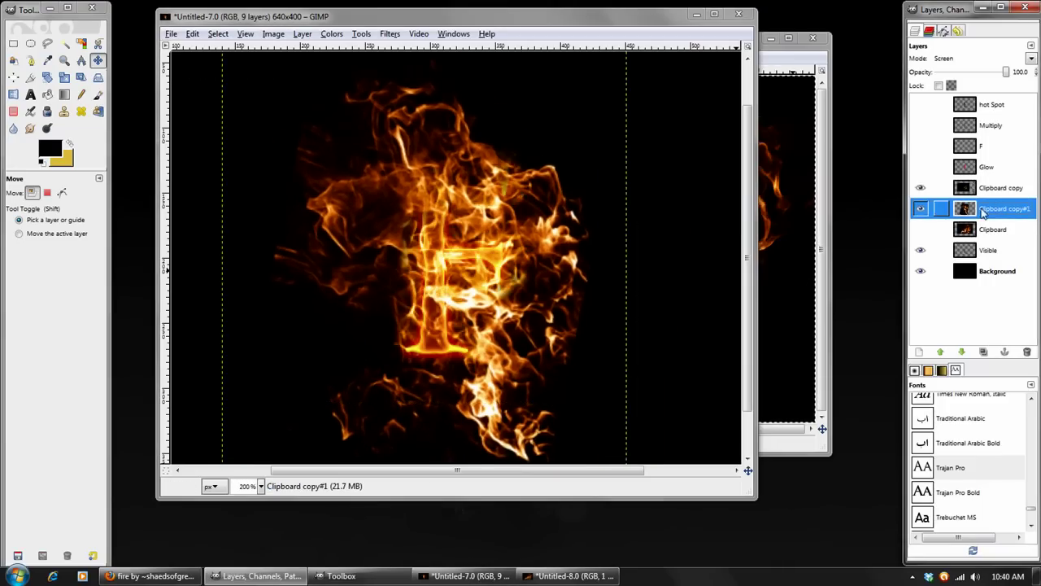
left_click(920, 188)
left_click(921, 188)
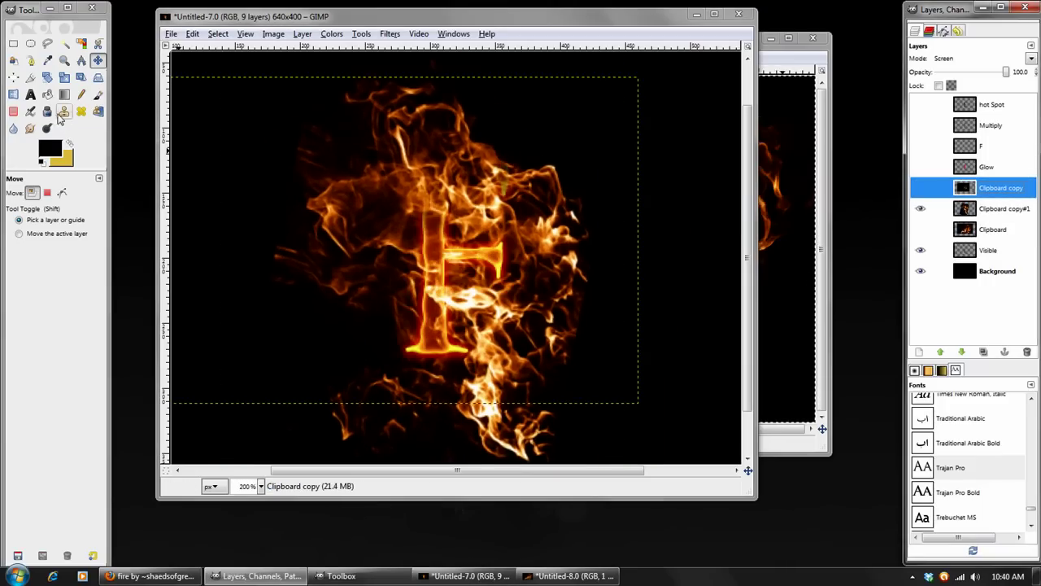
key("shift+e")
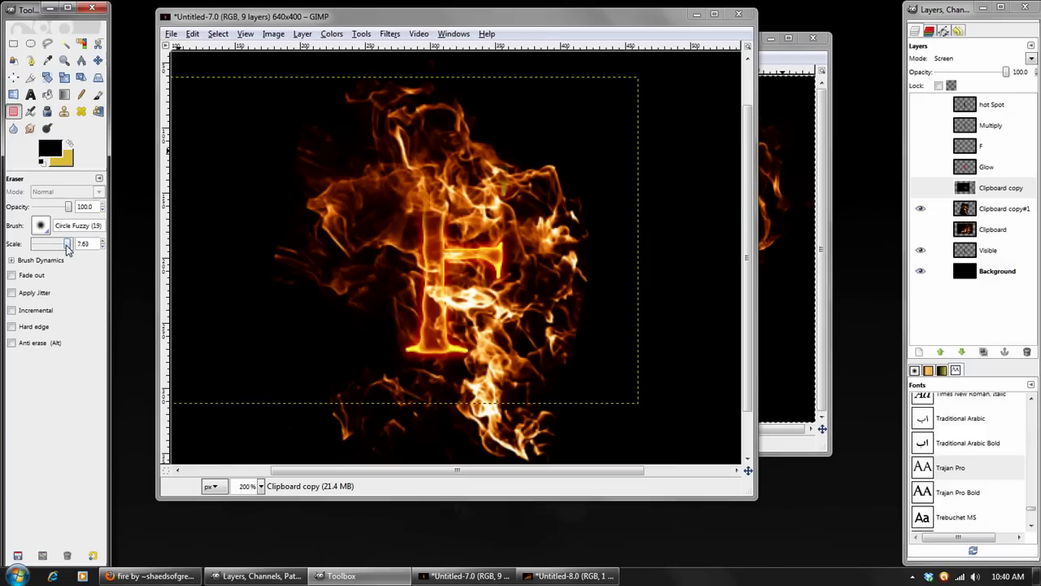
left_click(298, 181)
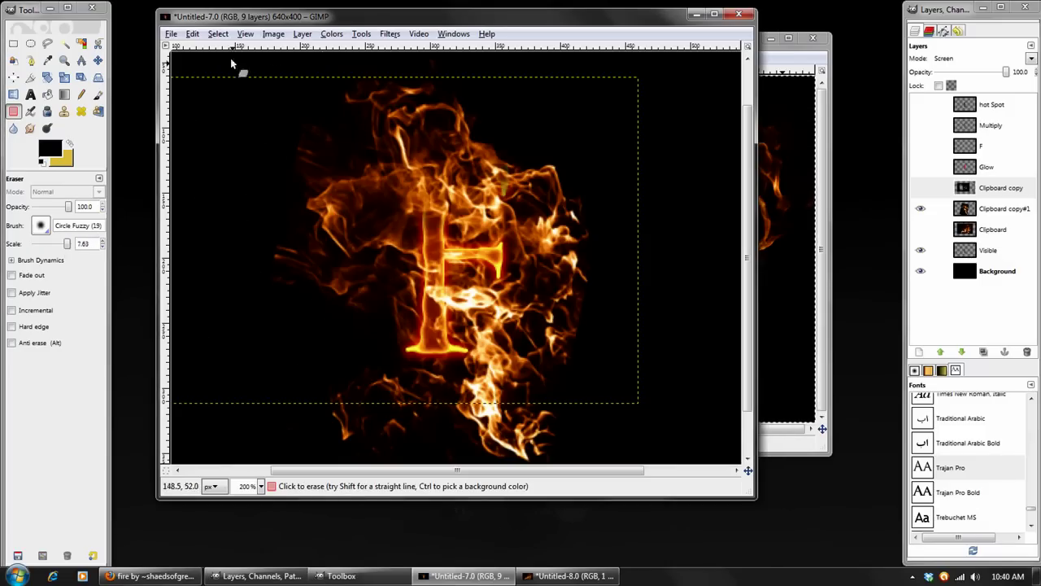
left_click(192, 34)
left_click(207, 47)
Paint out the flames around the F on Clipboard copy#1 with a black fuzzy brush at scale 3.87 and show Clipboard copy
key("p")
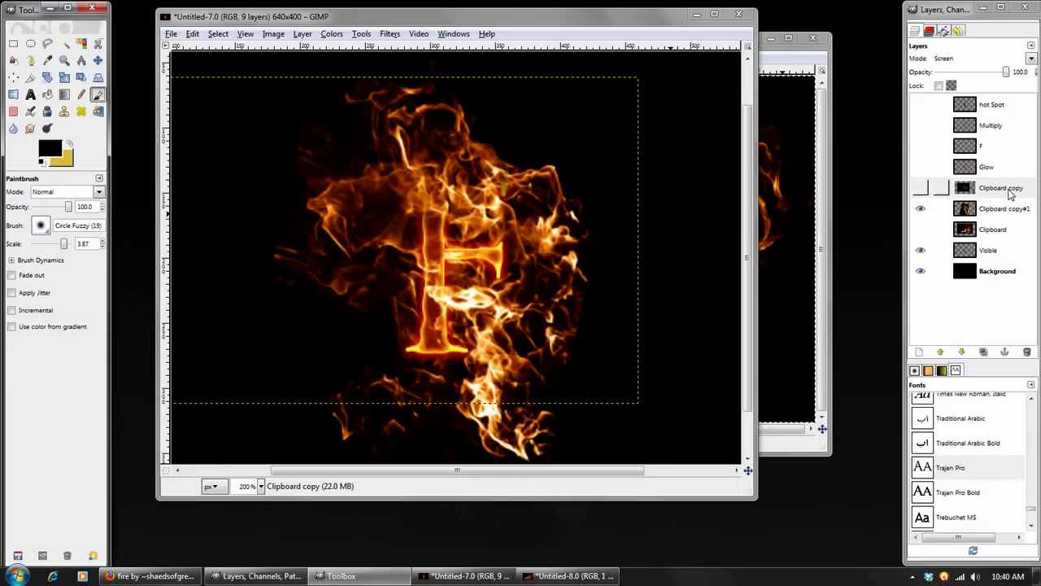
left_click(1003, 208)
mouse_move(331, 315)
left_mouse_down()
mouse_move(345, 220)
mouse_move(337, 235)
mouse_move(363, 225)
mouse_move(366, 386)
mouse_move(342, 410)
left_mouse_up()
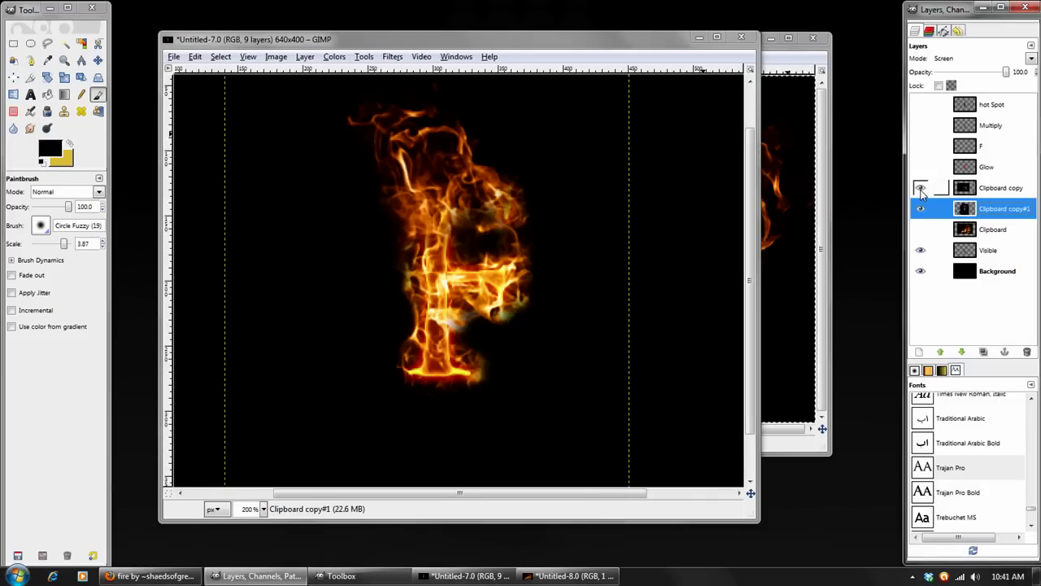
key("1")
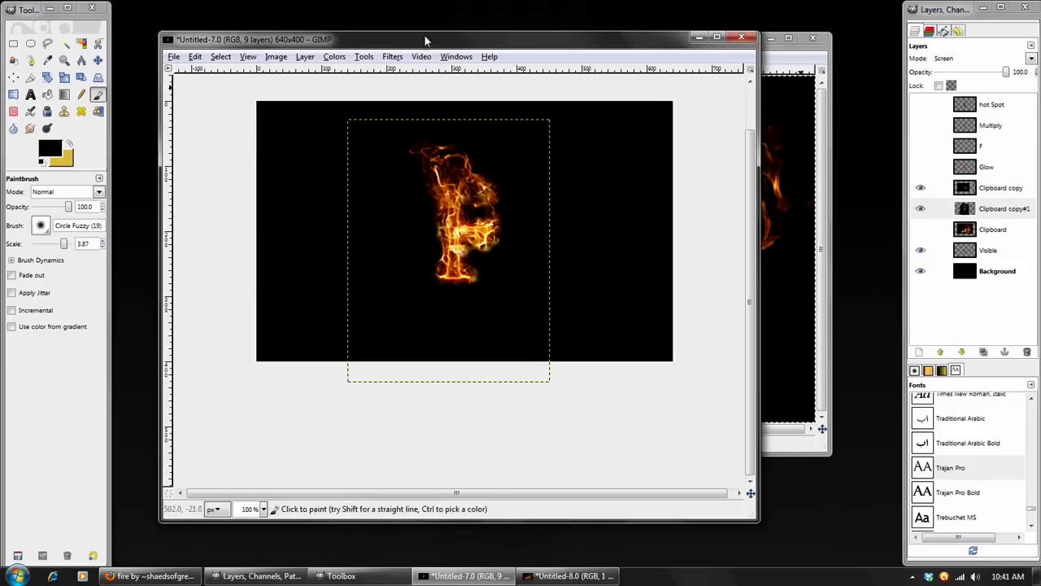
Darken the midtones of the Clipboard copy#1 layer with Levels
left_click(334, 56)
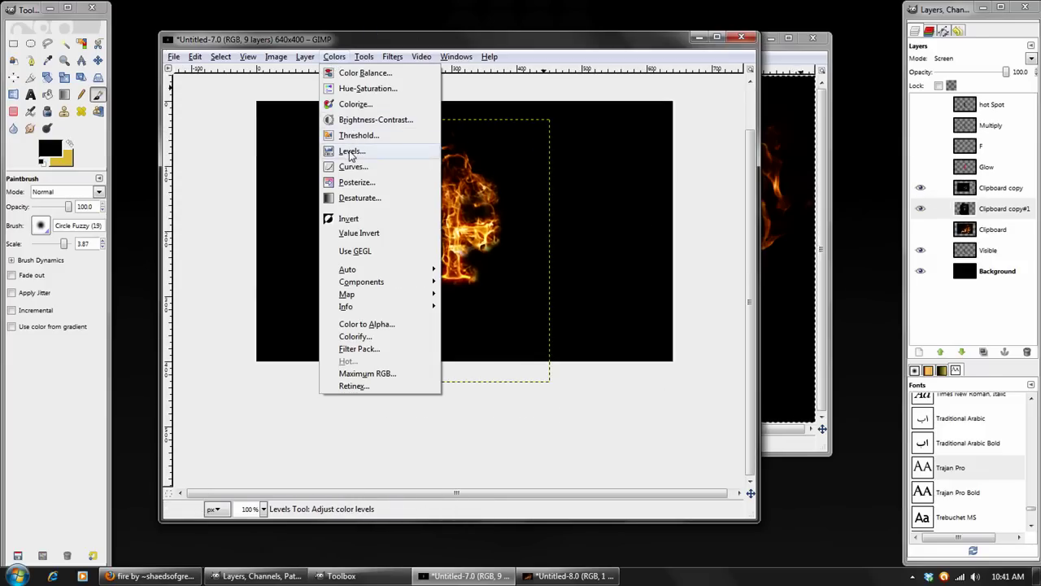
left_click(352, 151)
left_click_drag(860, 240, 886, 242)
left_click(883, 410)
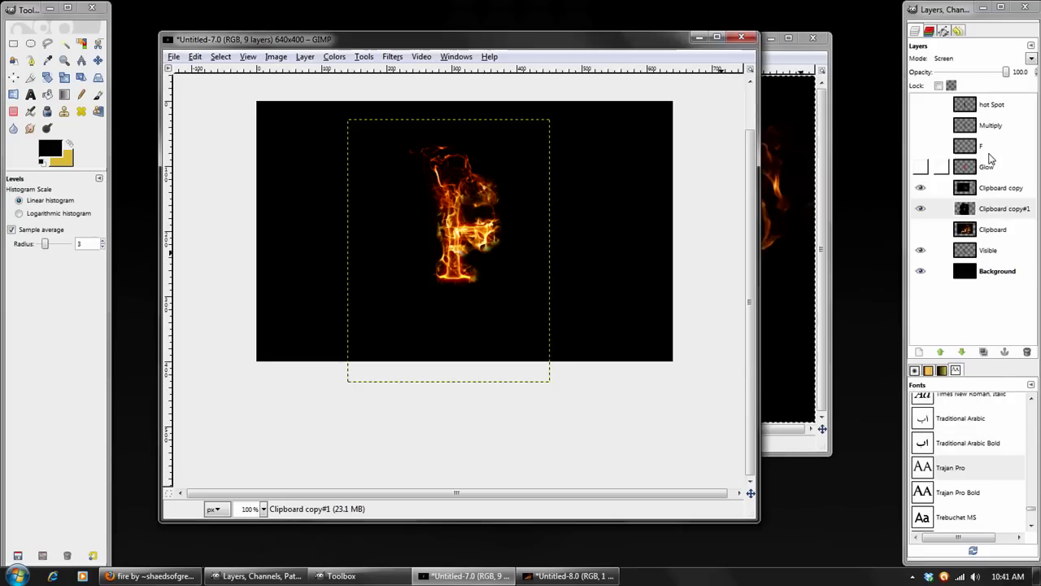
Make Clipboard copy the active layer and darken its midtones with Levels
left_click(920, 187)
left_click(1000, 187)
left_click(348, 59)
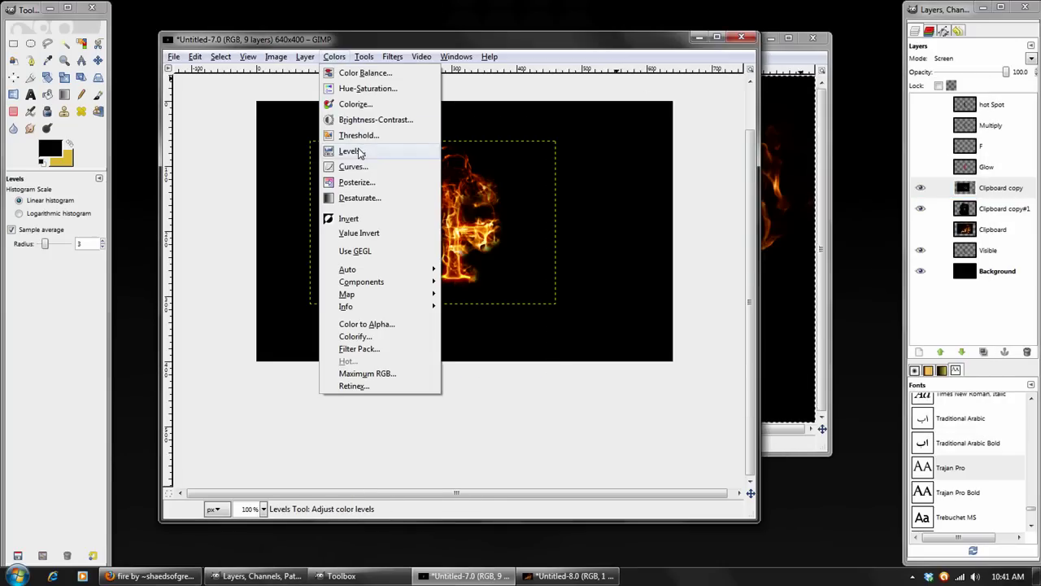
left_click(360, 149)
left_click_drag(868, 241, 898, 241)
left_click(885, 410)
Raise the Visible layer above the hidden Clipboard layer
left_click(992, 231)
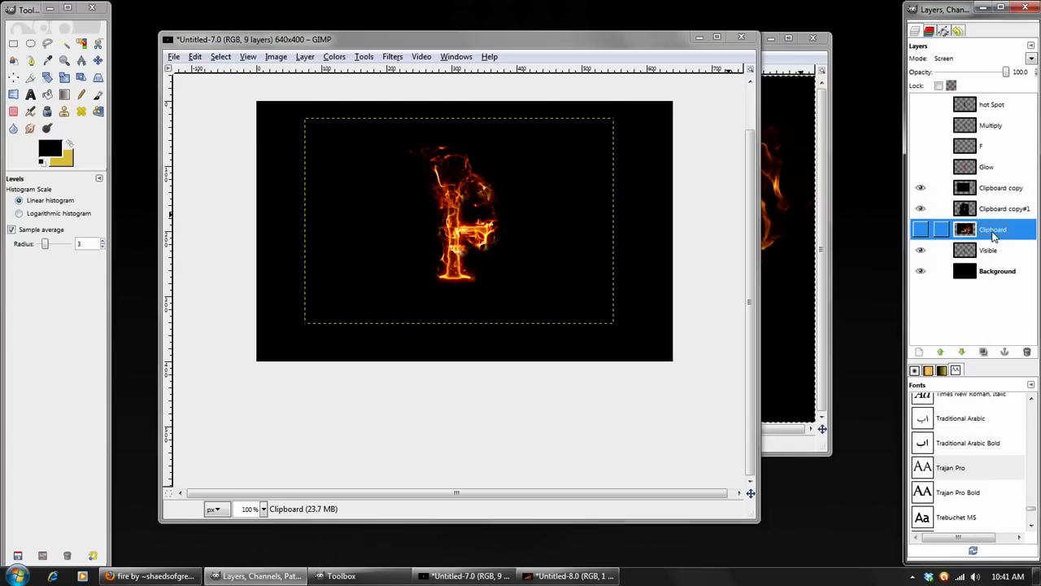
mouse_move(964, 249)
left_mouse_down()
mouse_move(977, 247)
mouse_move(964, 249)
left_mouse_up()
left_click(942, 351)
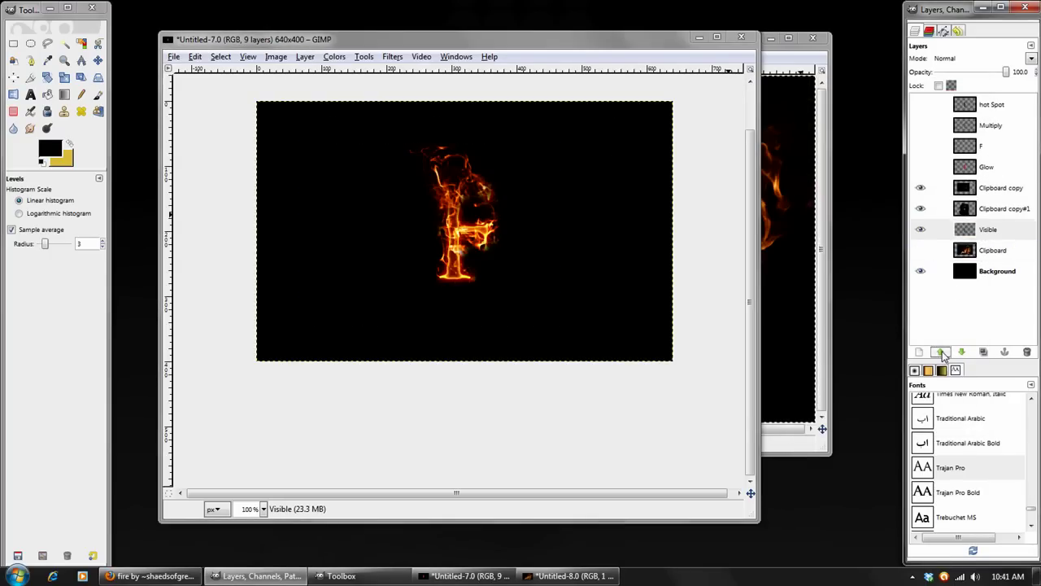
Try stacking the Visible layer above the two flame copies and move it back beneath them
left_click(941, 351)
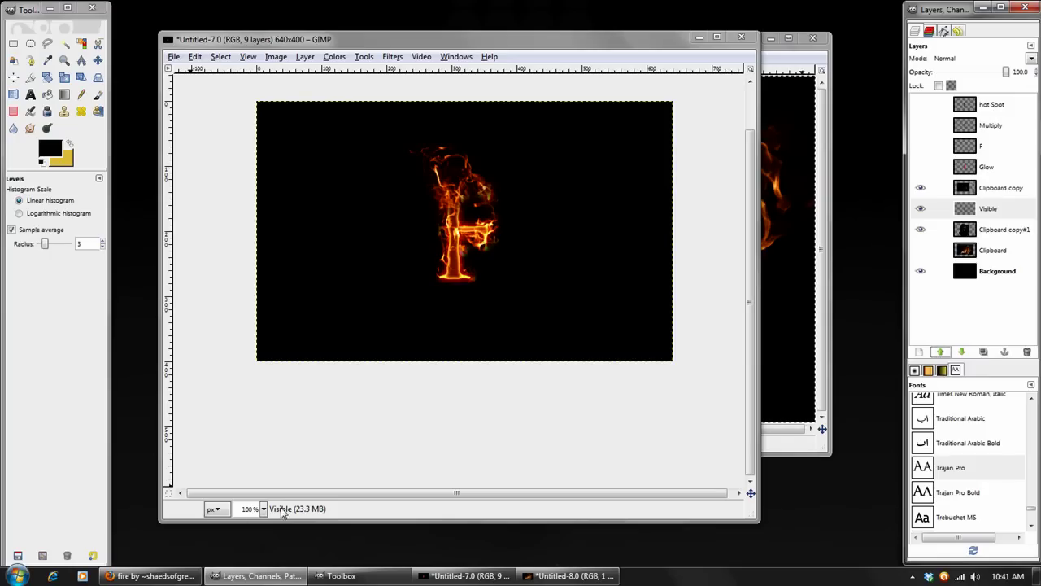
key("plus")
key("plus")
key("plus")
key("plus")
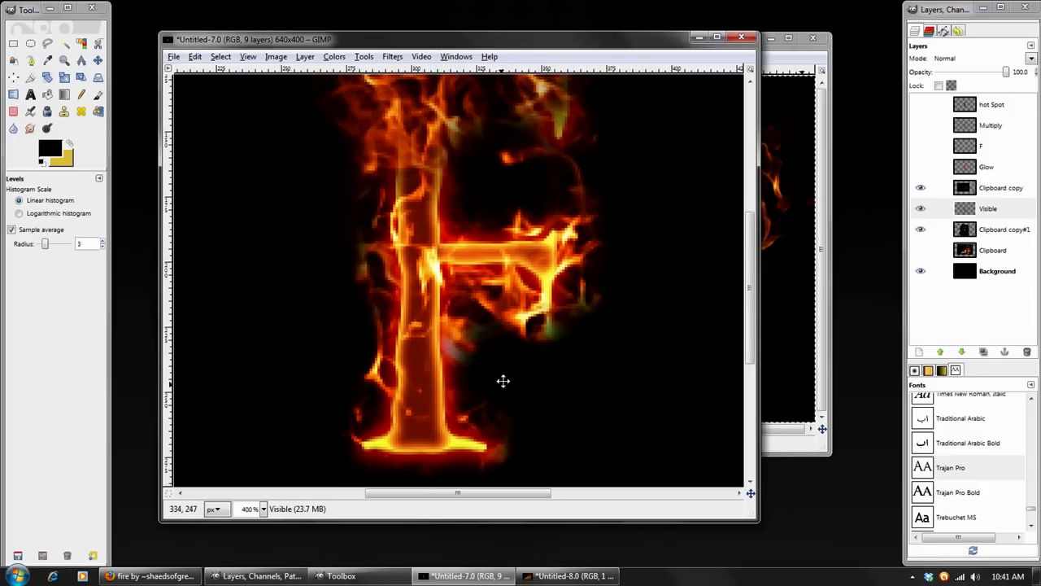
left_click(942, 351)
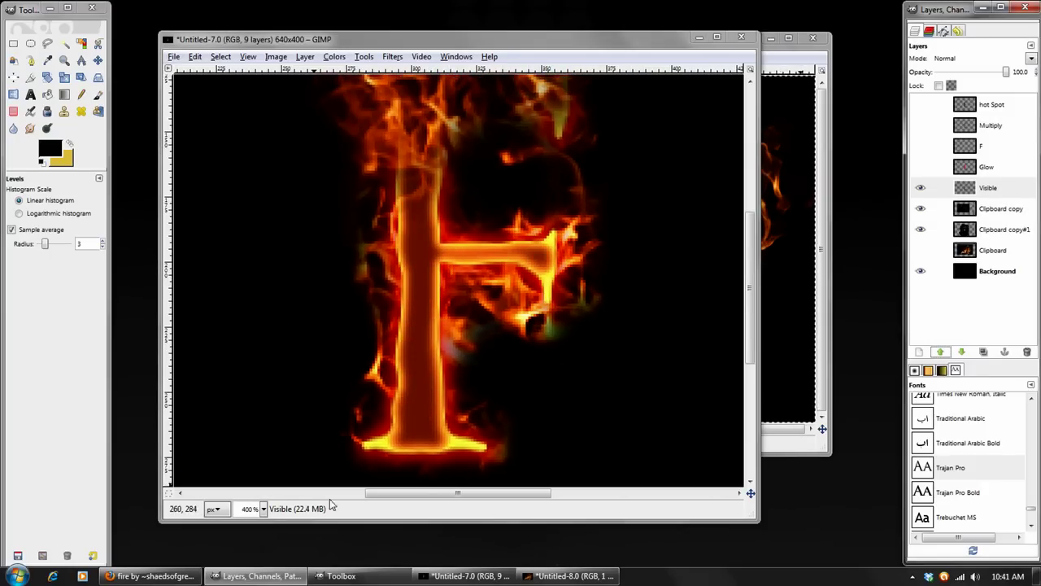
key("minus")
key("minus")
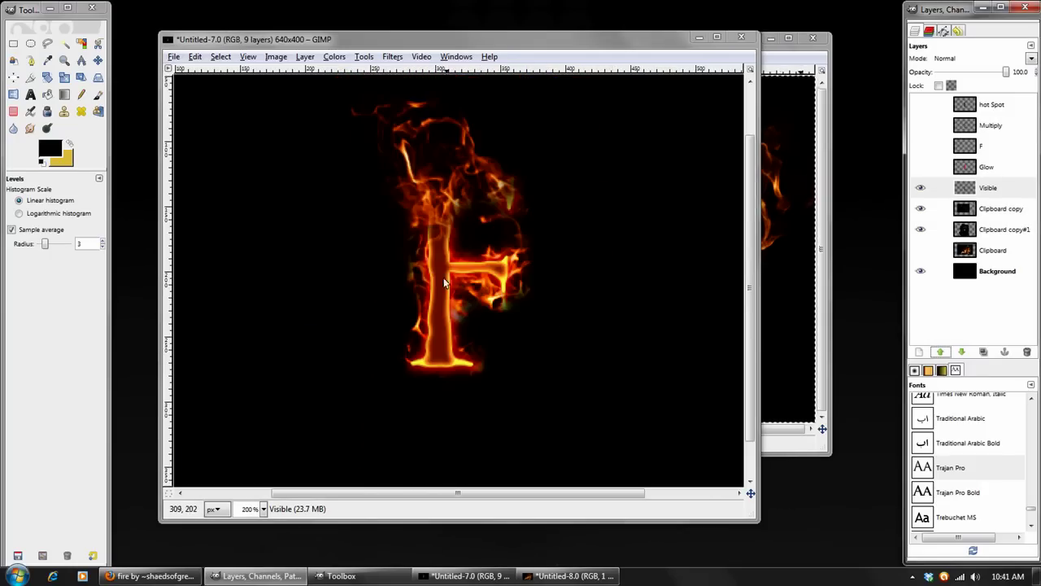
left_click(964, 354)
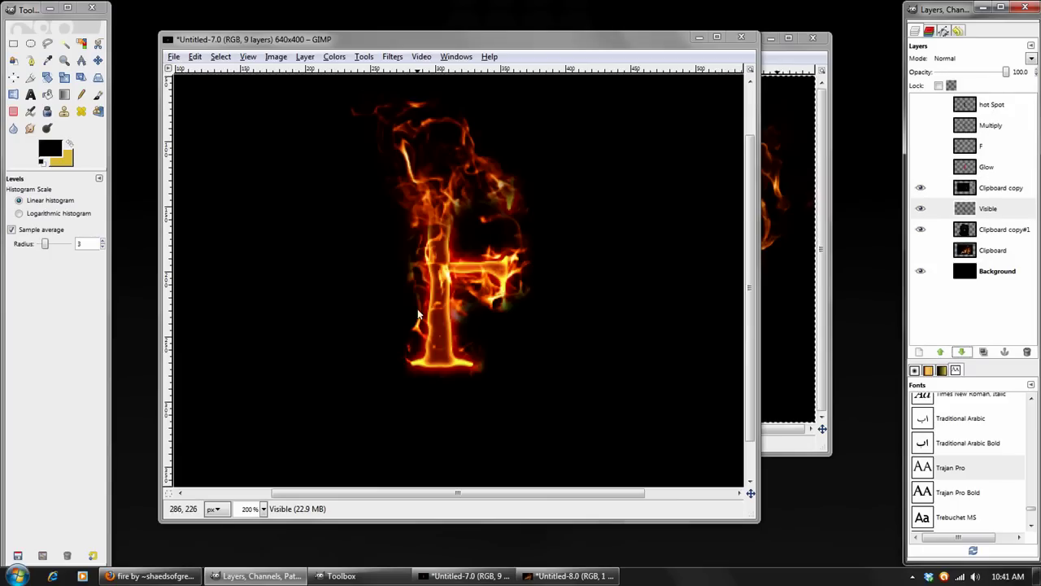
left_click(965, 348)
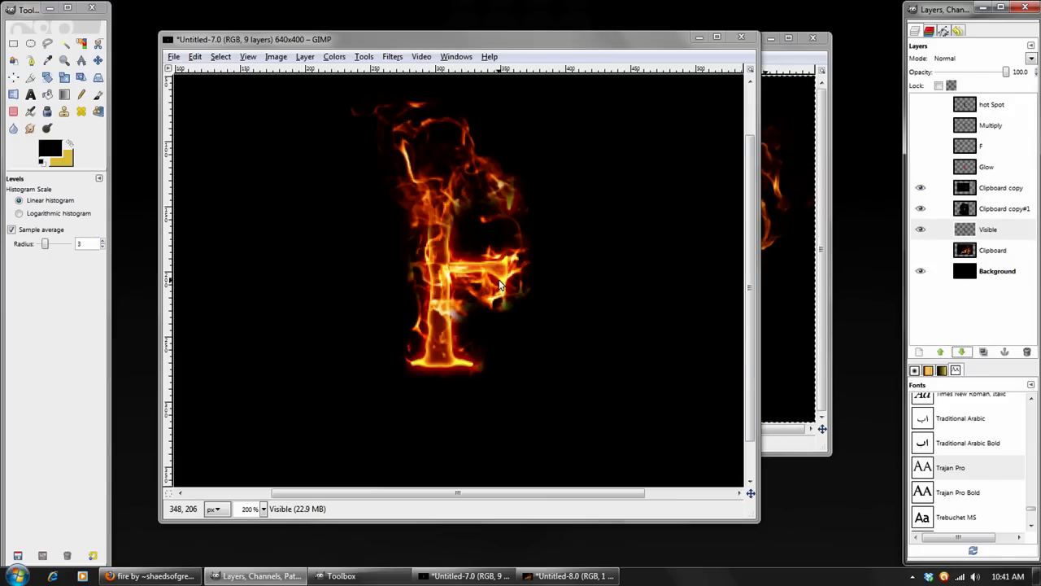
Create a new layer from everything visible, directly above the Clipboard copy layer
scroll(257, 508, "down", 1)
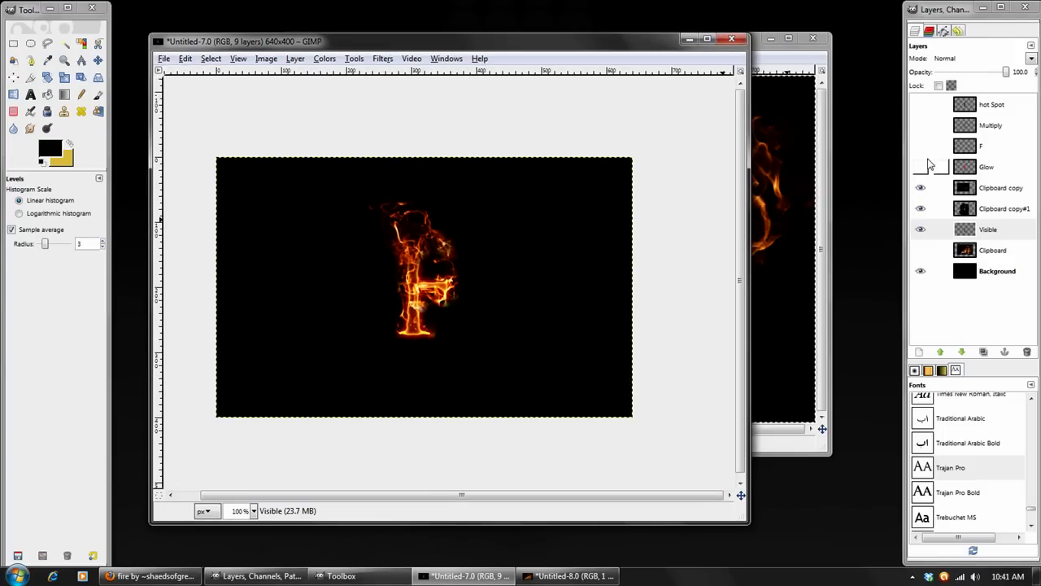
left_click(932, 229)
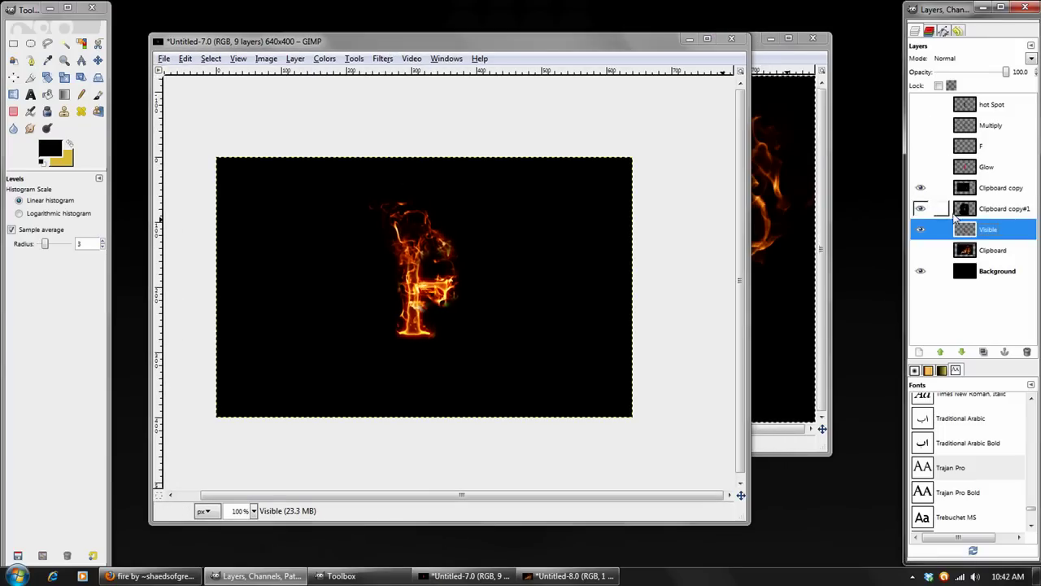
left_click(996, 188)
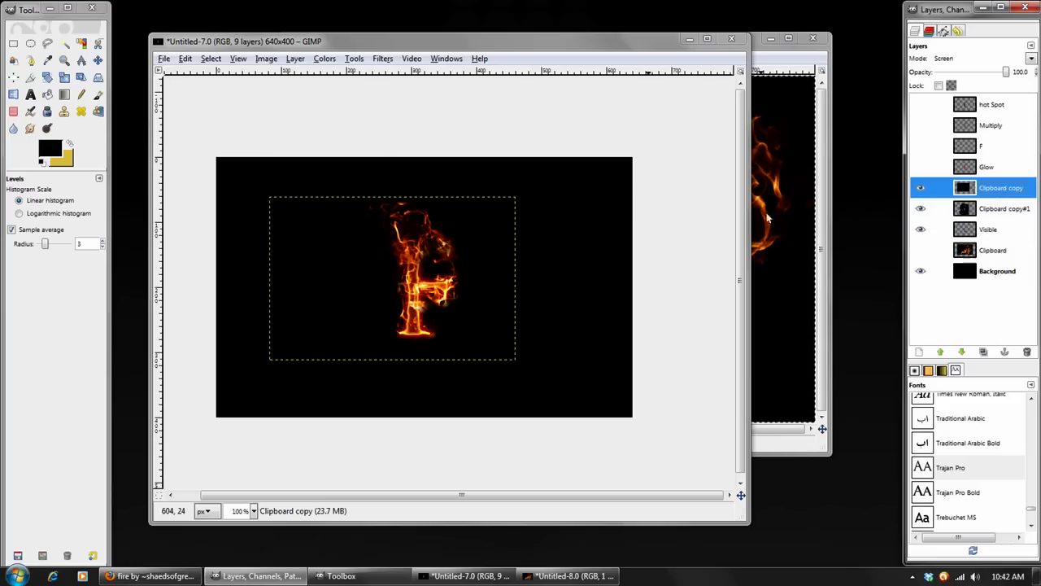
left_click(294, 65)
left_click(318, 96)
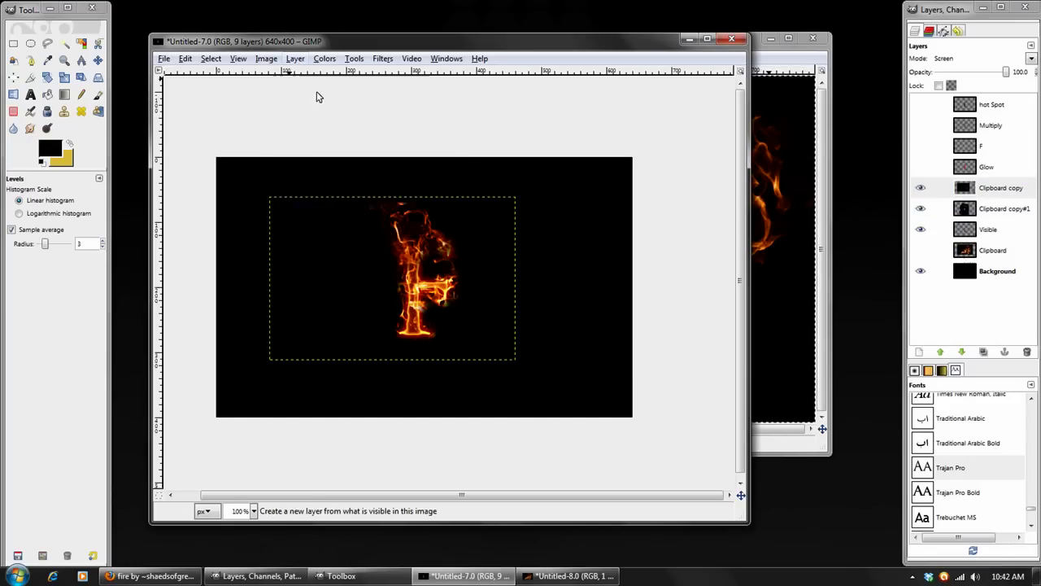
Apply a Gaussian Blur with a 41 px horizontal and vertical radius to the Visible#1 layer
left_click(383, 58)
mouse_move(543, 141)
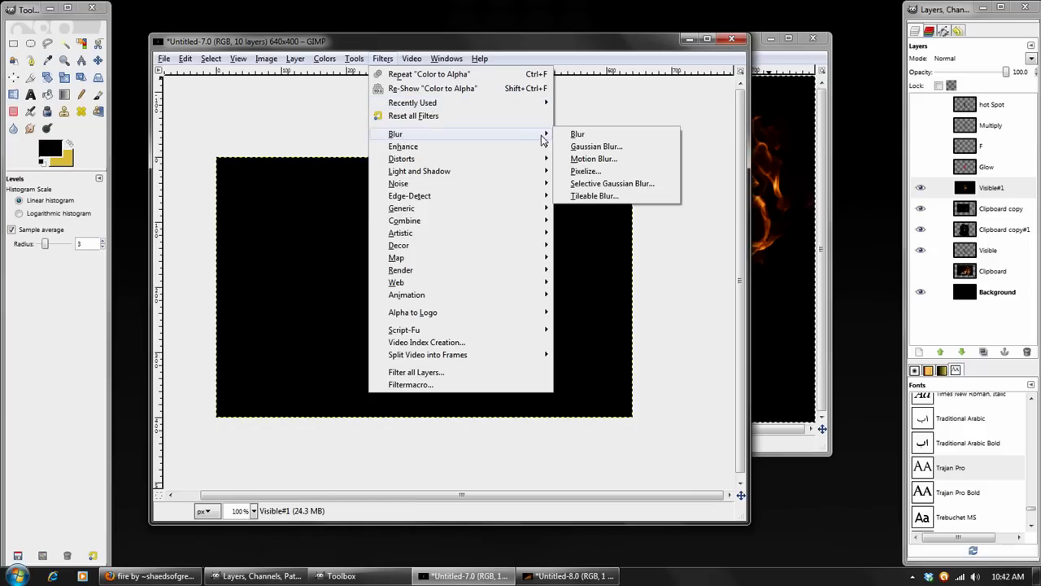
left_click(594, 146)
left_click(131, 250)
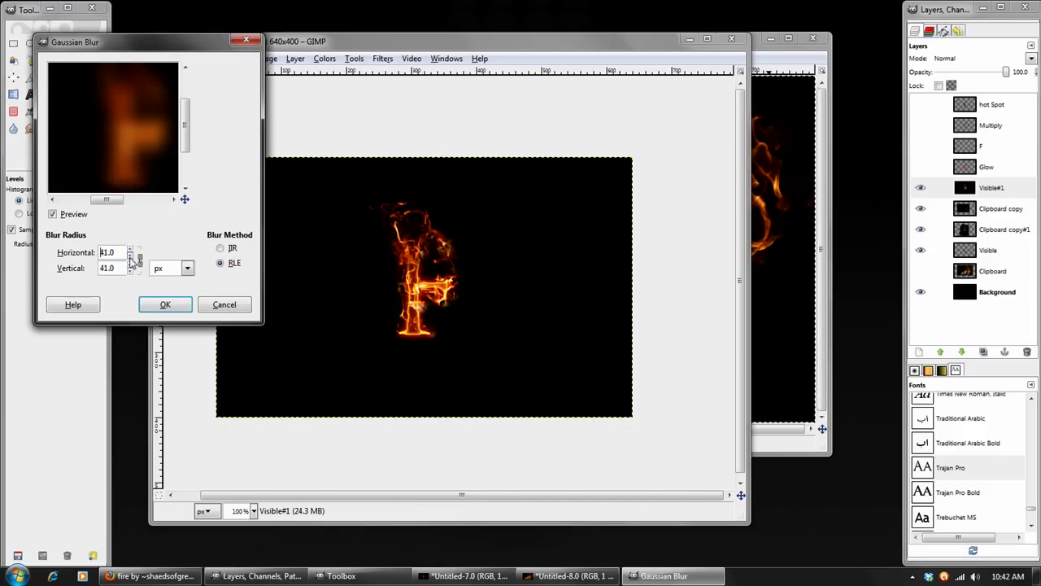
left_click(165, 305)
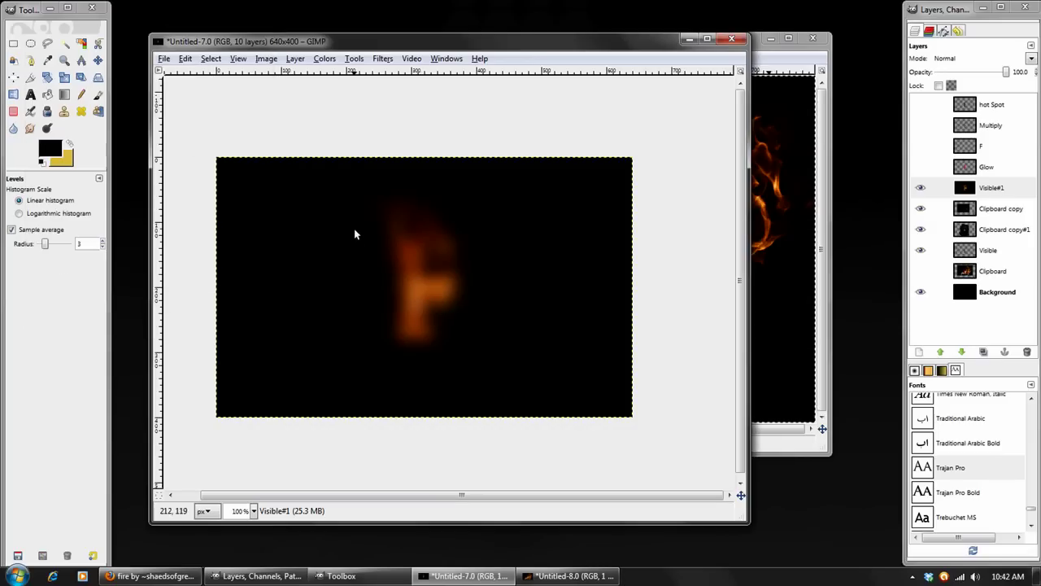
Set the blurred Visible#1 layer's mode to Screen and compare the image with and without it
left_click(960, 60)
left_click(957, 139)
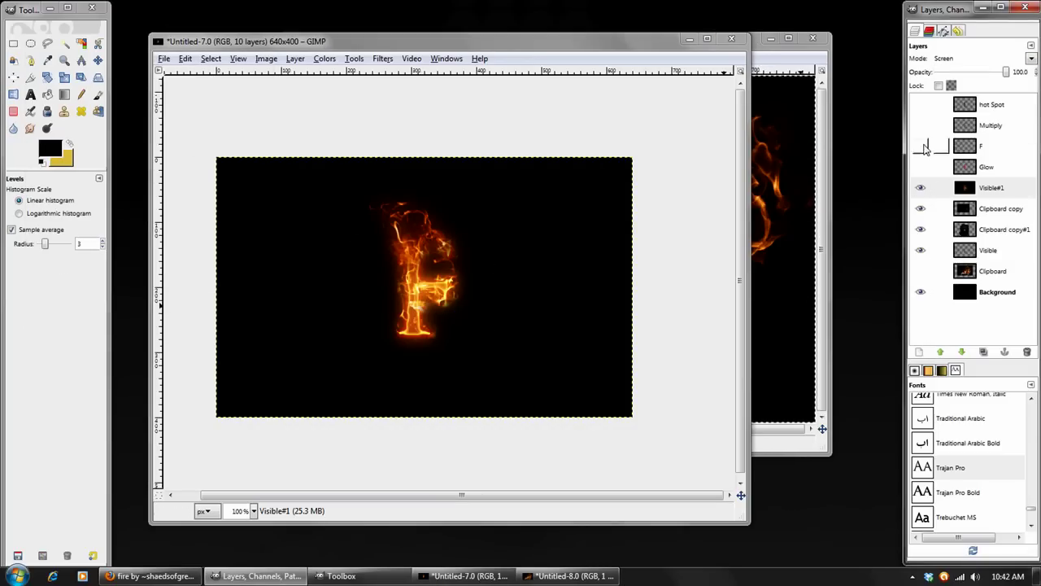
left_click(920, 187)
left_click(920, 187)
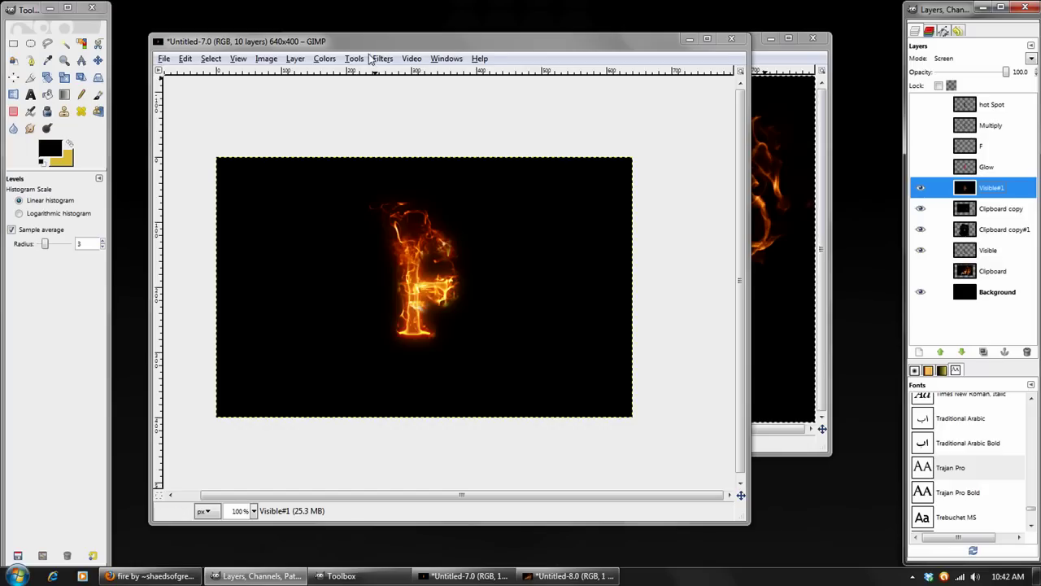
left_click(921, 187)
left_click(920, 187)
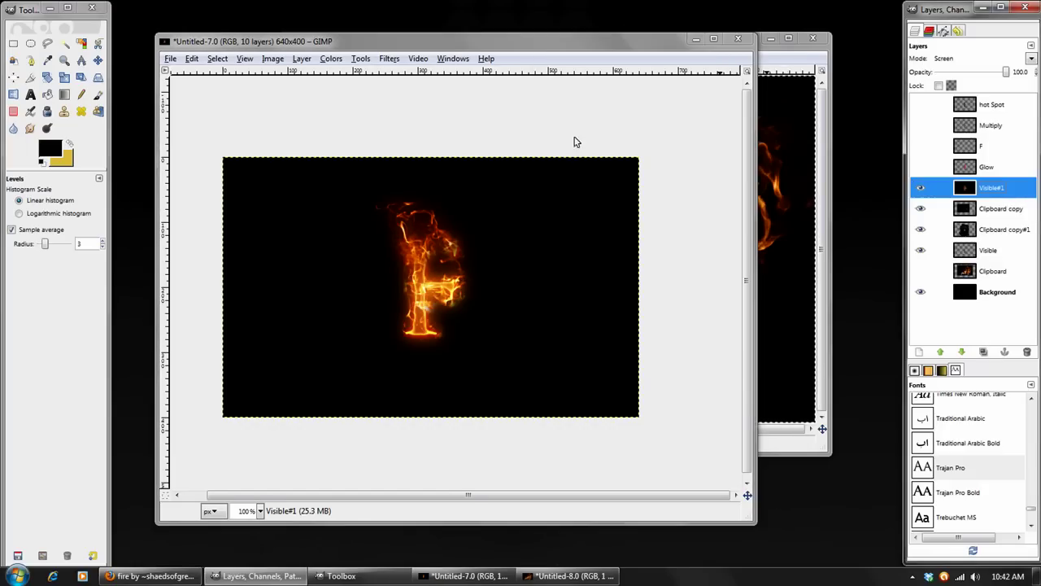
Adjust the colour balance of the blurred Visible#1 glow layer
left_click(329, 58)
left_click(342, 74)
left_click(771, 241)
left_click(624, 310)
left_click(761, 352)
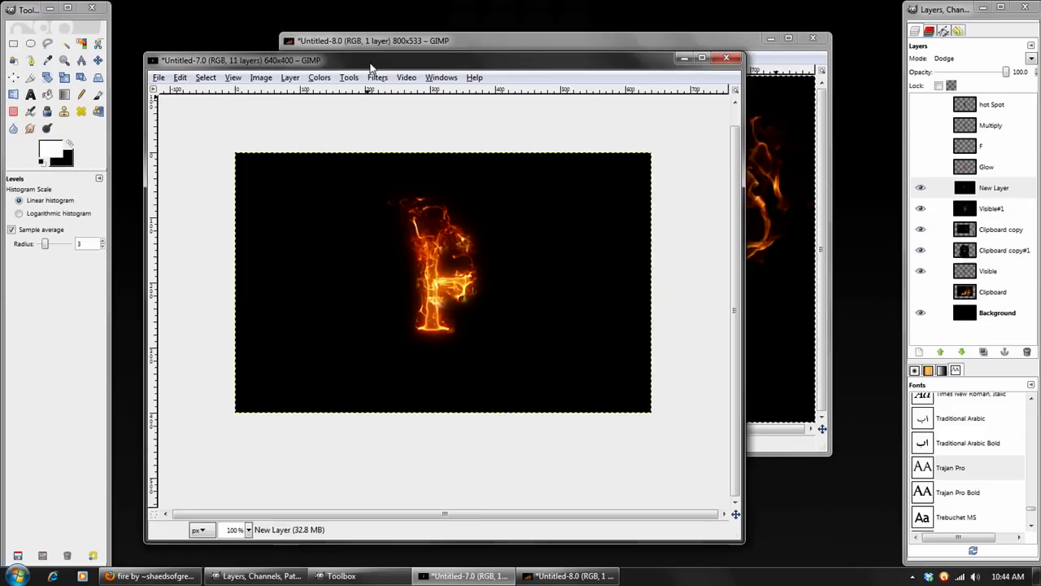
Close the Untitled-8.0 stock flame image without saving it
left_click(741, 43)
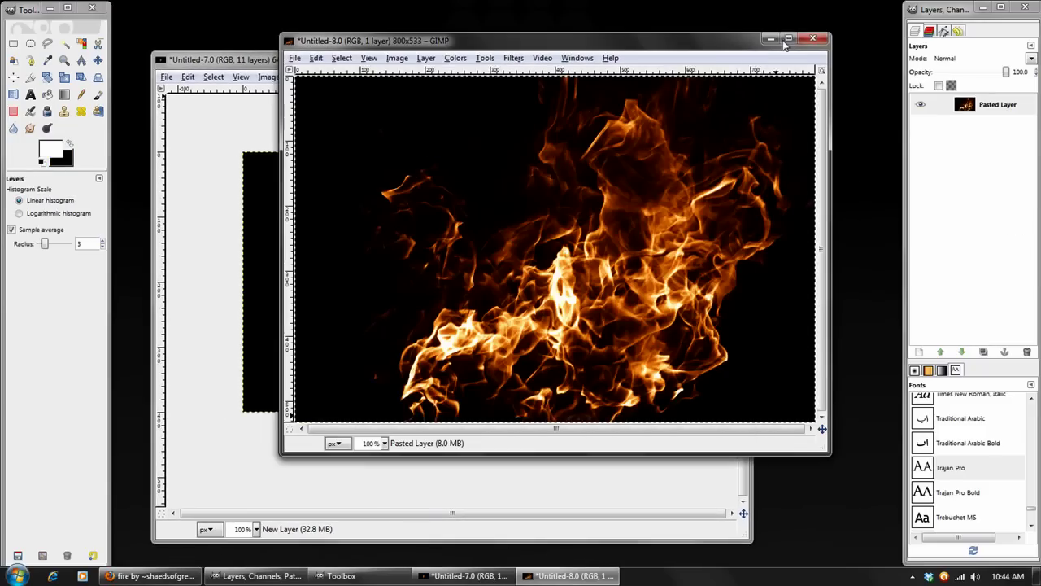
left_click(813, 37)
left_click(582, 310)
Shrink the flaming letter's image window to fit around the canvas and reposition it on the desktop
mouse_move(369, 55)
left_mouse_down()
mouse_move(365, 40)
mouse_move(373, 66)
left_mouse_up()
left_click_drag(754, 546, 603, 394)
left_click_drag(345, 55, 397, 89)
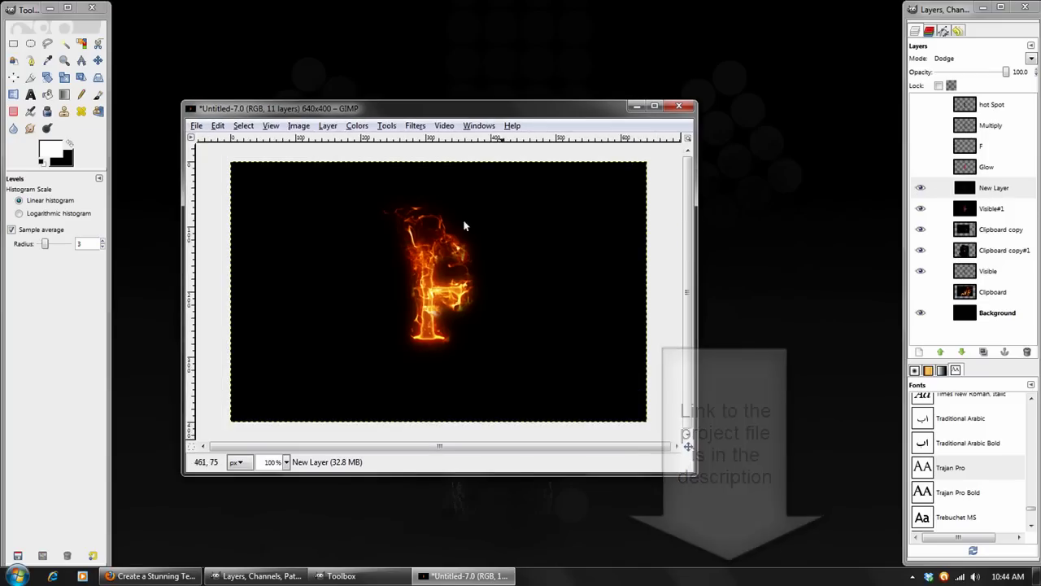
left_click_drag(389, 110, 415, 108)
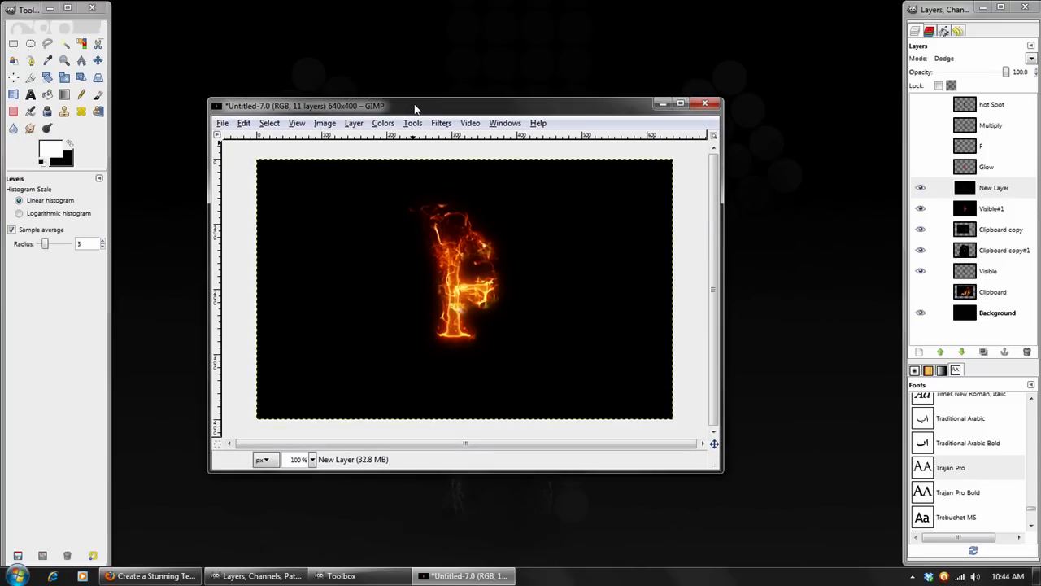